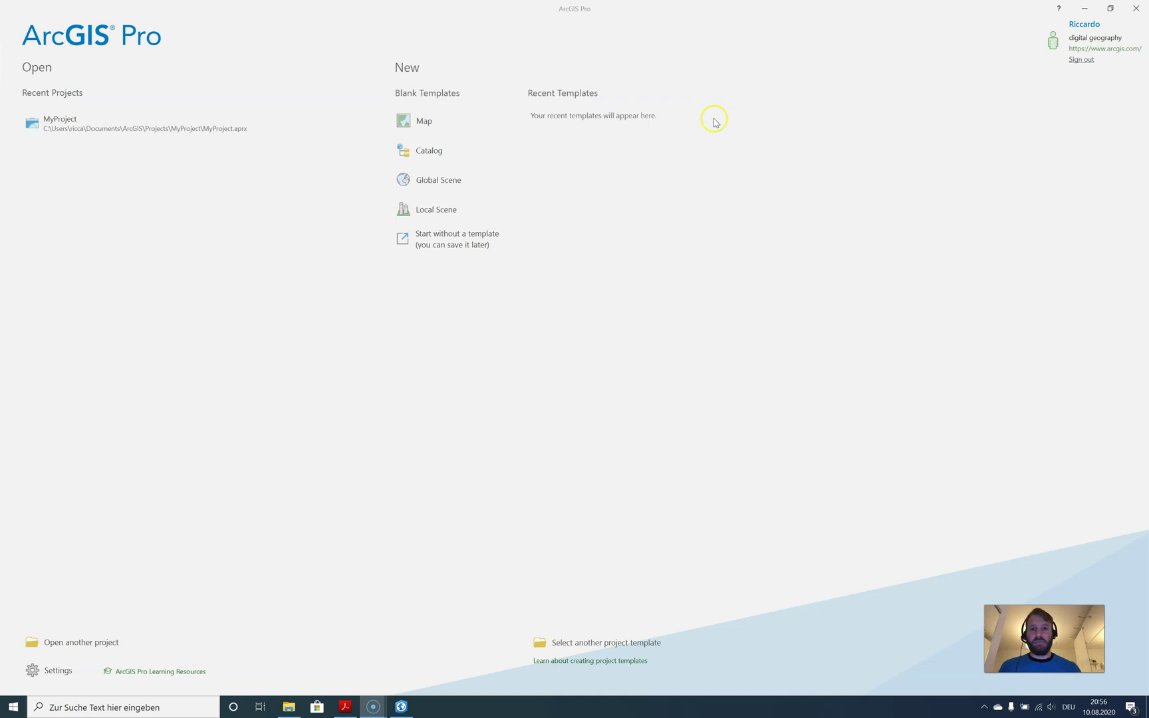
Step: Start a project without a template and look over the Map, Insert and Analysis ribbon tabs
left_click(457, 243)
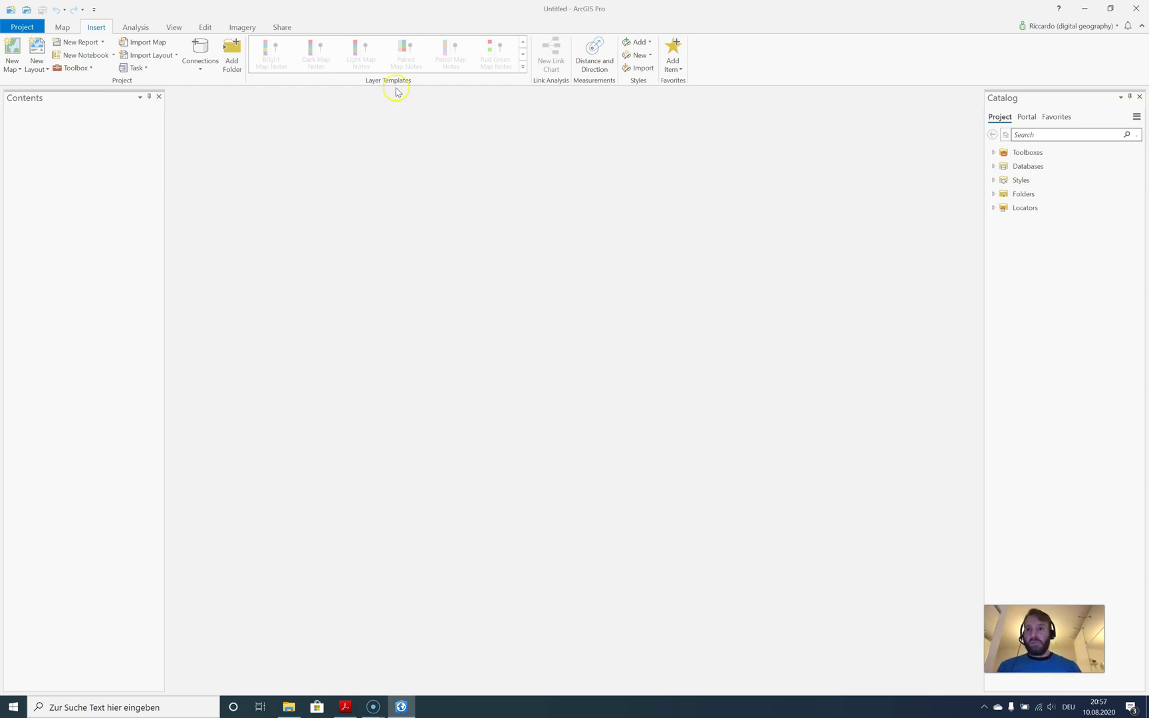
left_click(61, 27)
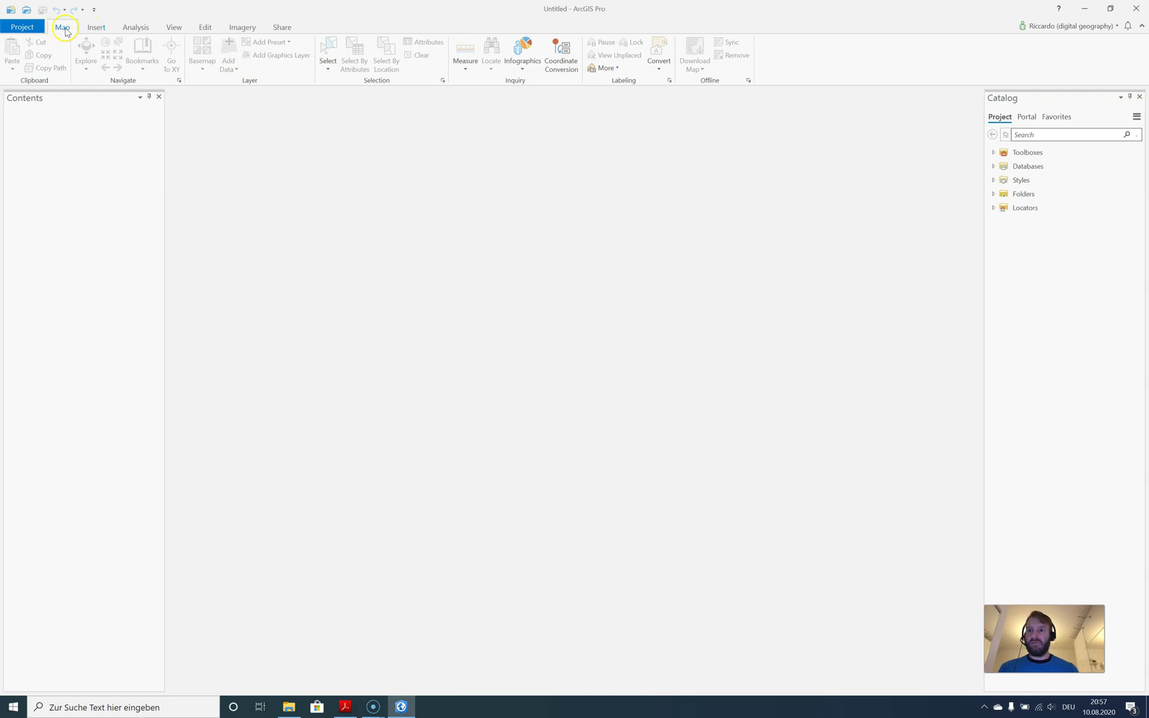
left_click(94, 27)
left_click(133, 28)
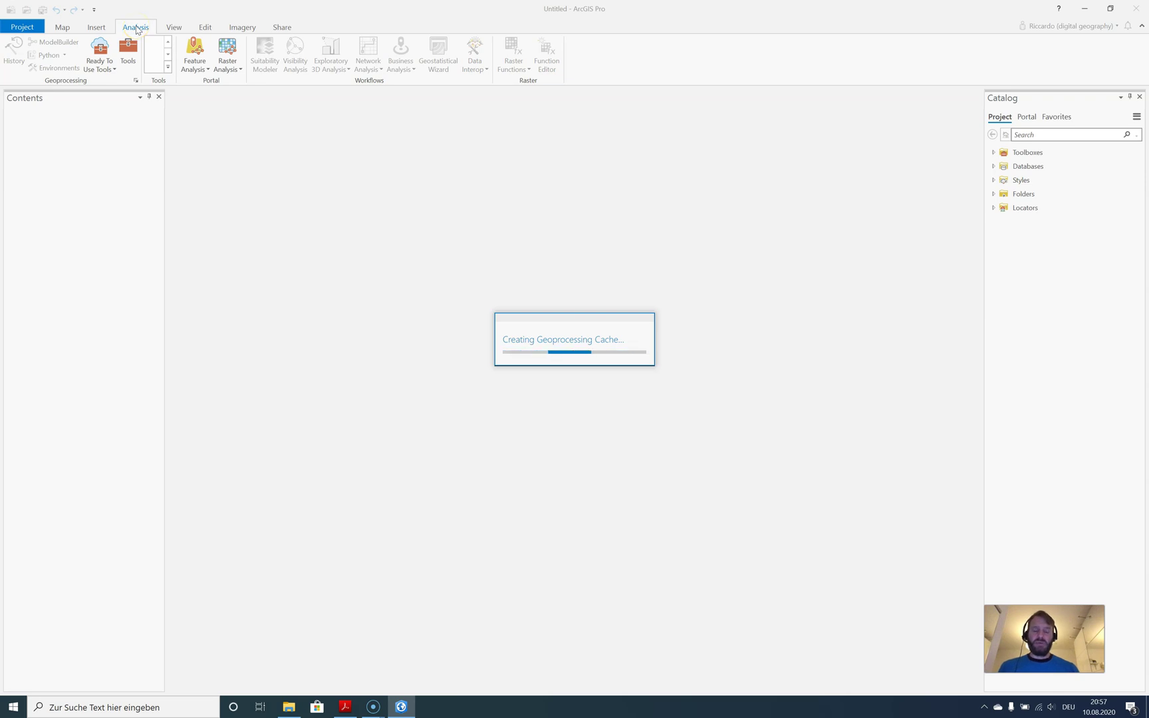
left_click(139, 27)
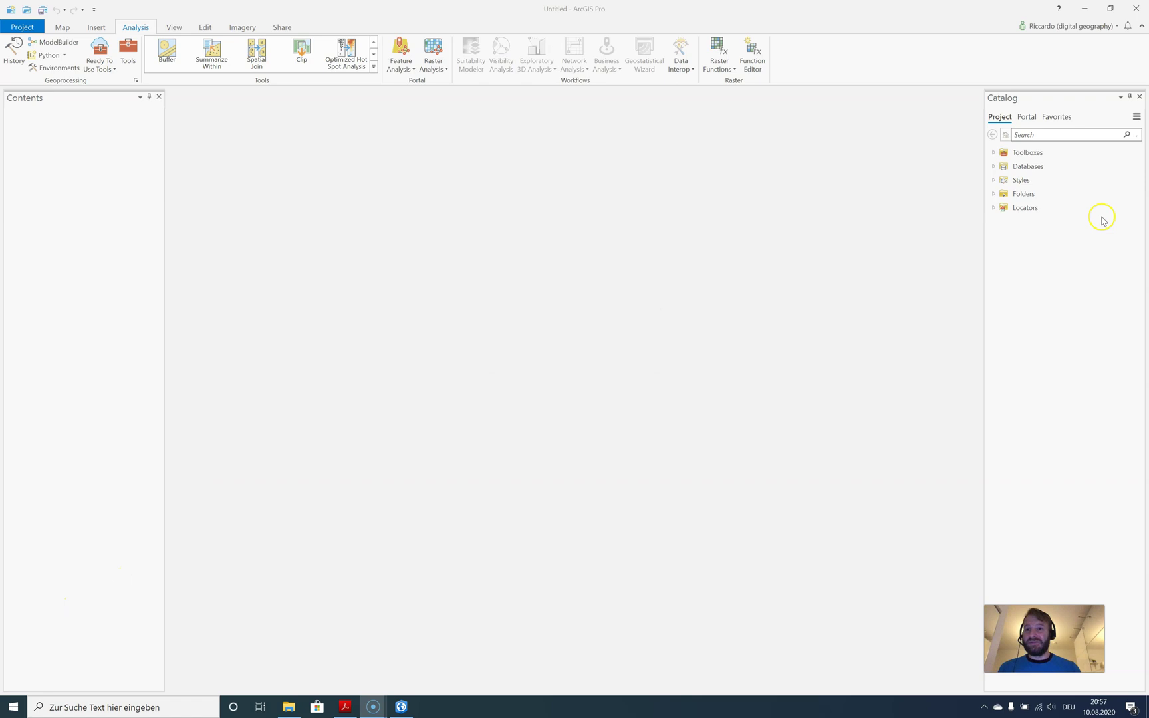
Step: Browse the View and Edit tabs, then activate the Catalog and Contents panes
left_click(173, 30)
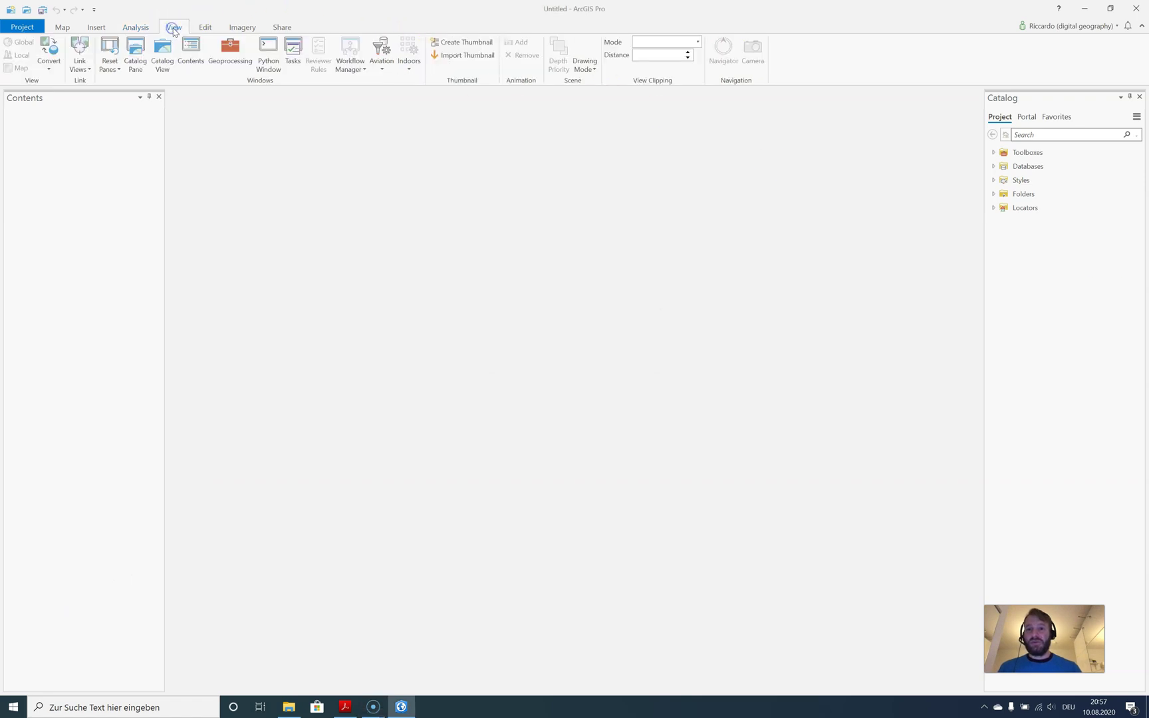
left_click(207, 28)
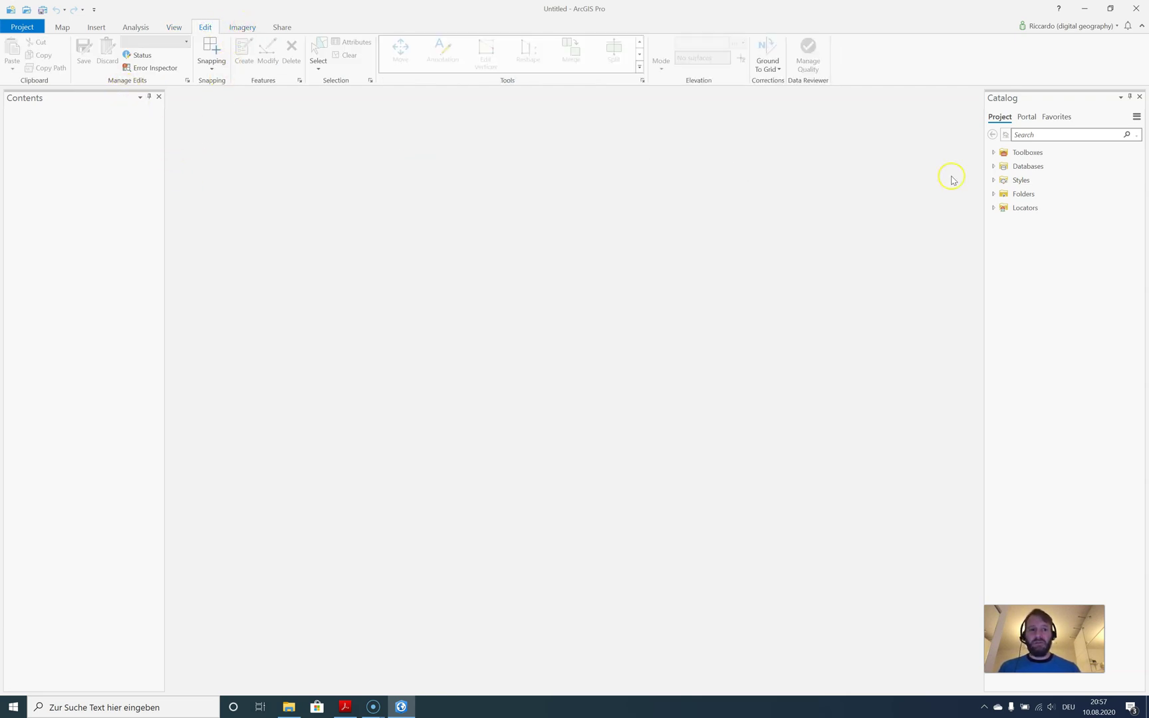
left_click(1073, 101)
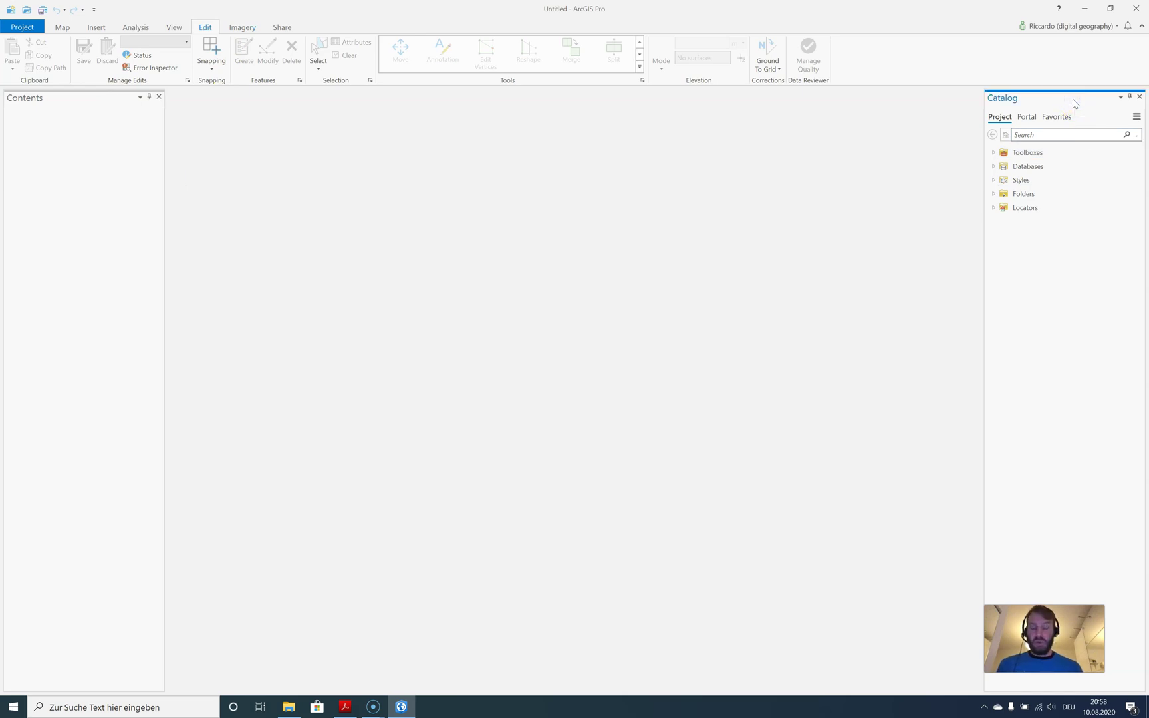
left_click(63, 98)
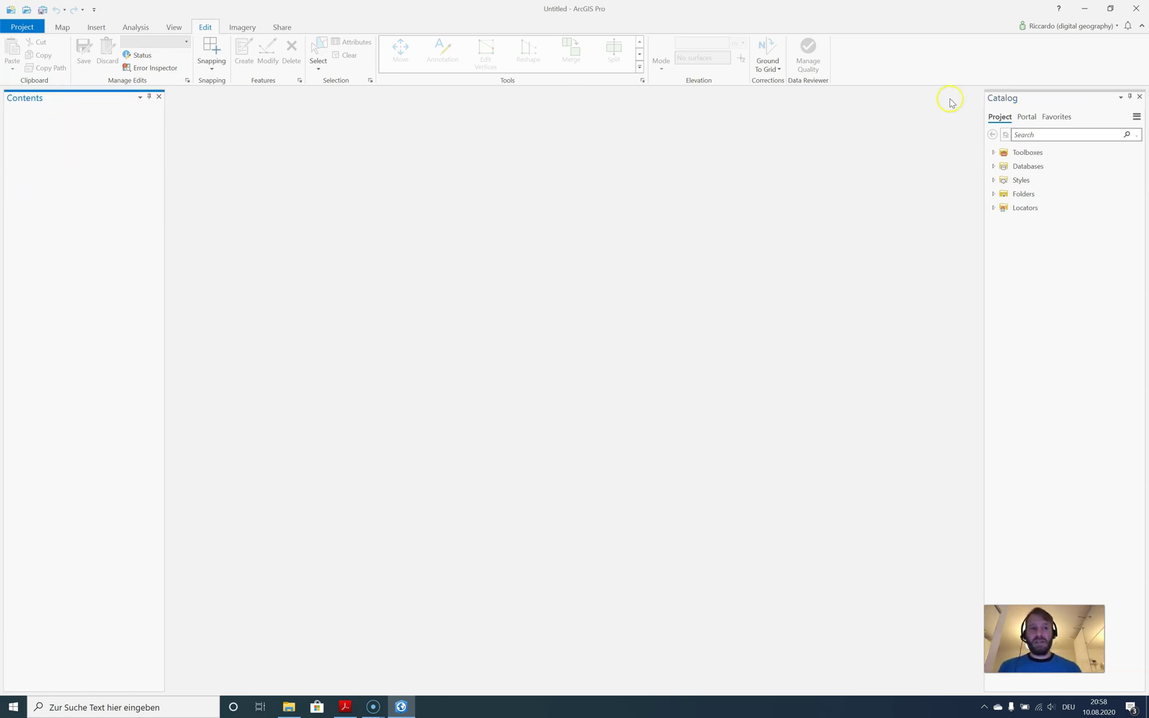
left_click_drag(1087, 95, 571, 411)
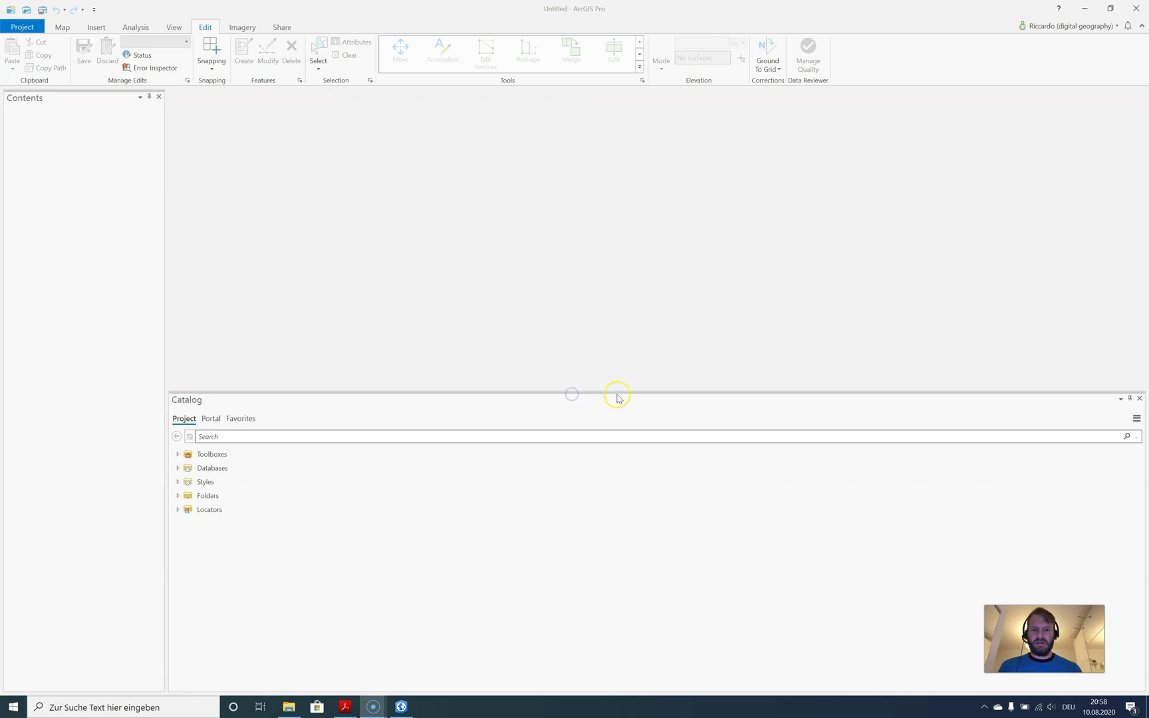
left_click_drag(621, 397, 81, 393)
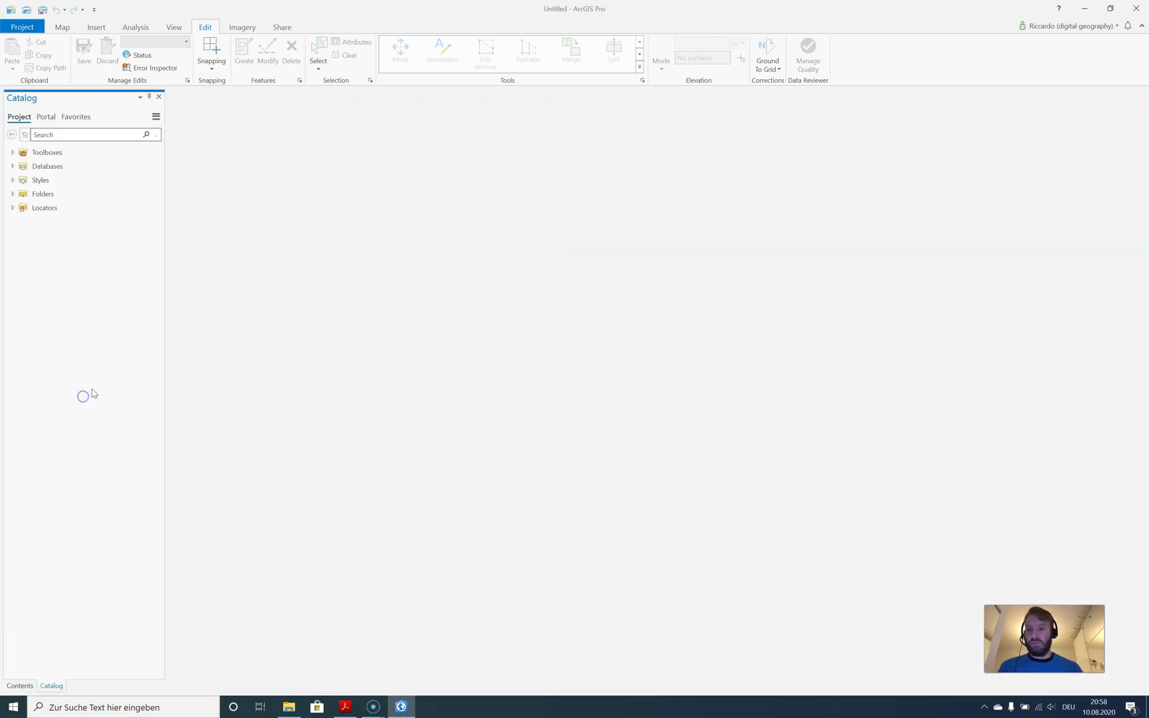
left_click(20, 685)
left_click(52, 686)
left_click(23, 685)
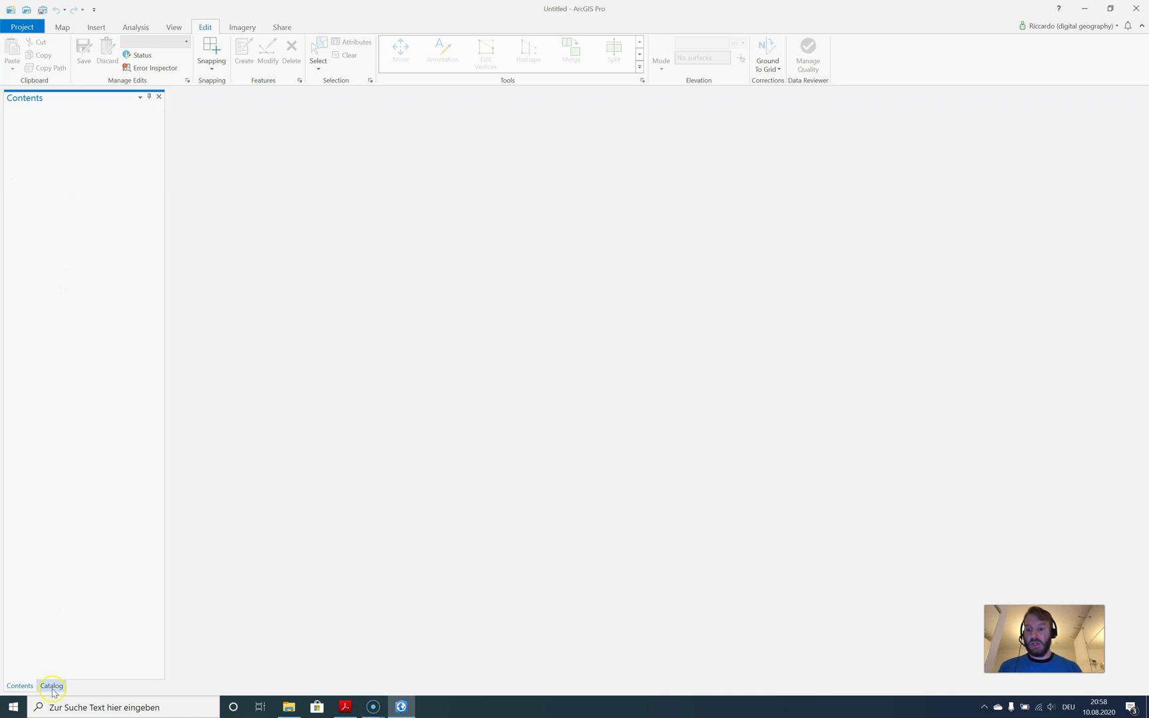
left_click(51, 685)
left_click(149, 98)
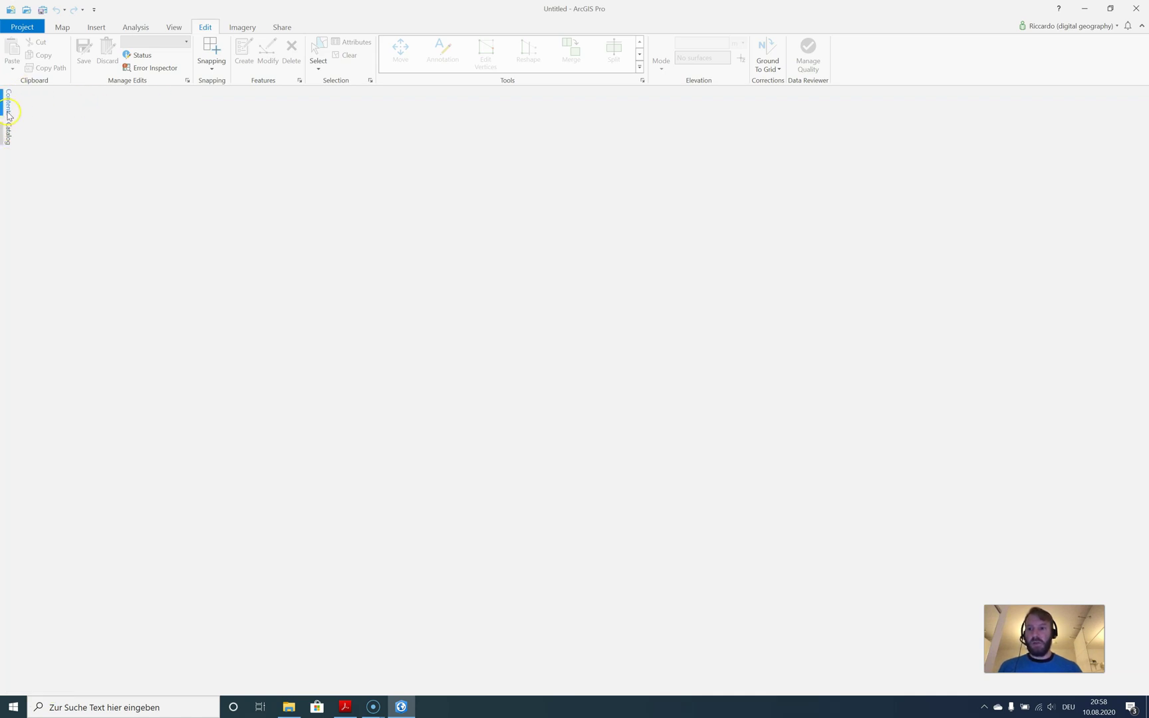
mouse_move(8, 105)
left_click(115, 97)
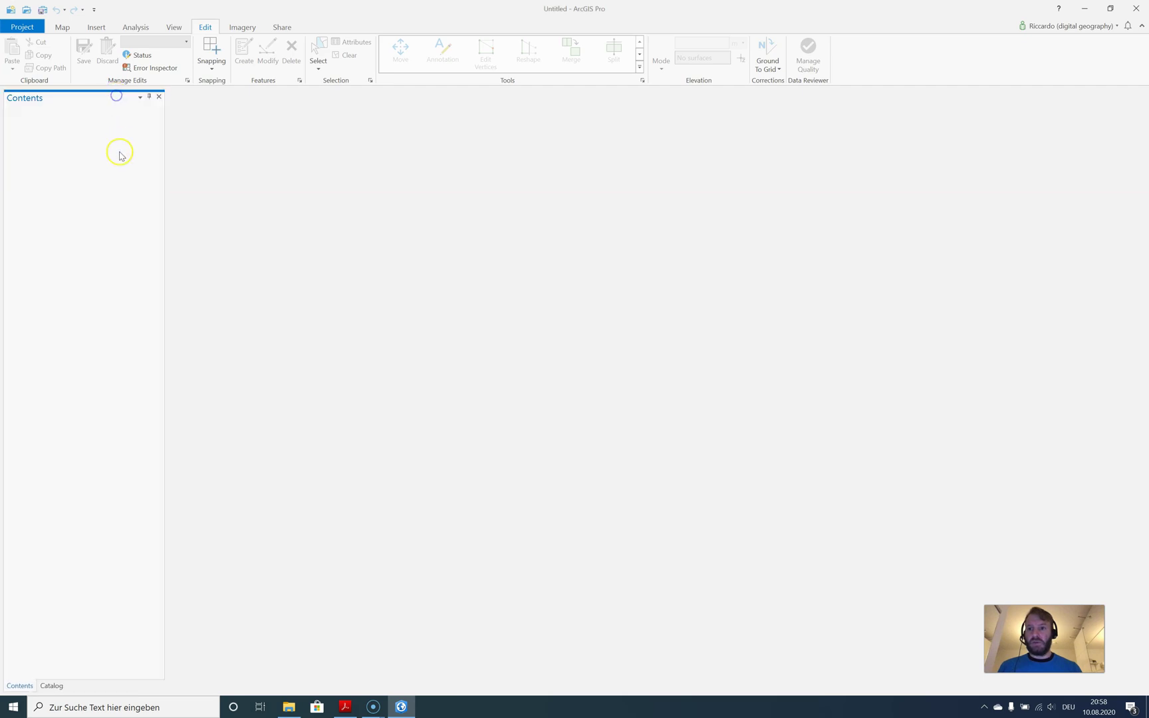
left_click_drag(87, 98, 167, 98)
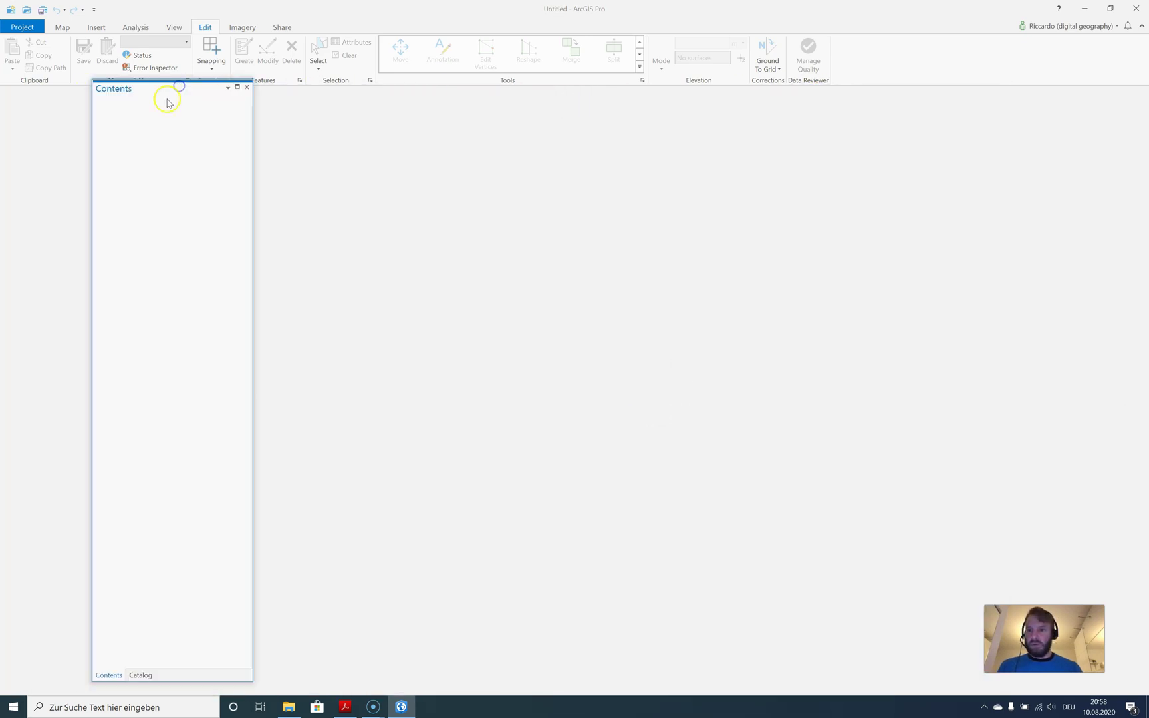
left_click(149, 676)
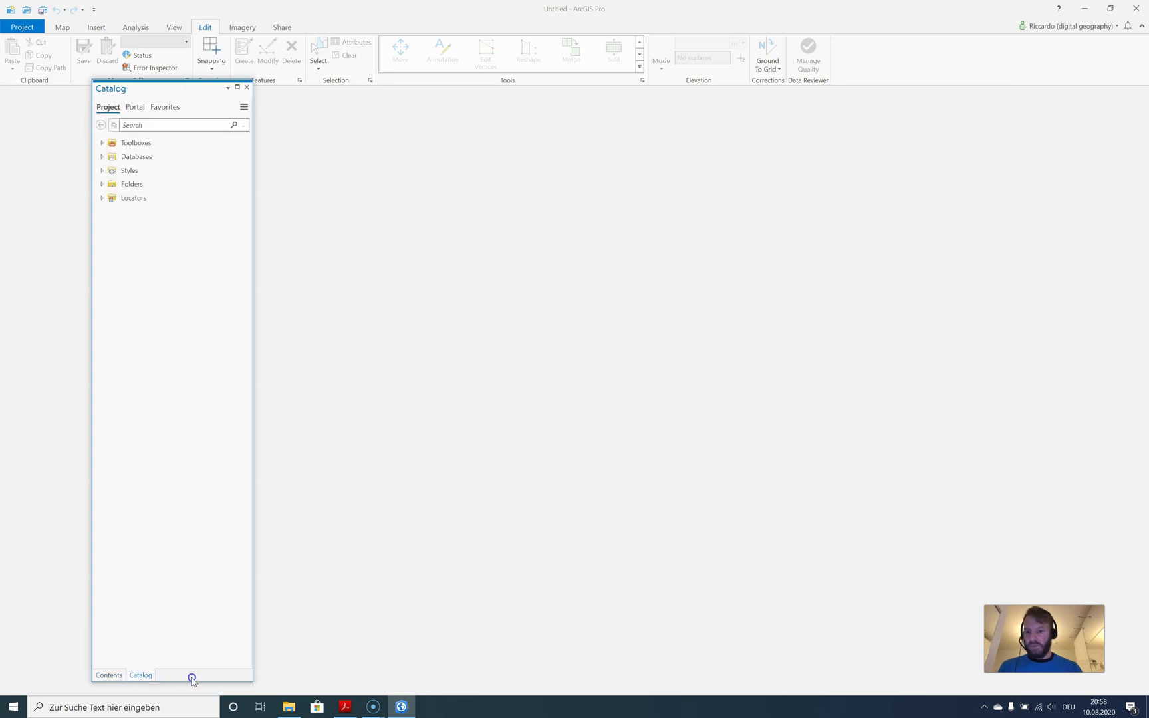
left_click_drag(141, 675, 1125, 385)
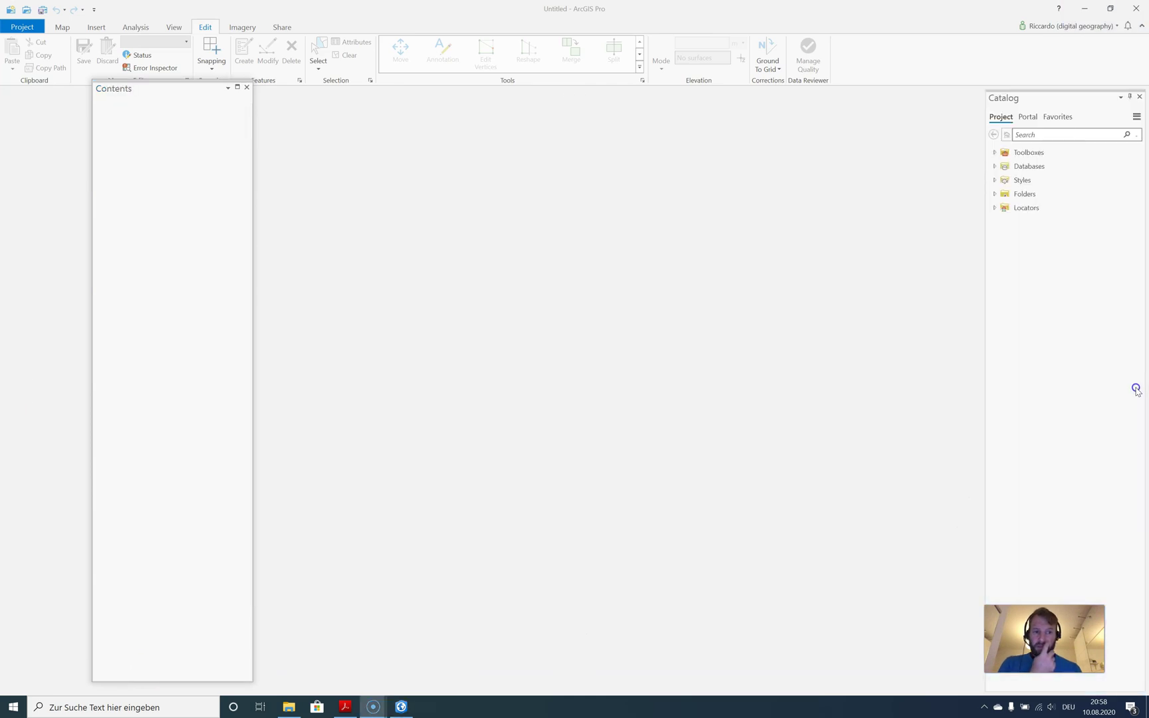
left_click_drag(217, 94, 15, 392)
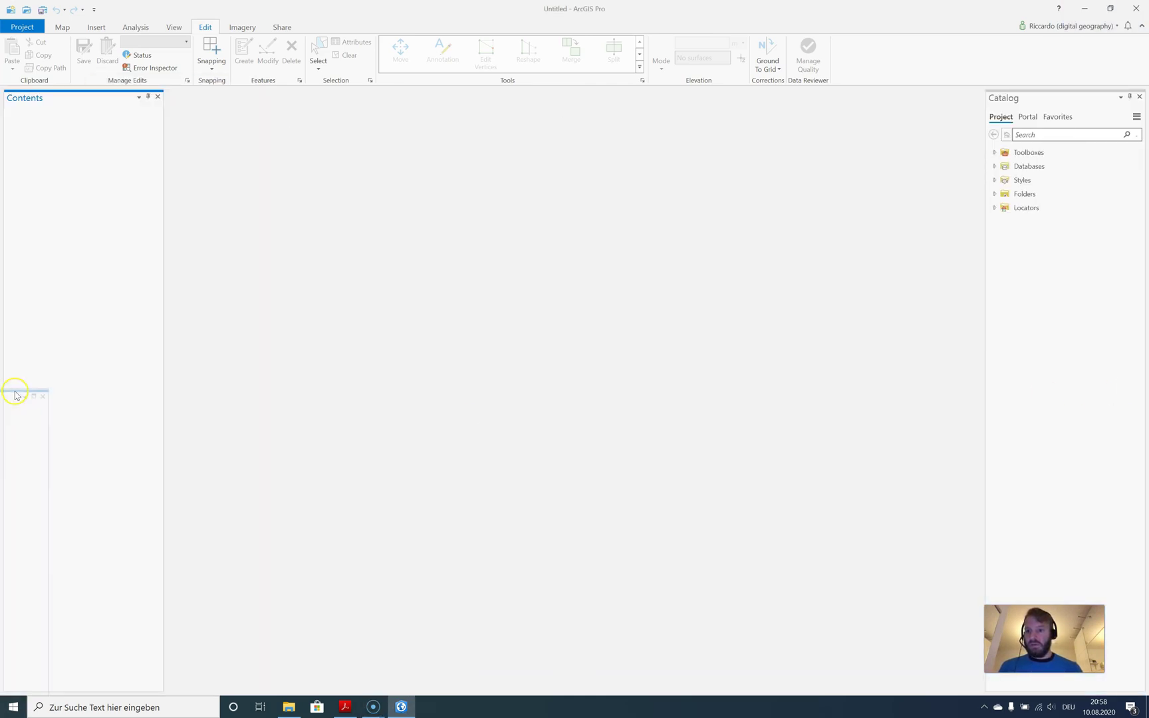
left_click(94, 9)
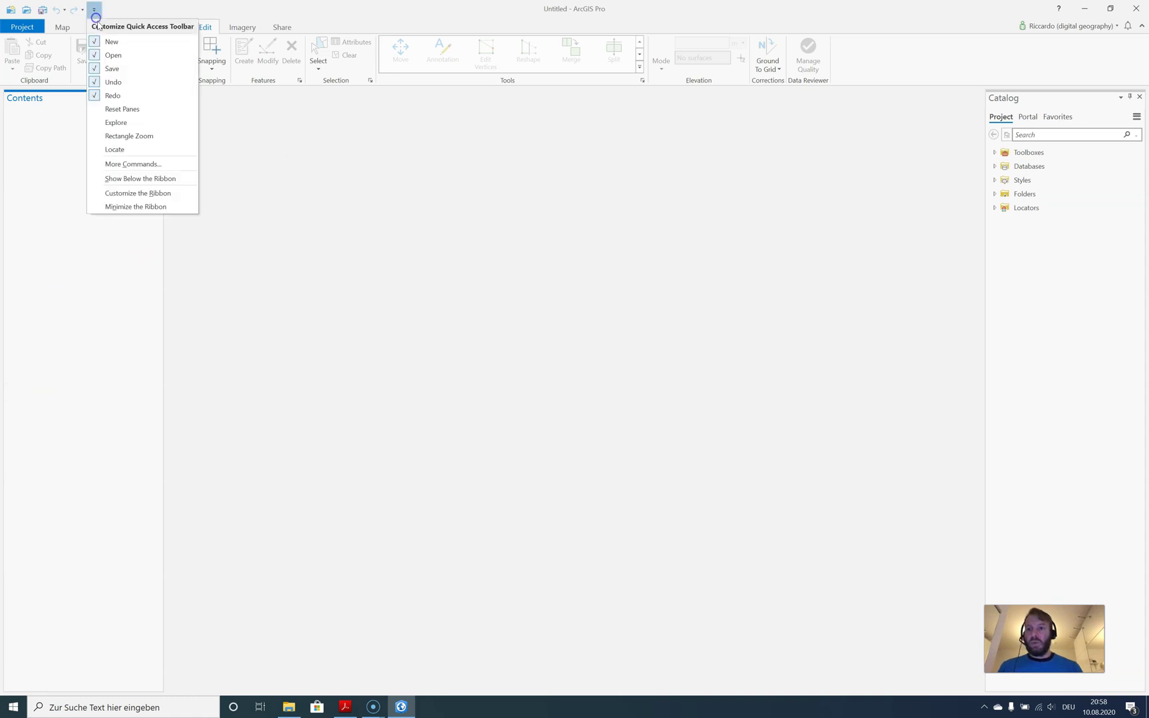
left_click(93, 9)
left_click(67, 27)
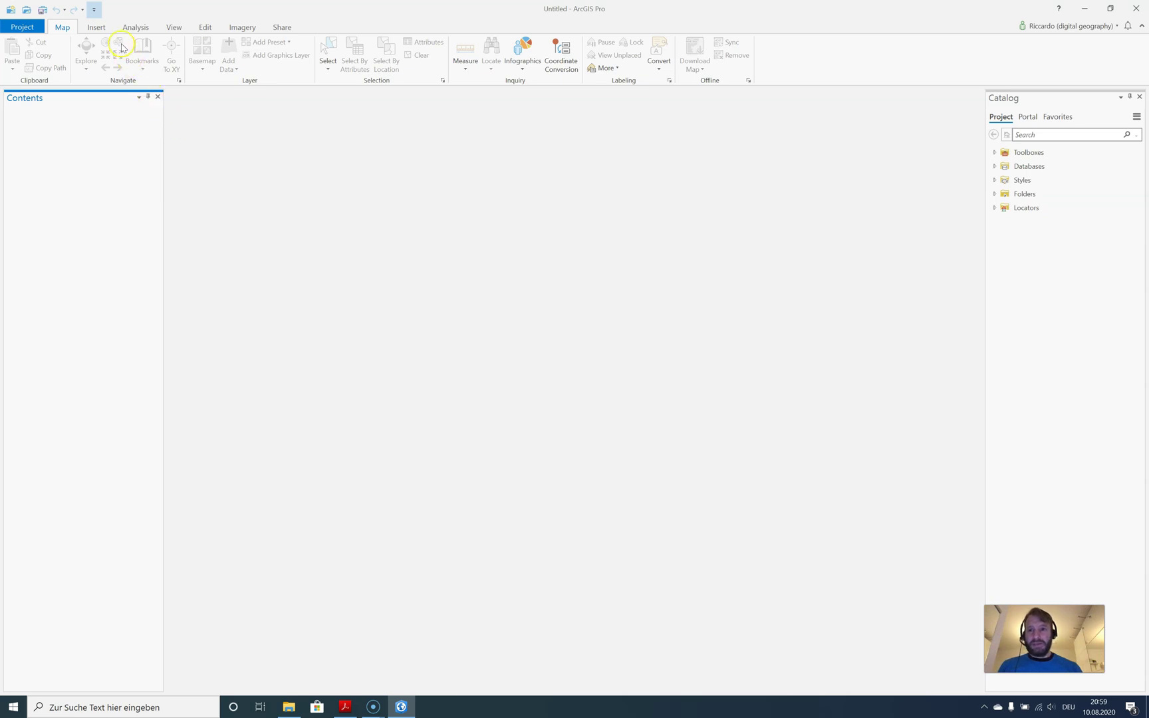
Step: Switch the ribbon to the Insert tab
left_click(97, 28)
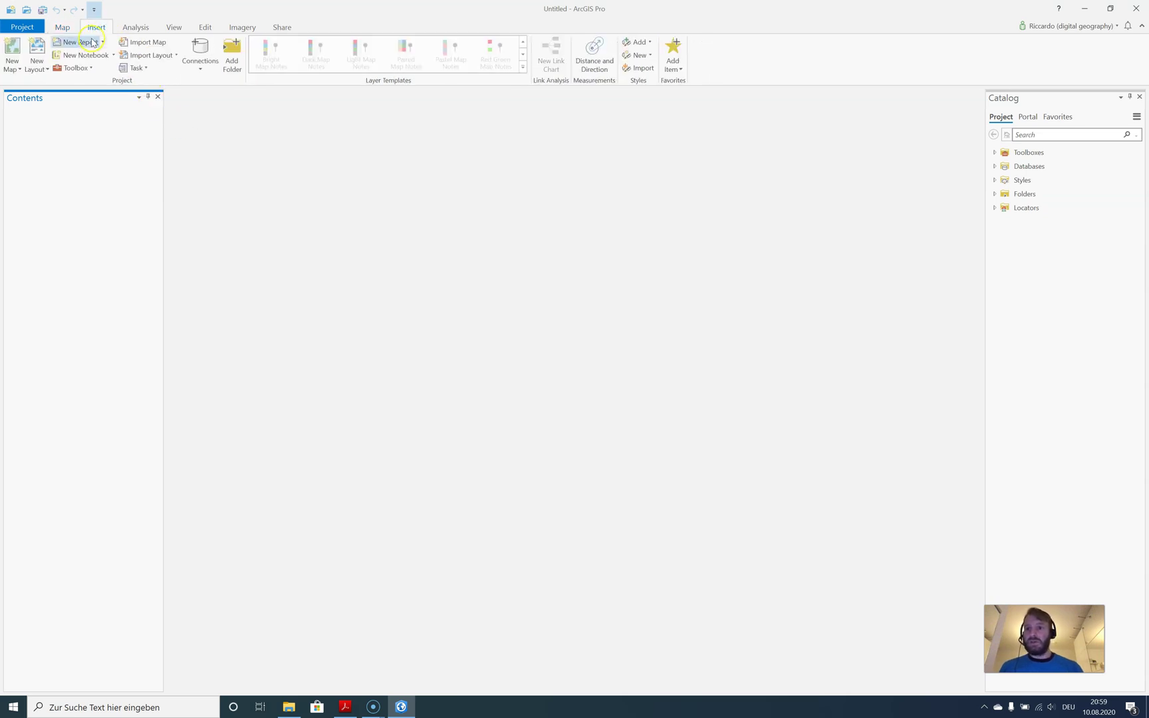
Step: Import World_data.mxd from the World folder as the Layers map
left_click(141, 44)
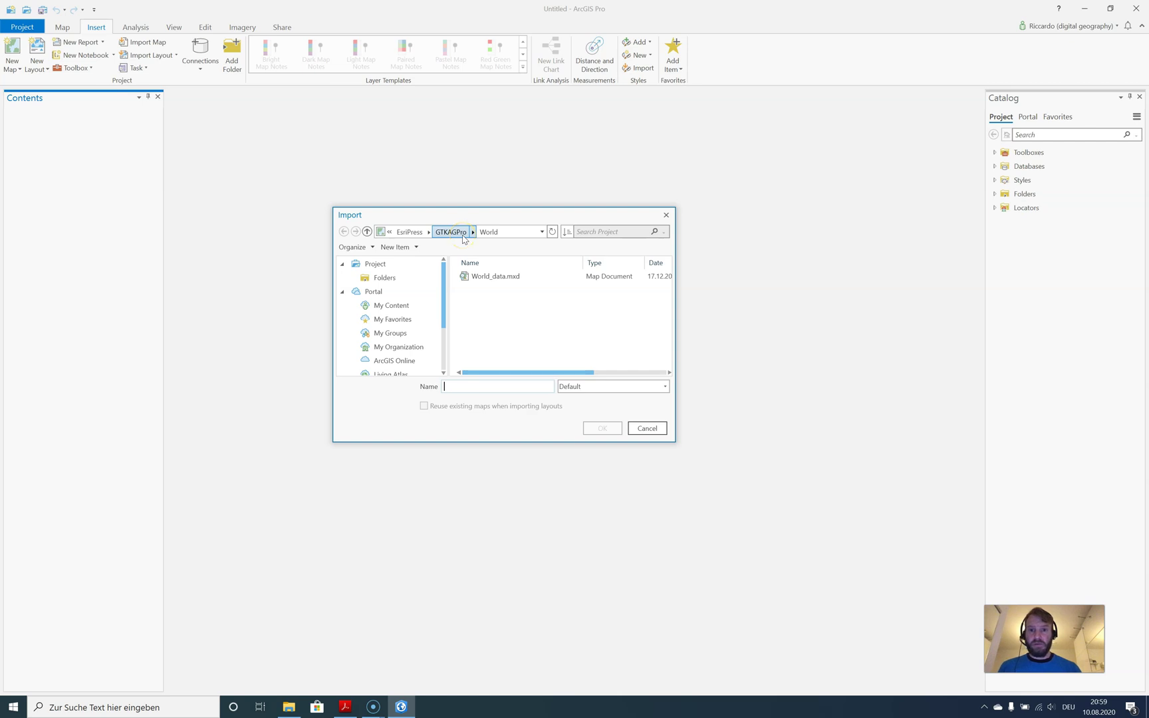
left_click(482, 278)
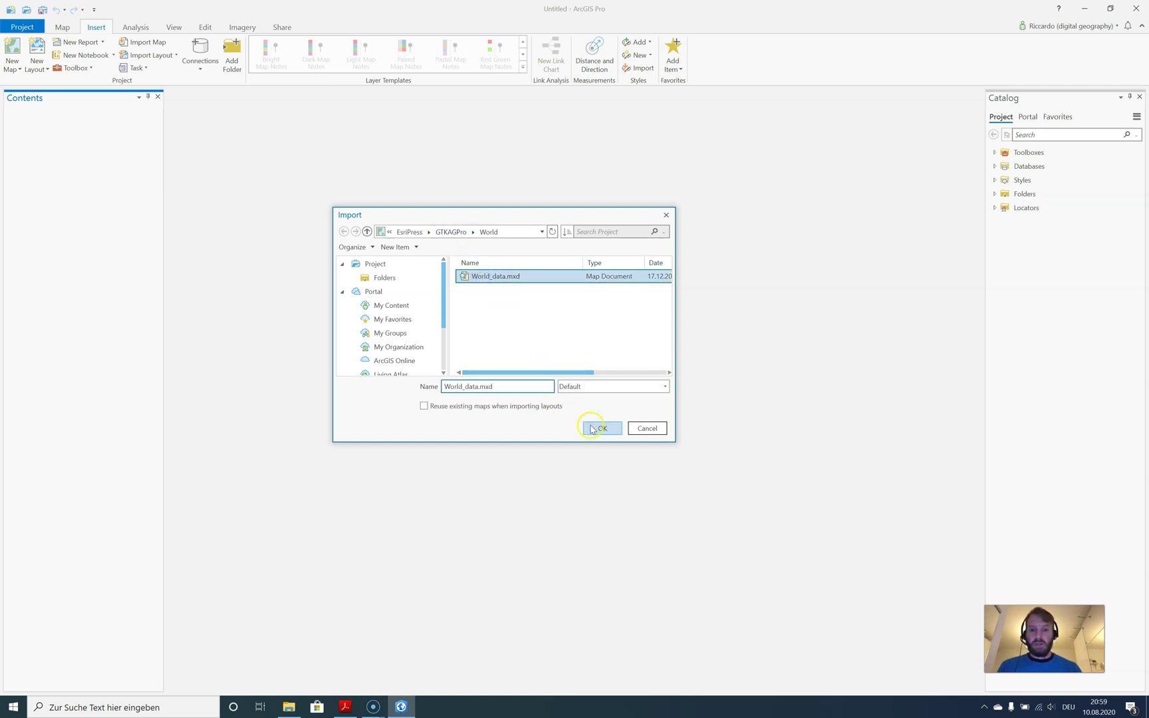
left_click(596, 429)
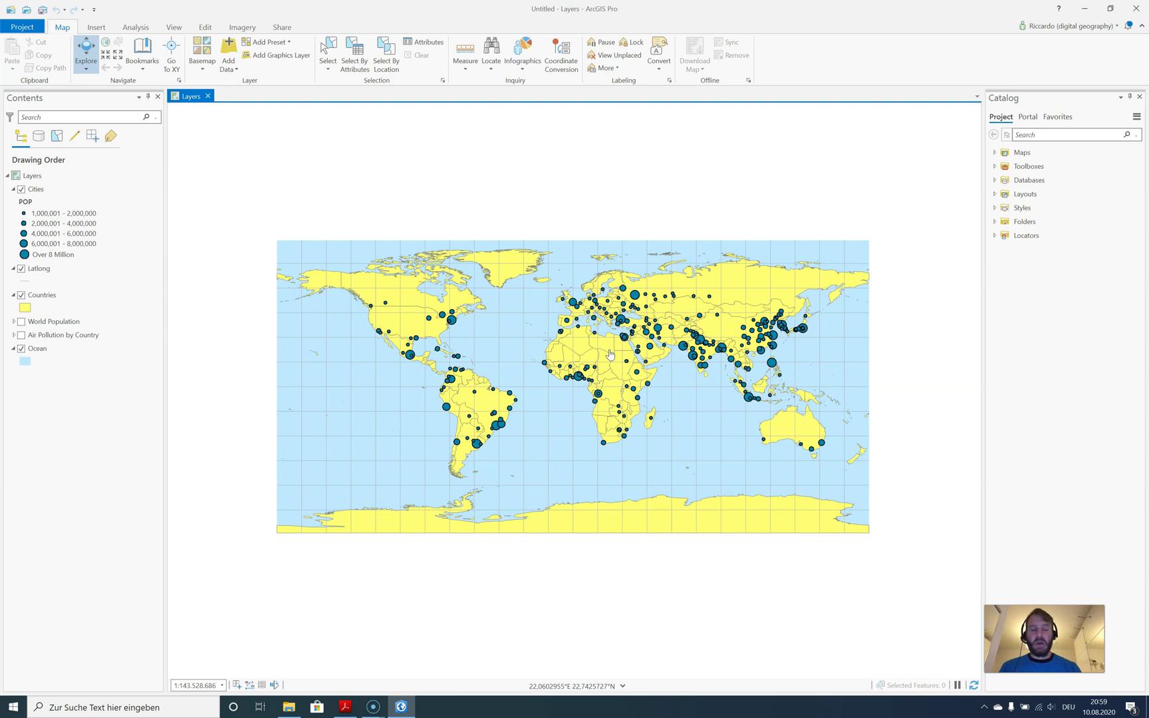
left_click(155, 163)
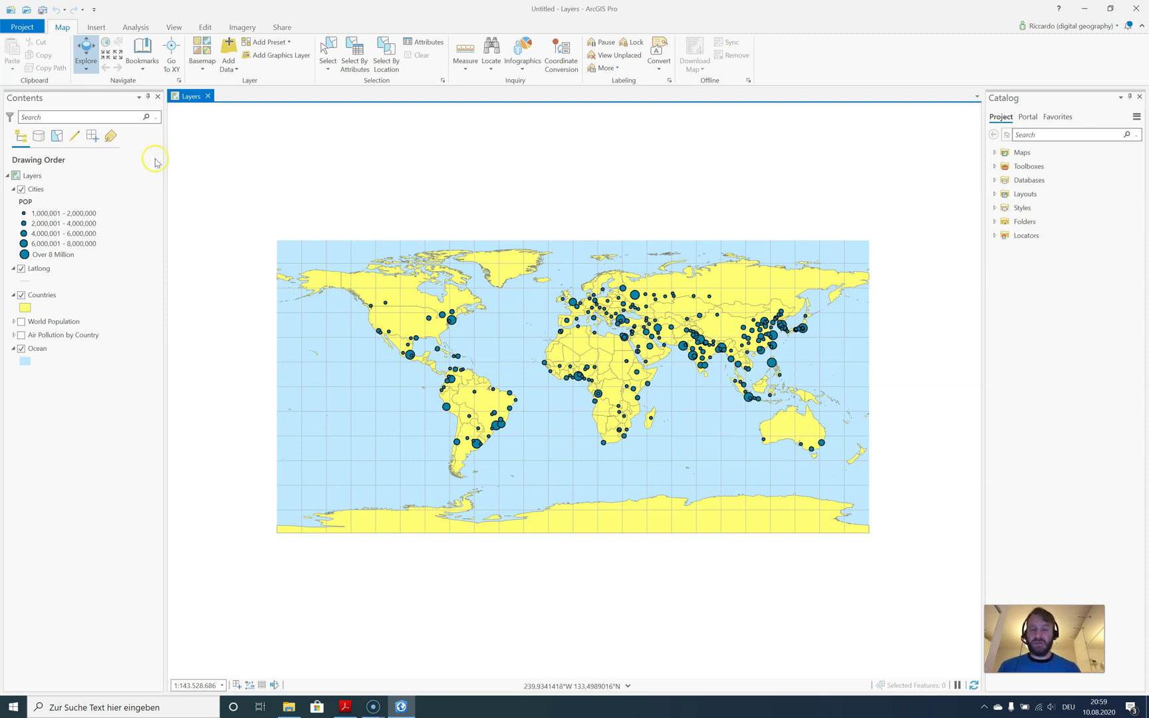
left_click(182, 110)
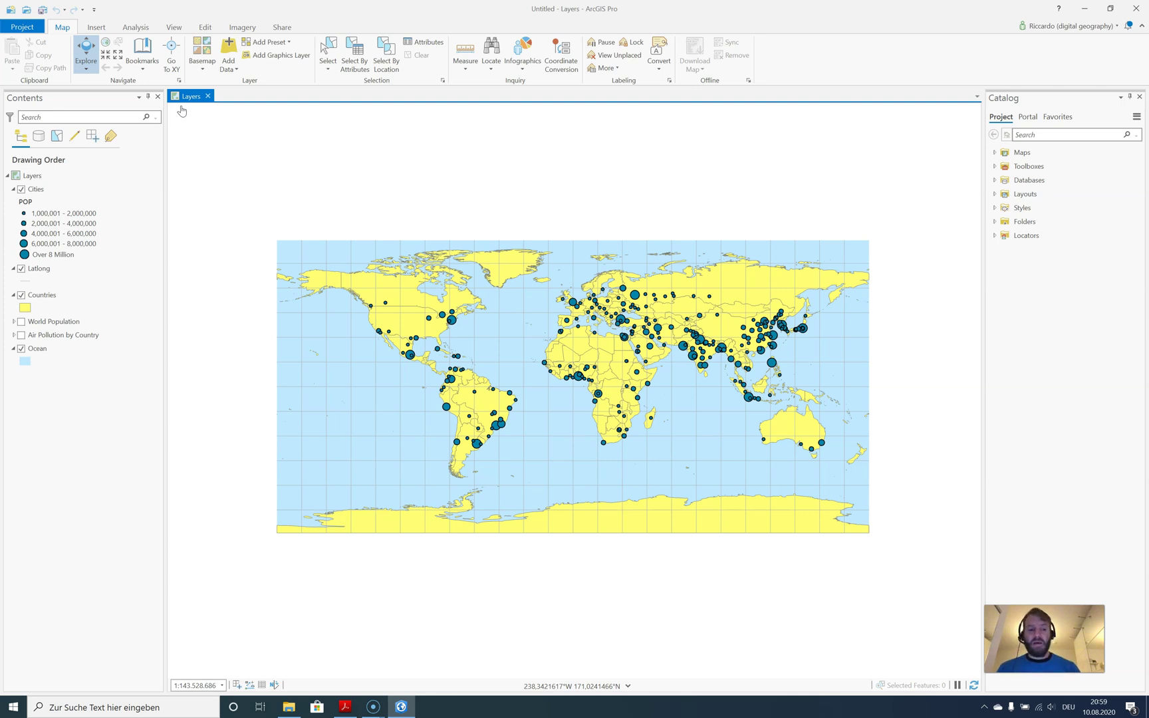
left_click(401, 93)
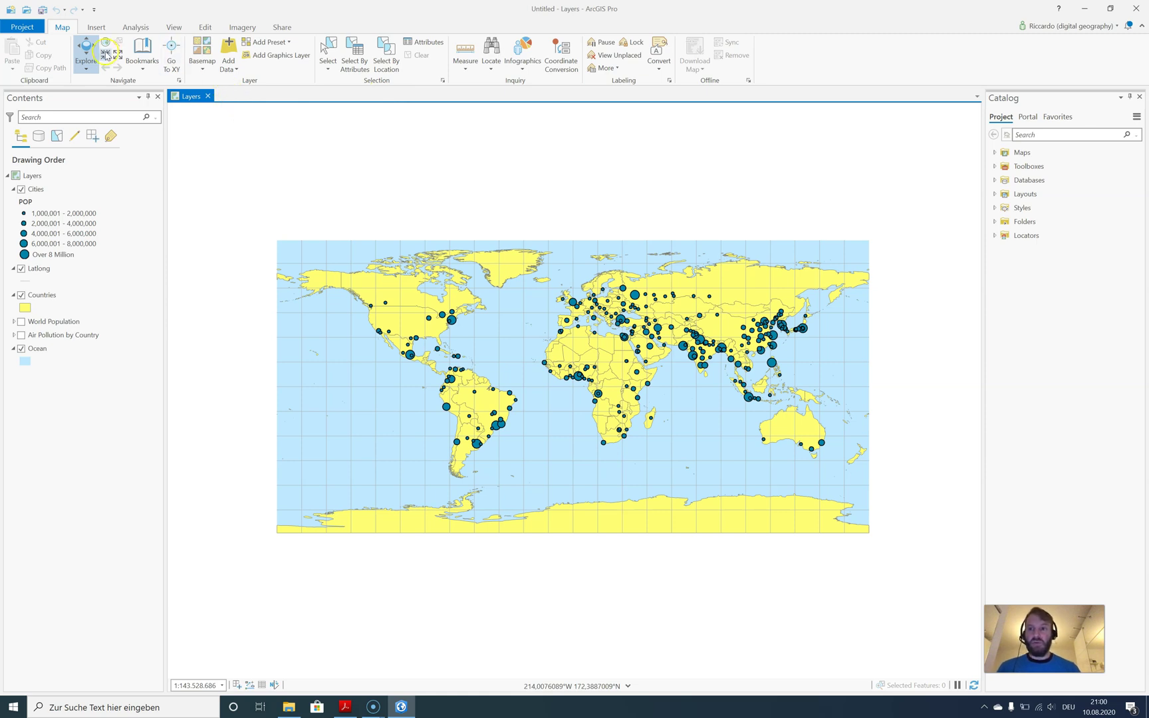
Step: Import World_data.mxd a second time, creating a duplicate Layers1 map
left_click(96, 27)
left_click(165, 58)
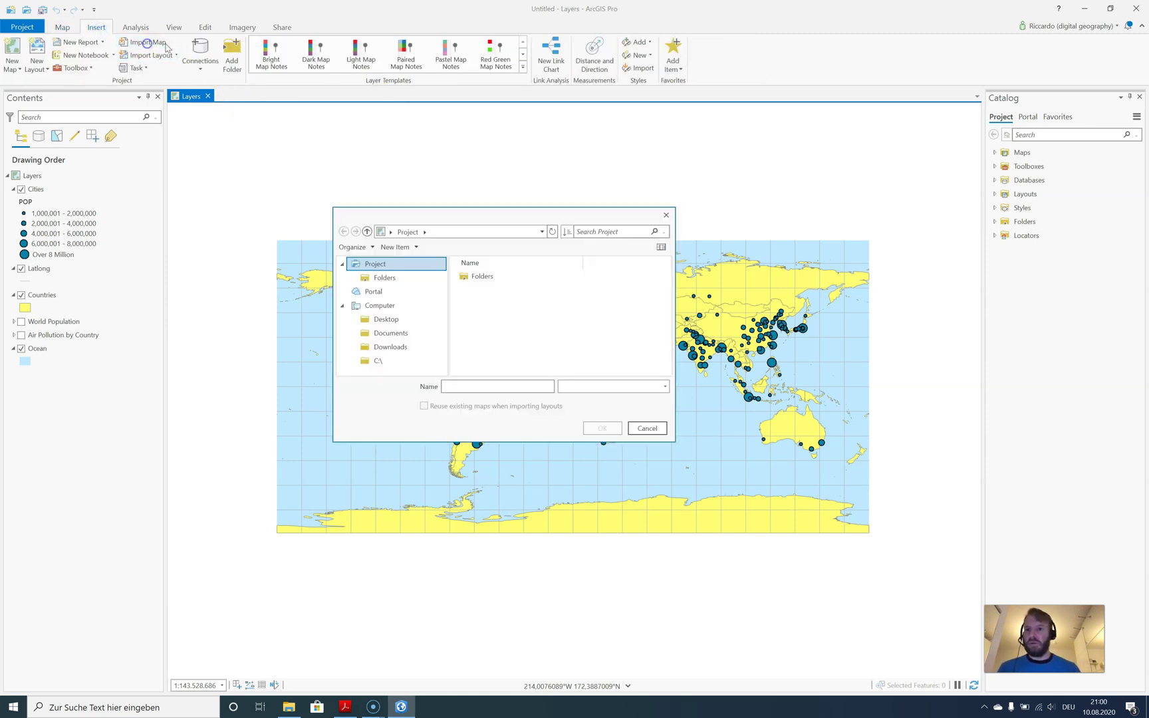
left_click(487, 282)
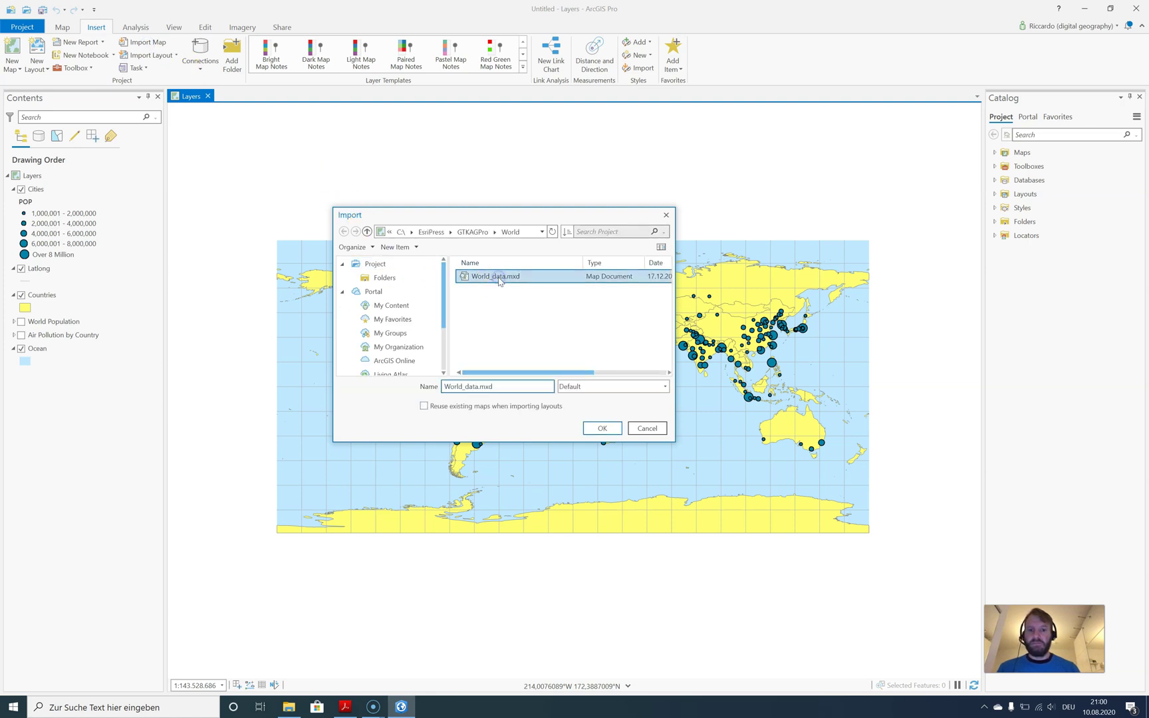
double_click(499, 278)
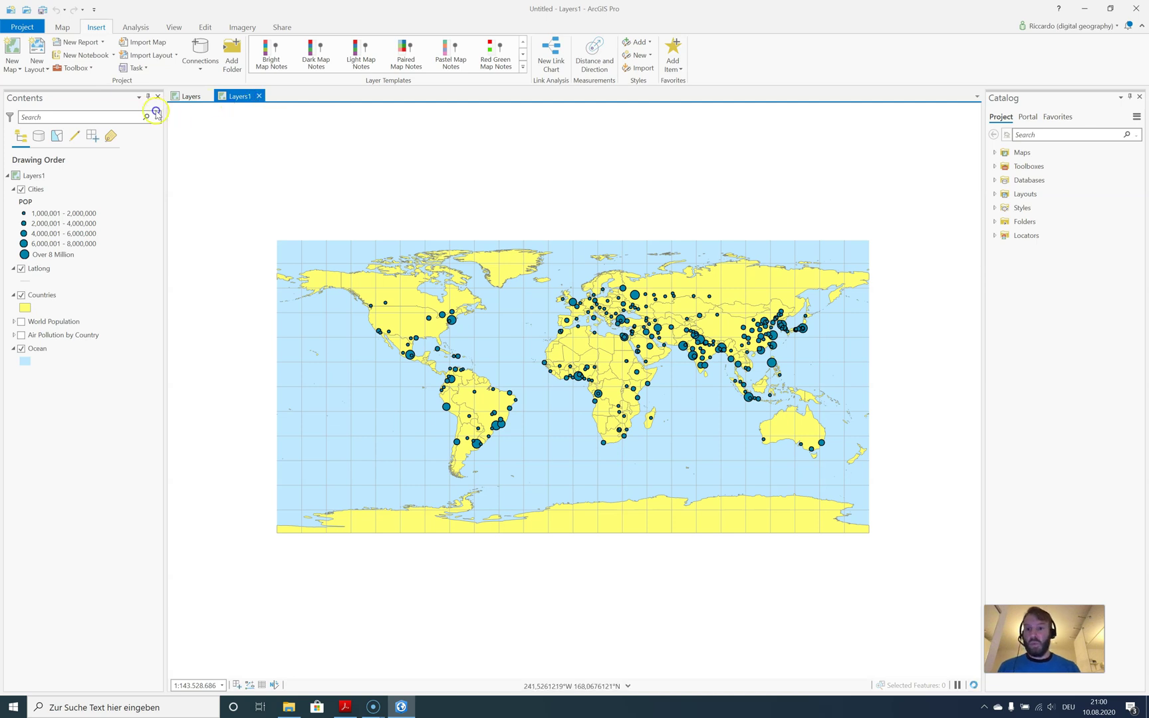
Step: Close the Layers1 map view, keeping only the Layers map open
left_click(191, 97)
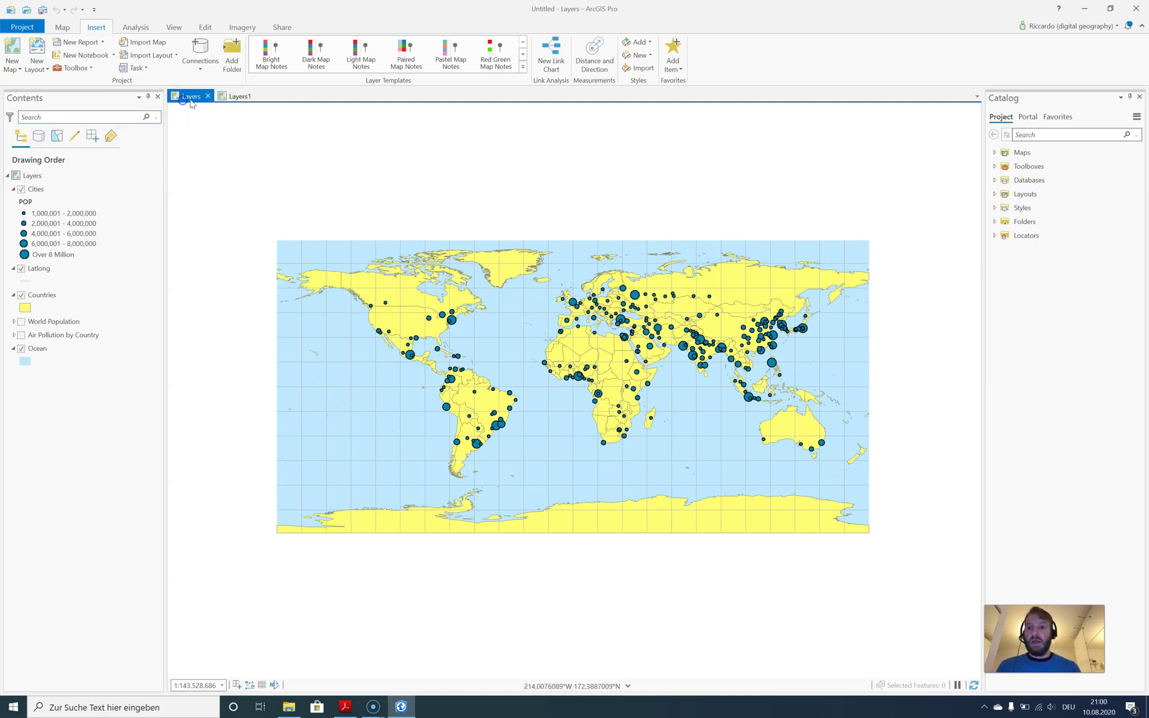
left_click(241, 99)
left_click(258, 96)
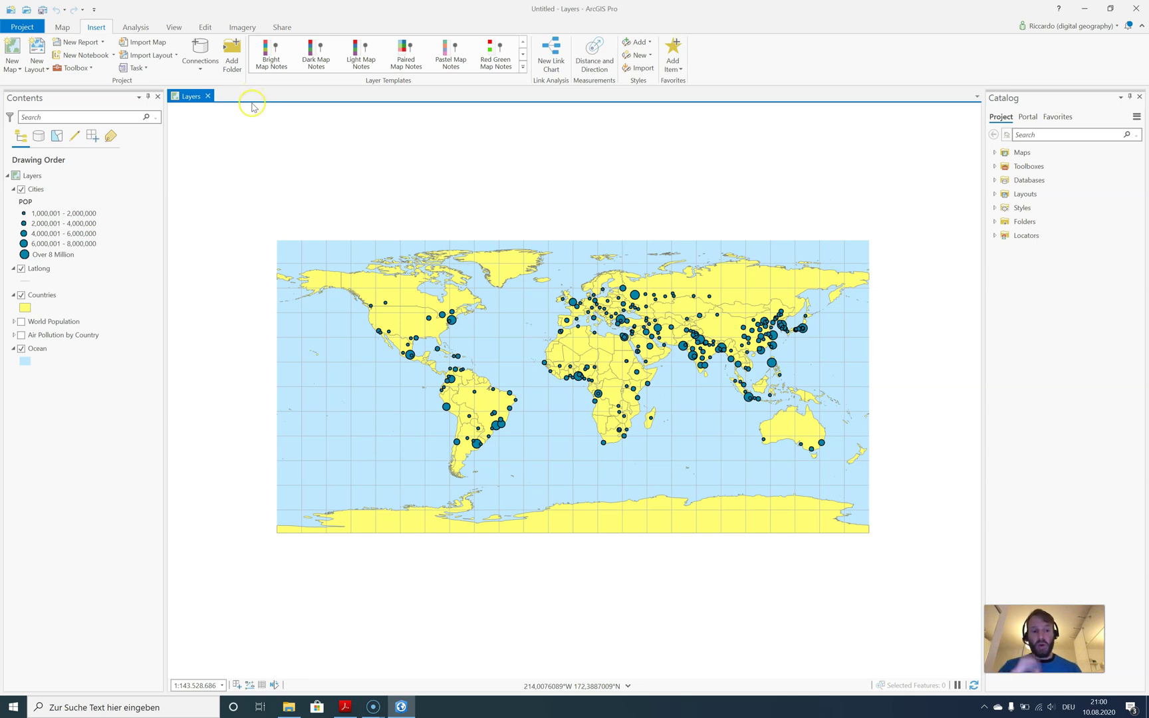
left_click(71, 340)
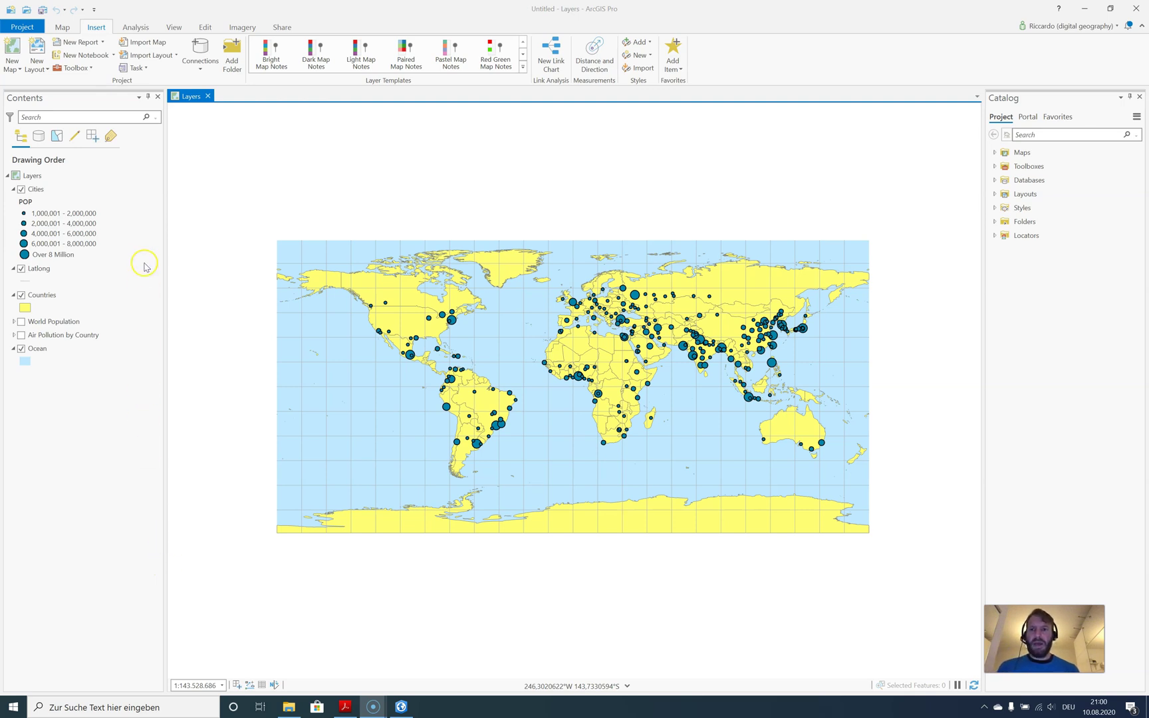
left_click(148, 42)
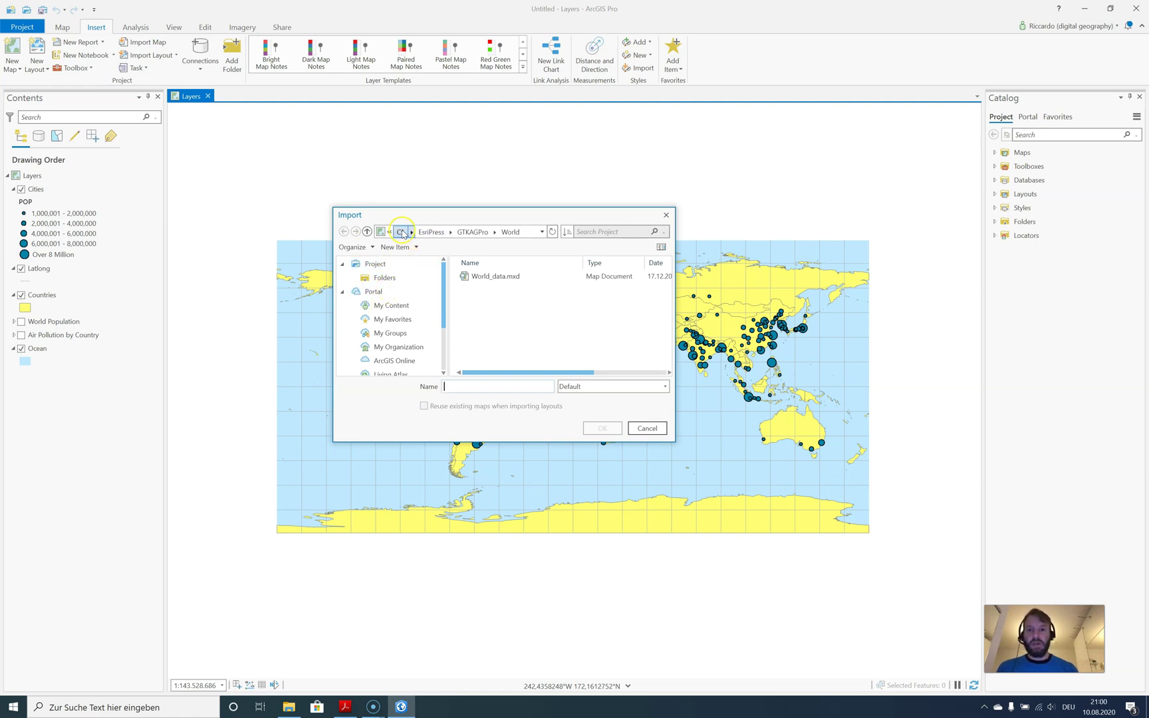
left_click(367, 231)
left_click(367, 231)
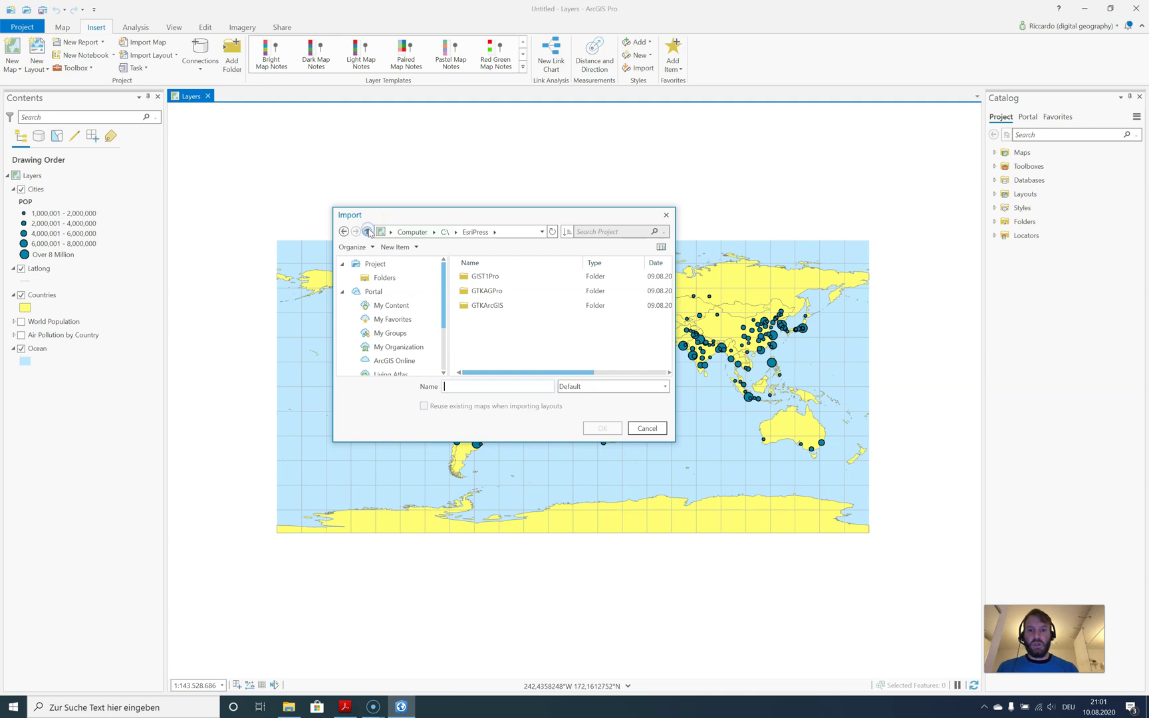
left_click(368, 232)
left_click(367, 232)
left_click(368, 231)
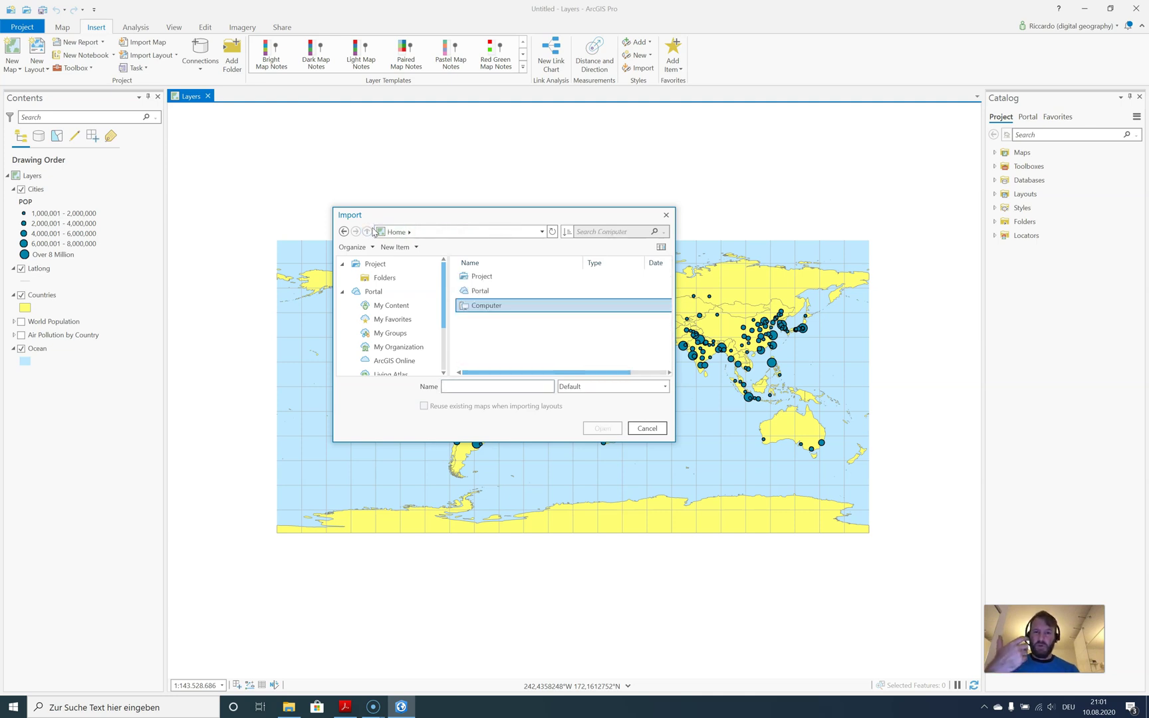
left_click(648, 428)
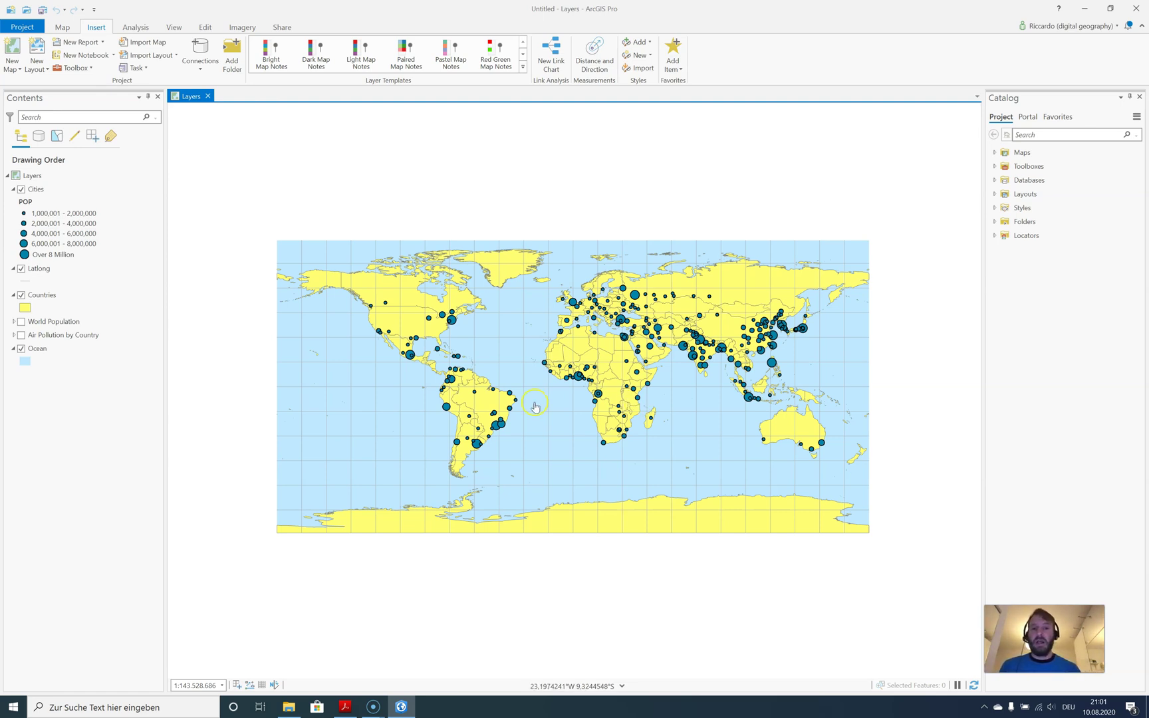
Step: Add a folder connection to C:\EsriPress\GTKAGPro
left_click(236, 65)
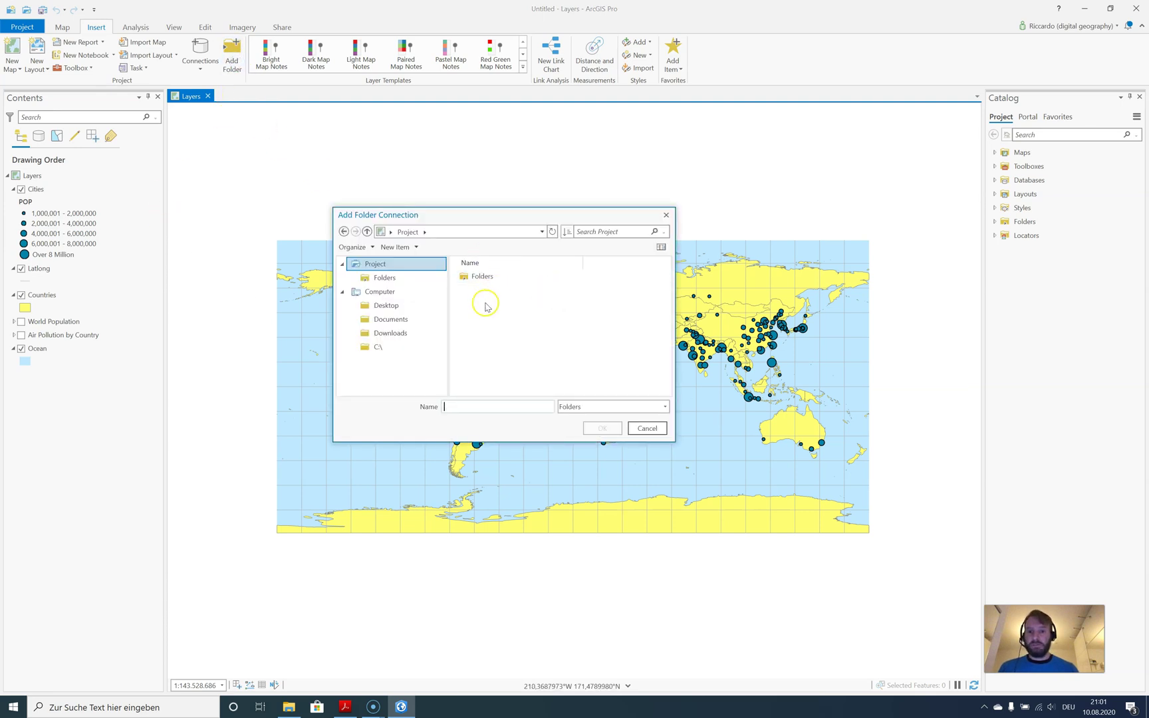
left_click(471, 277)
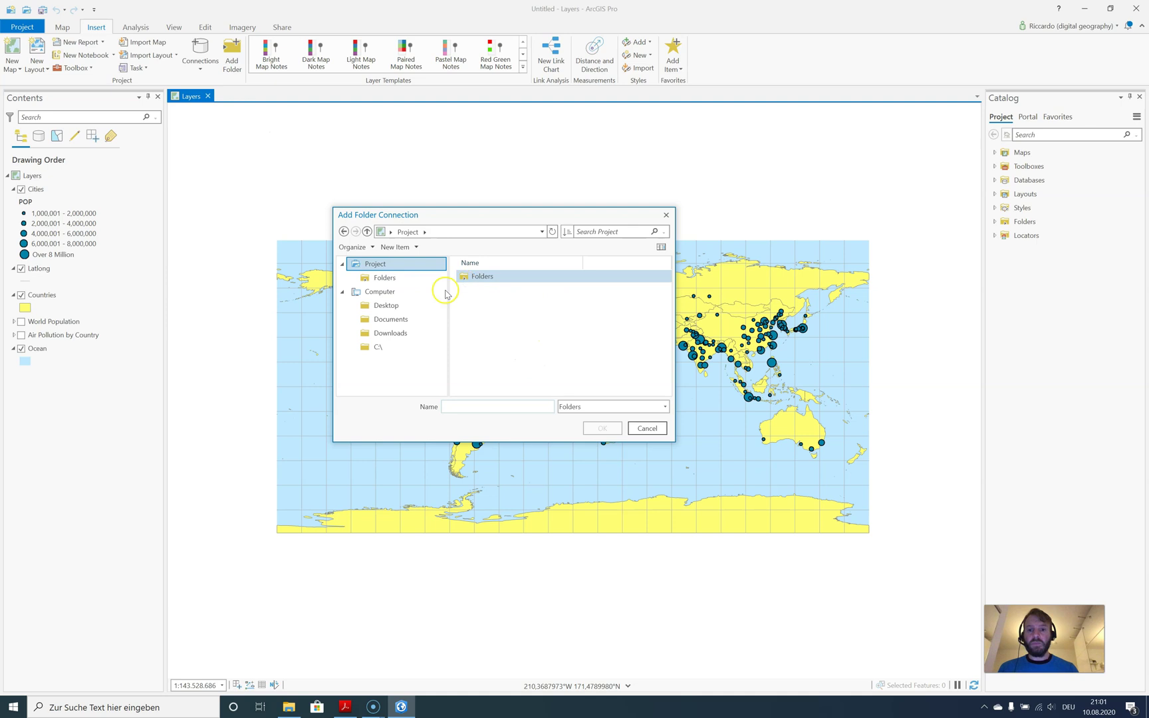
left_click(378, 346)
double_click(486, 278)
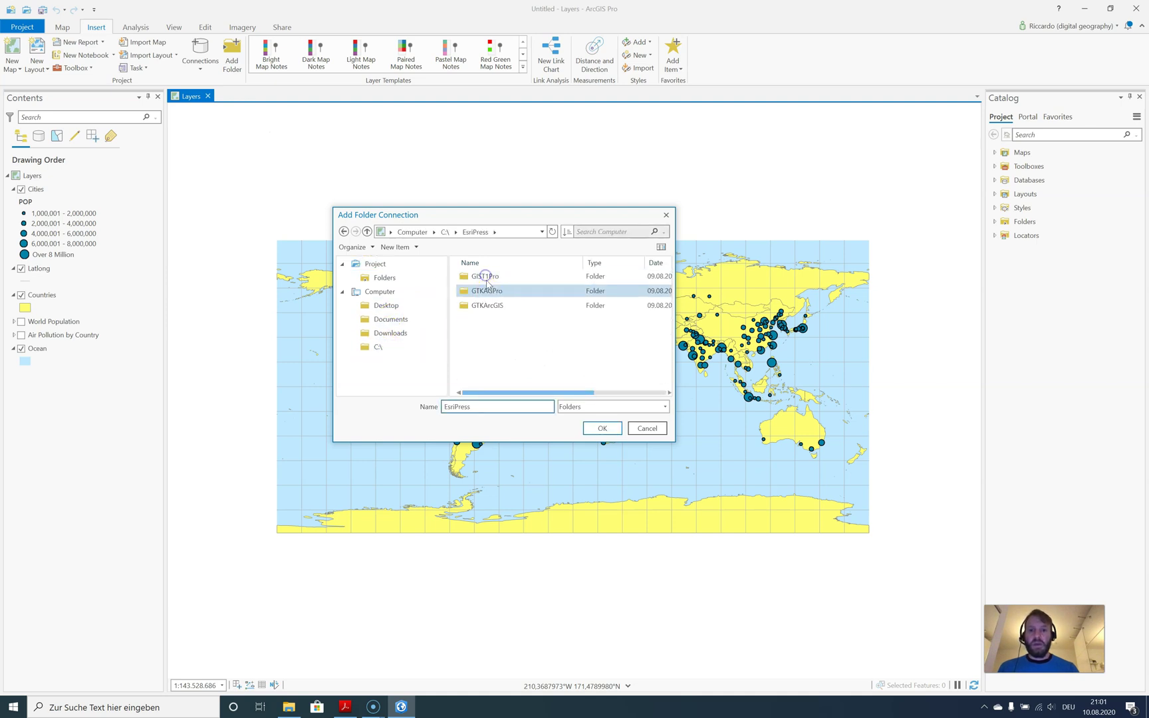
left_click(487, 291)
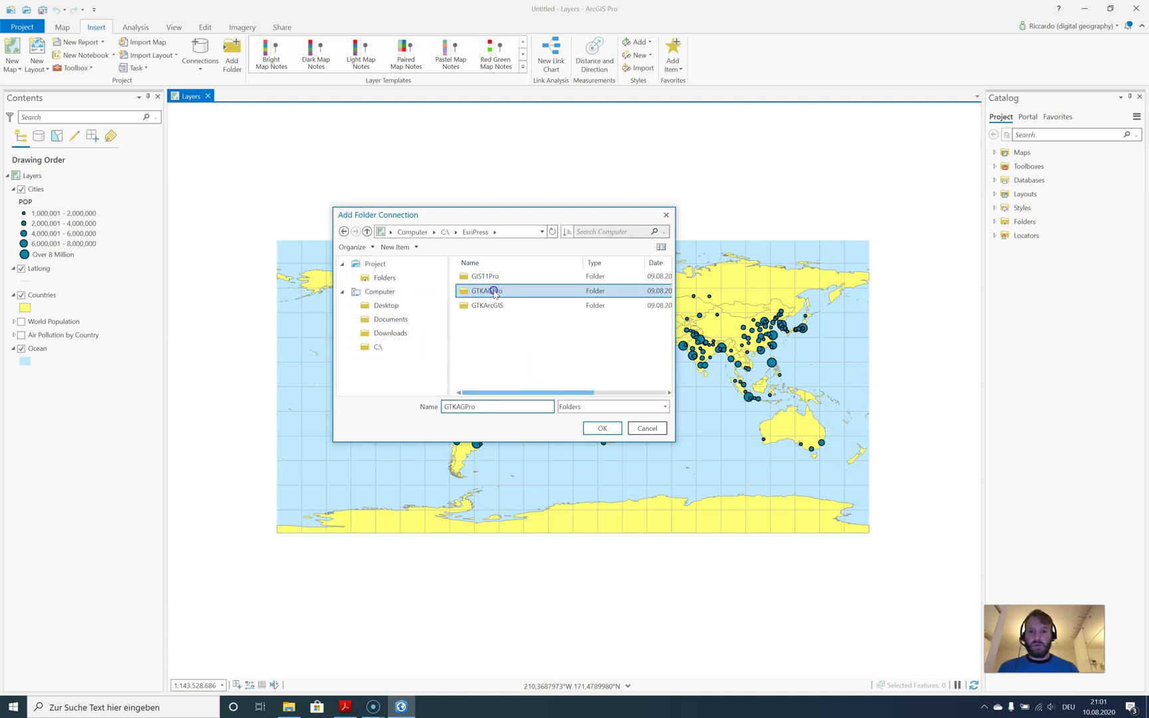
double_click(491, 291)
left_click(603, 428)
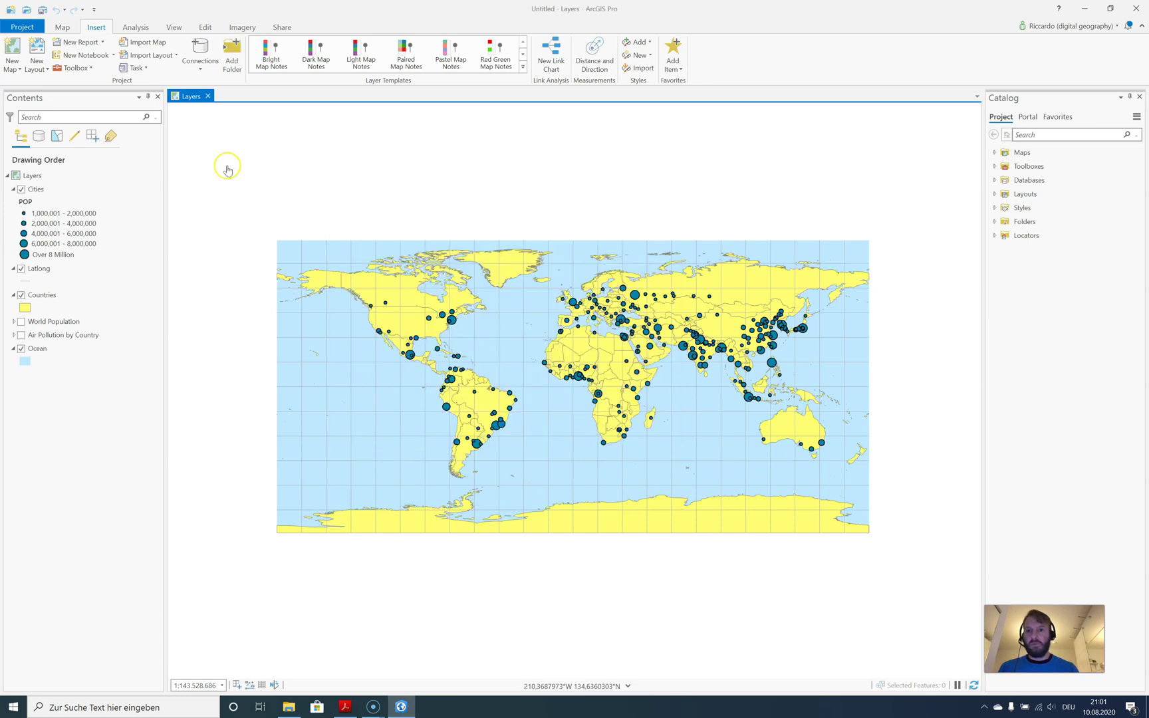
Step: Review the connection types list and Add Data folder connections without adding anything
left_click(202, 63)
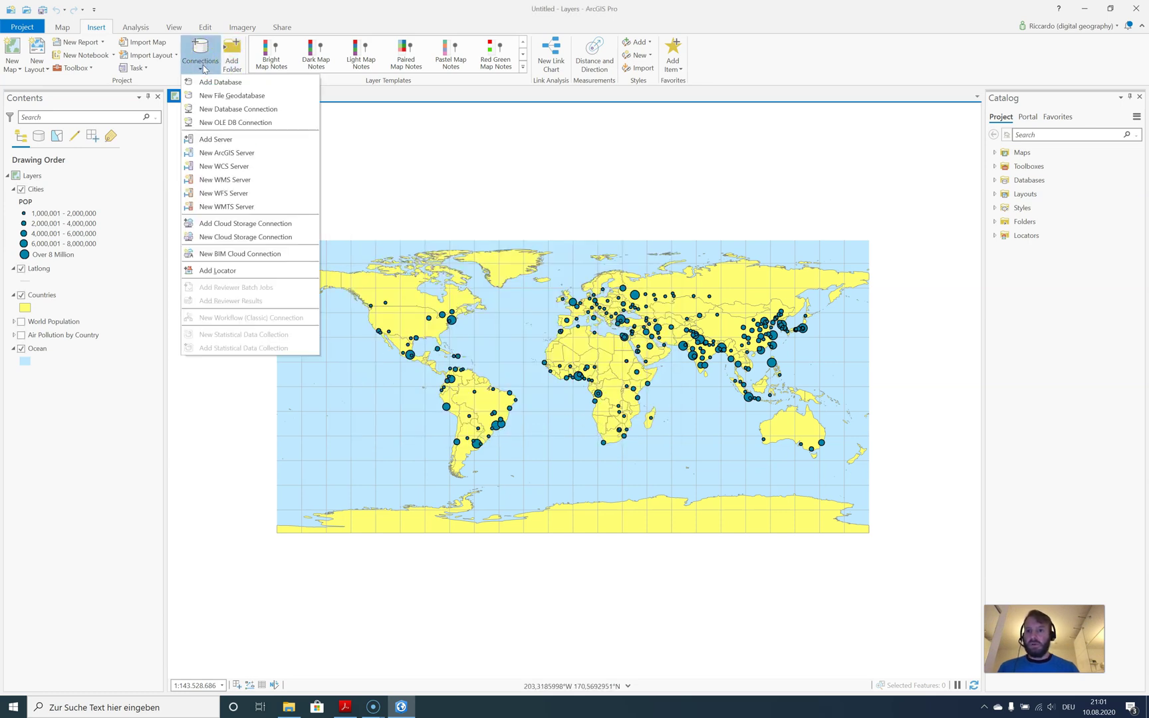
left_click(202, 67)
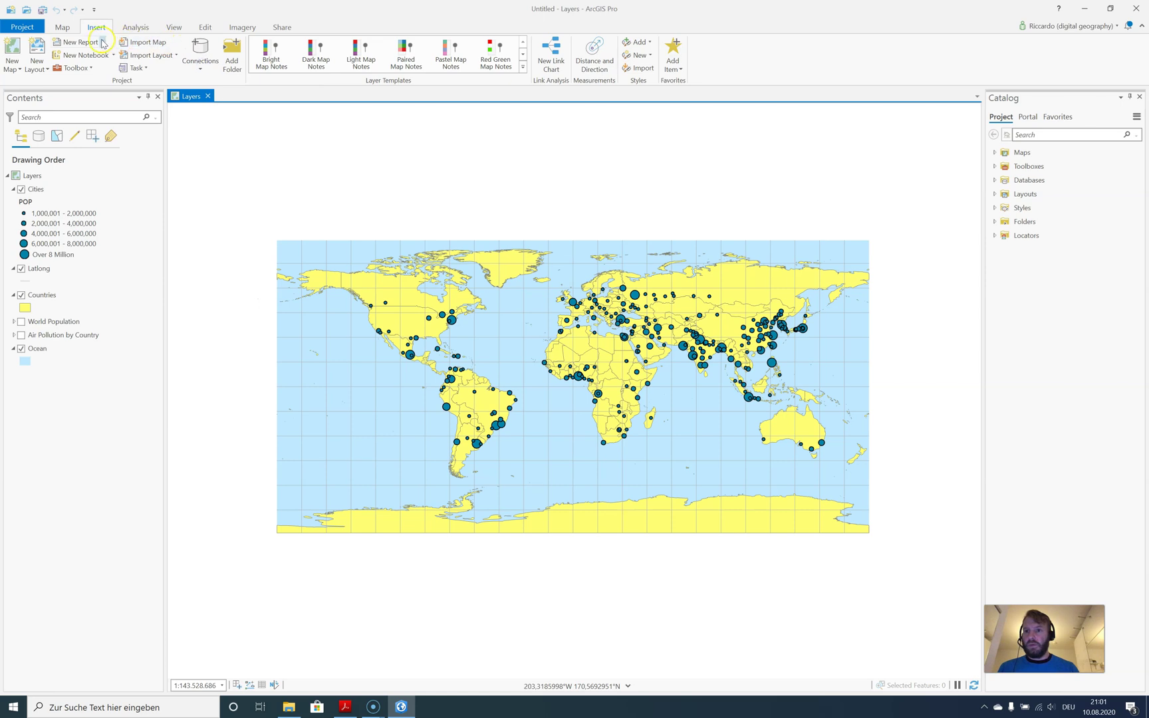
left_click(62, 27)
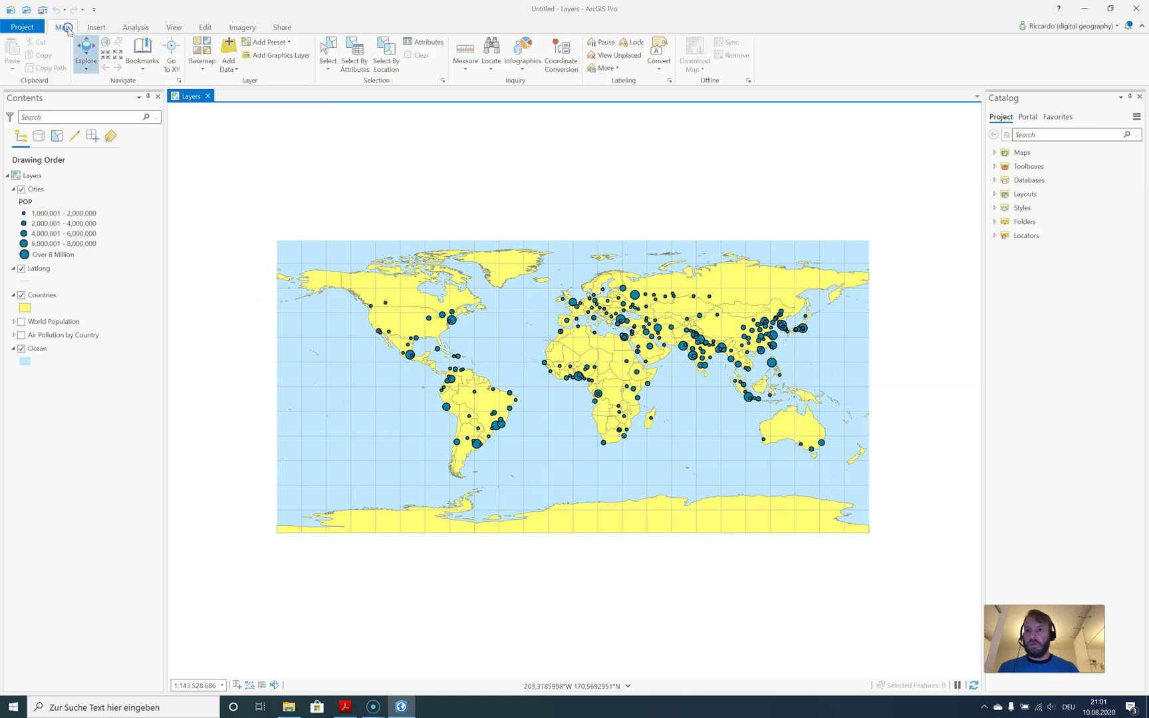
left_click(228, 48)
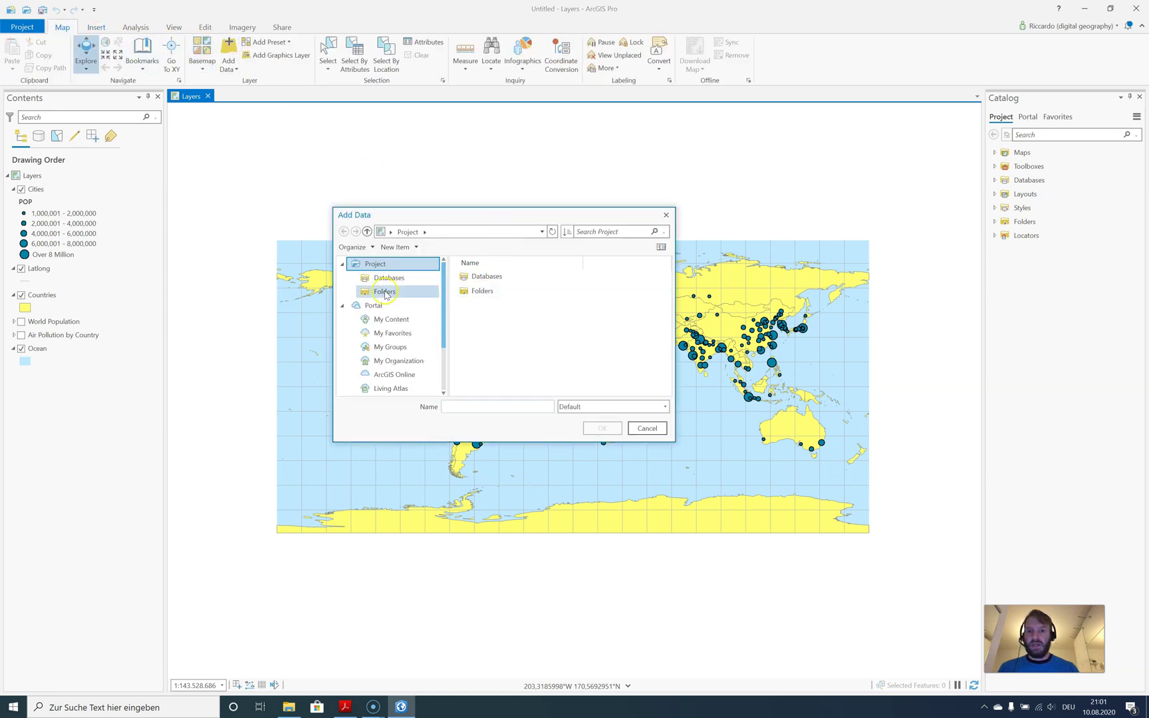
left_click(365, 292)
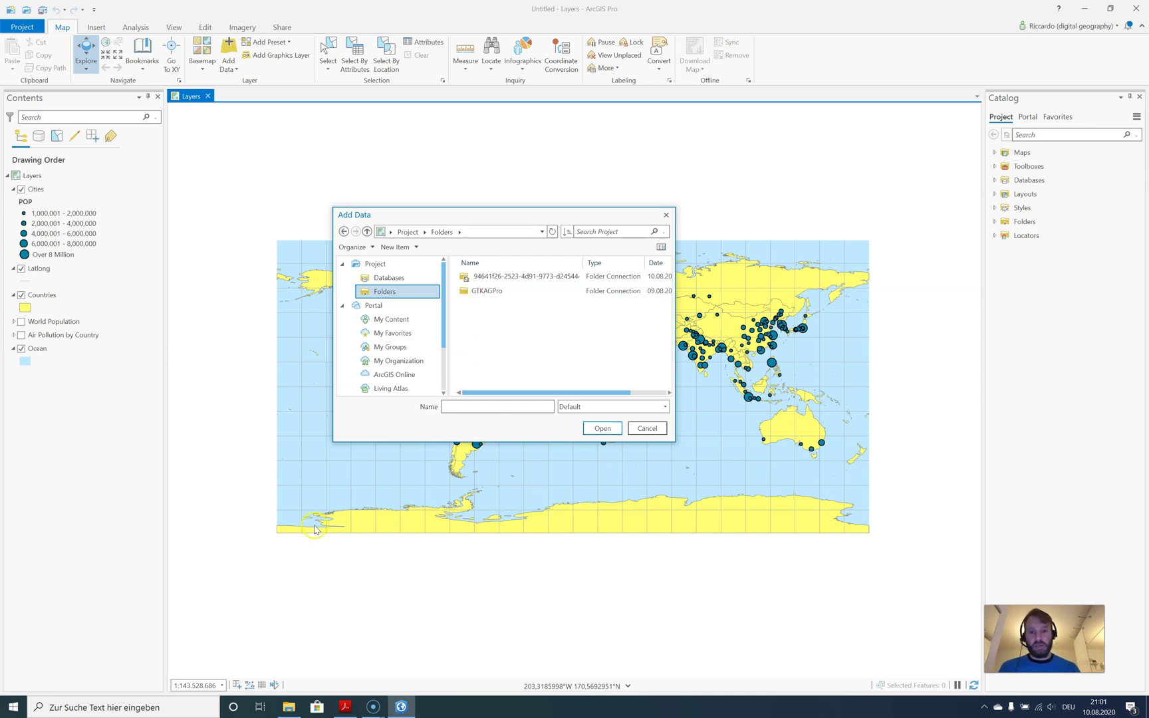
key("Escape")
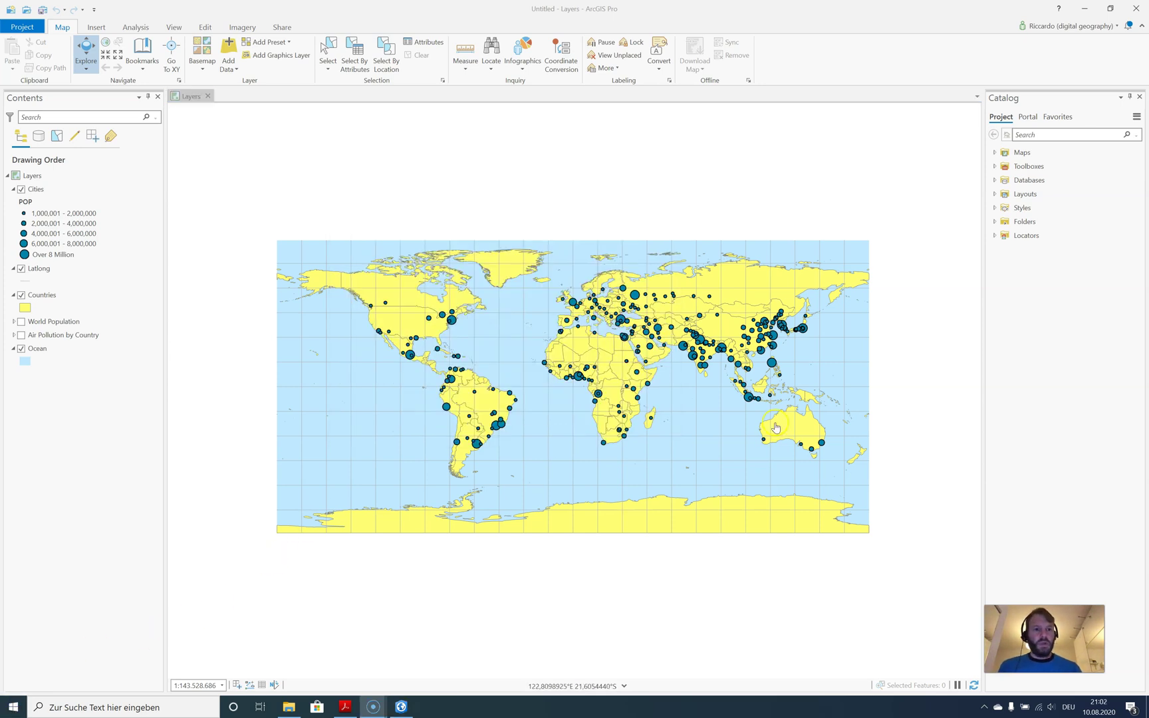
Step: Expand Folders > GTKAGPro > World in Catalog to show World.gdb and World_data.mxd
left_click(994, 222)
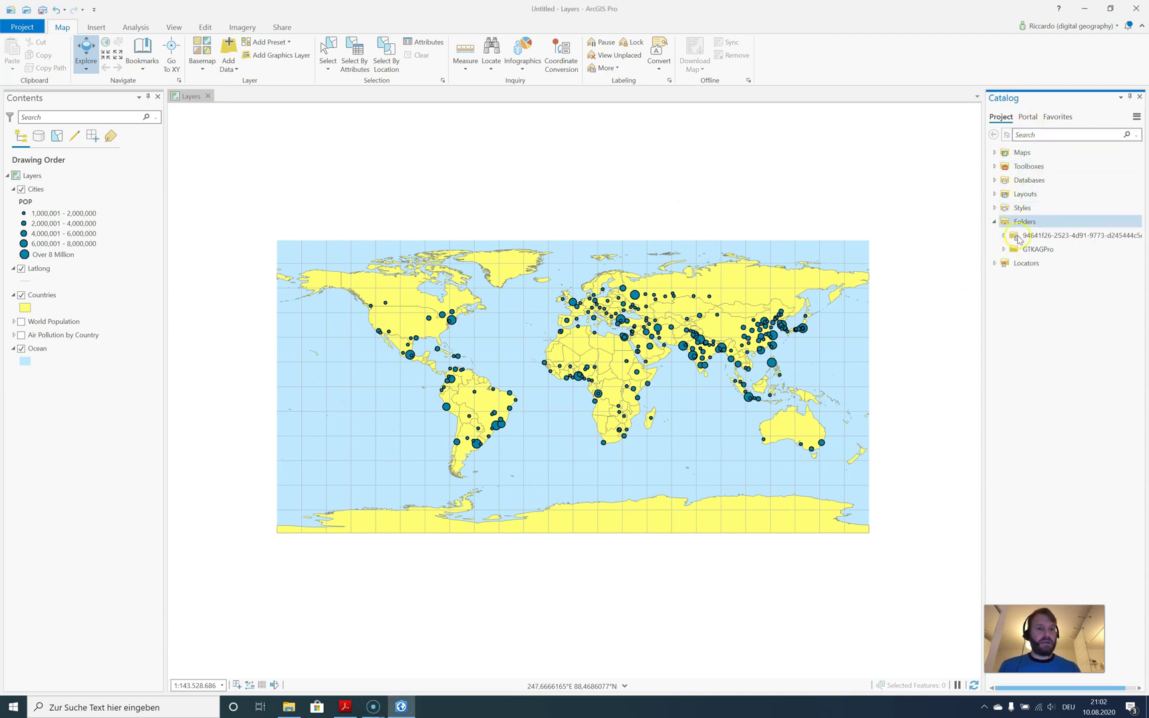
mouse_move(1057, 238)
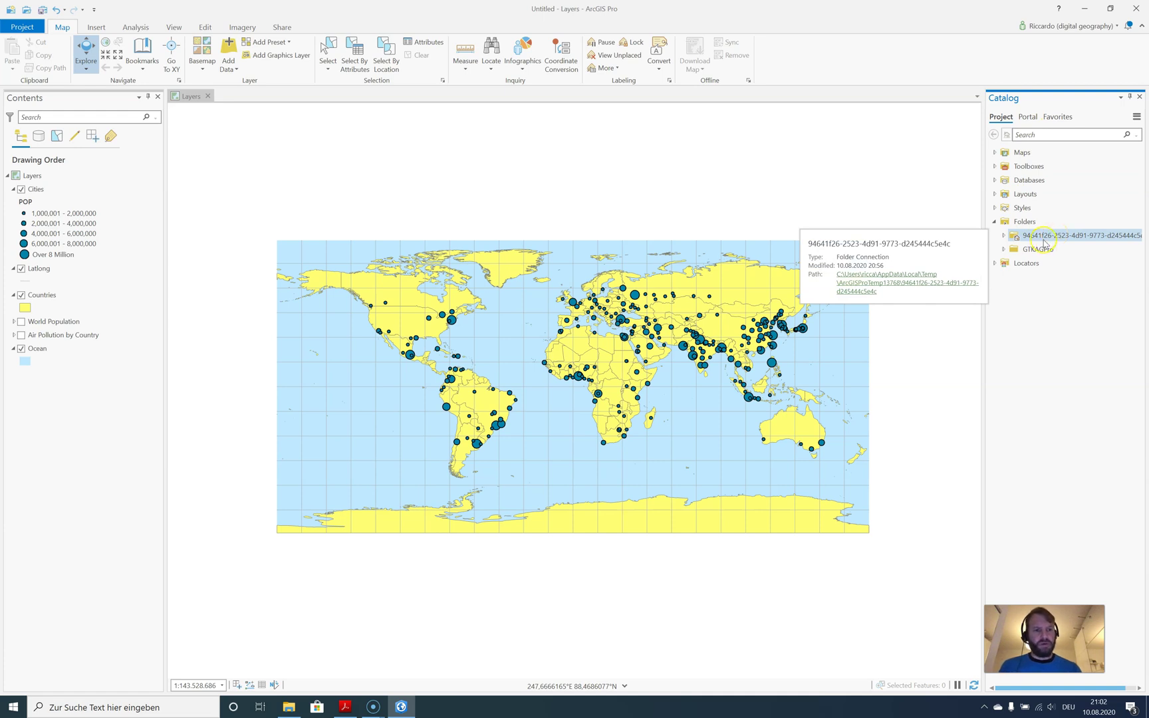
double_click(1043, 251)
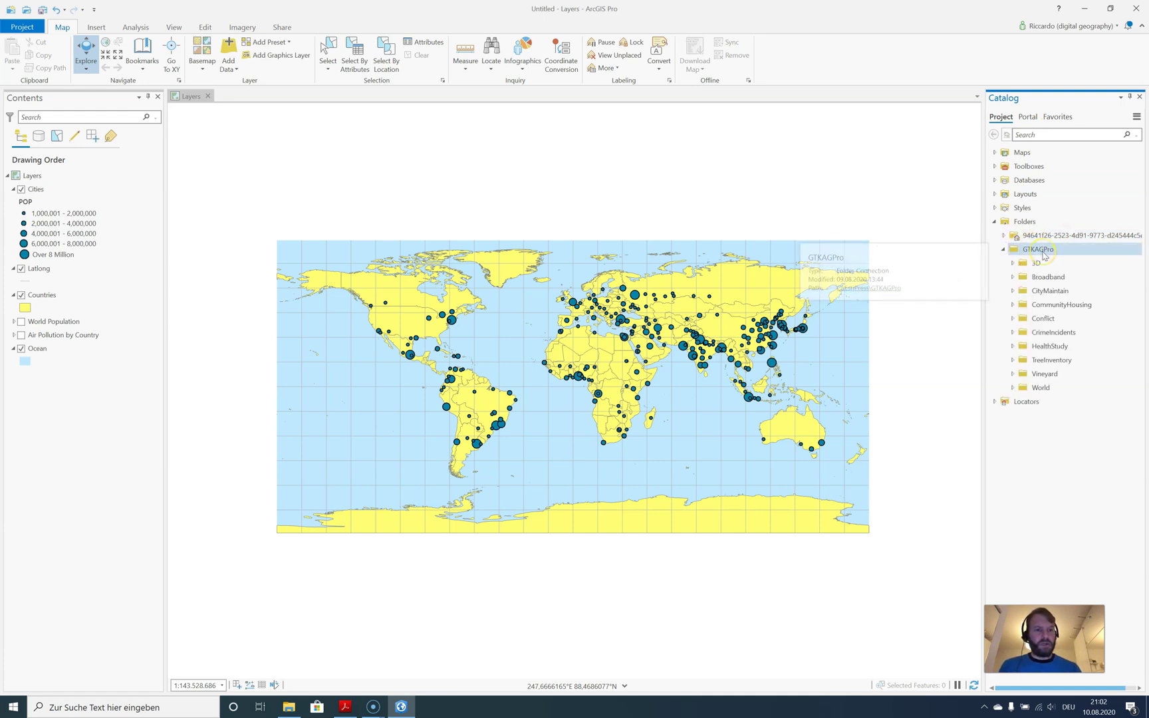
mouse_move(1044, 256)
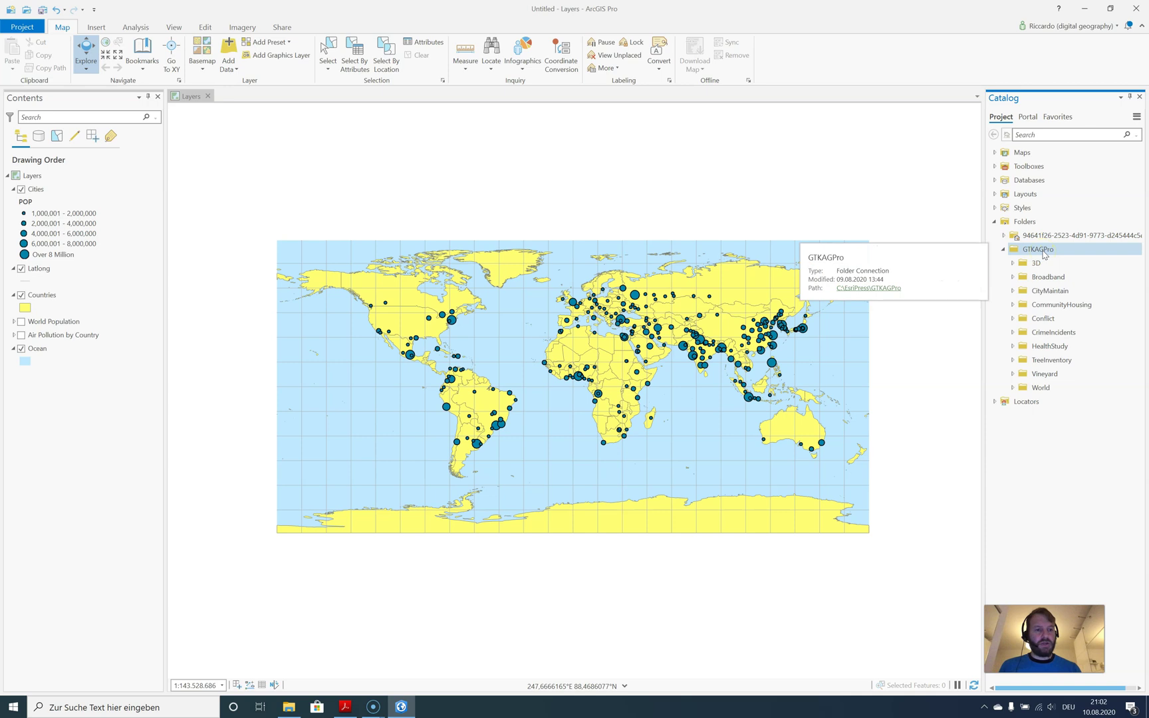
left_click(1014, 389)
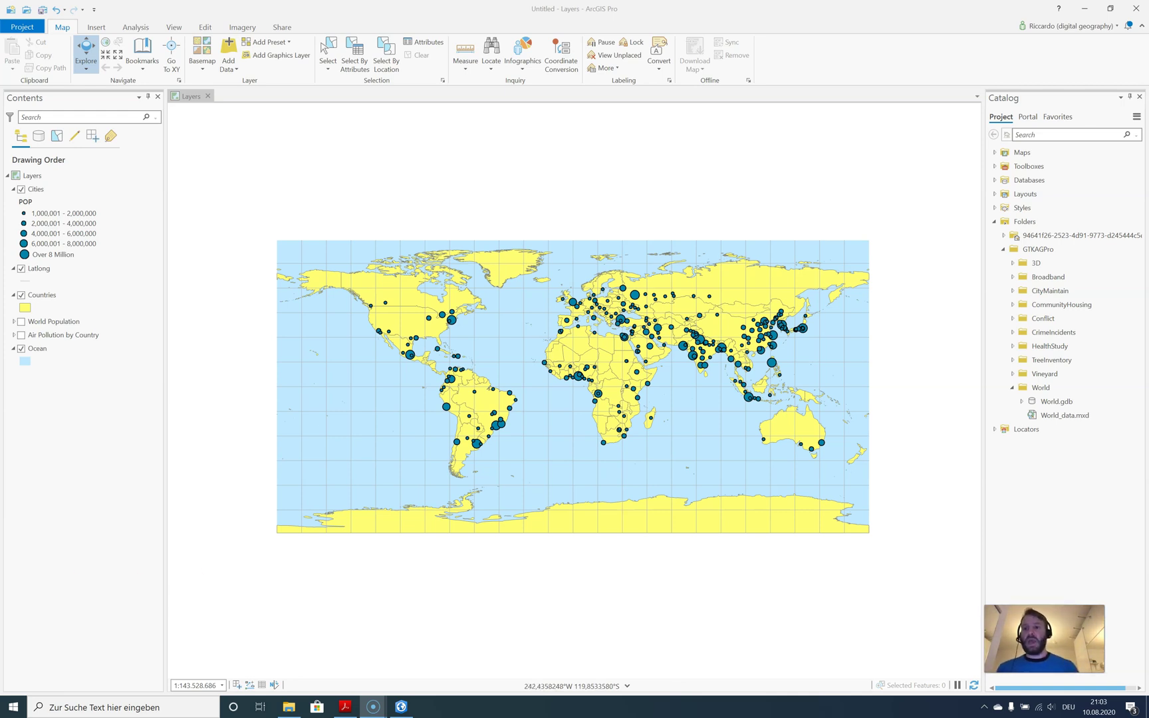
Step: Click through the Latlong, Cities, Countries, World Population and Air Pollution layers in Contents
left_click(49, 272)
left_click(41, 204)
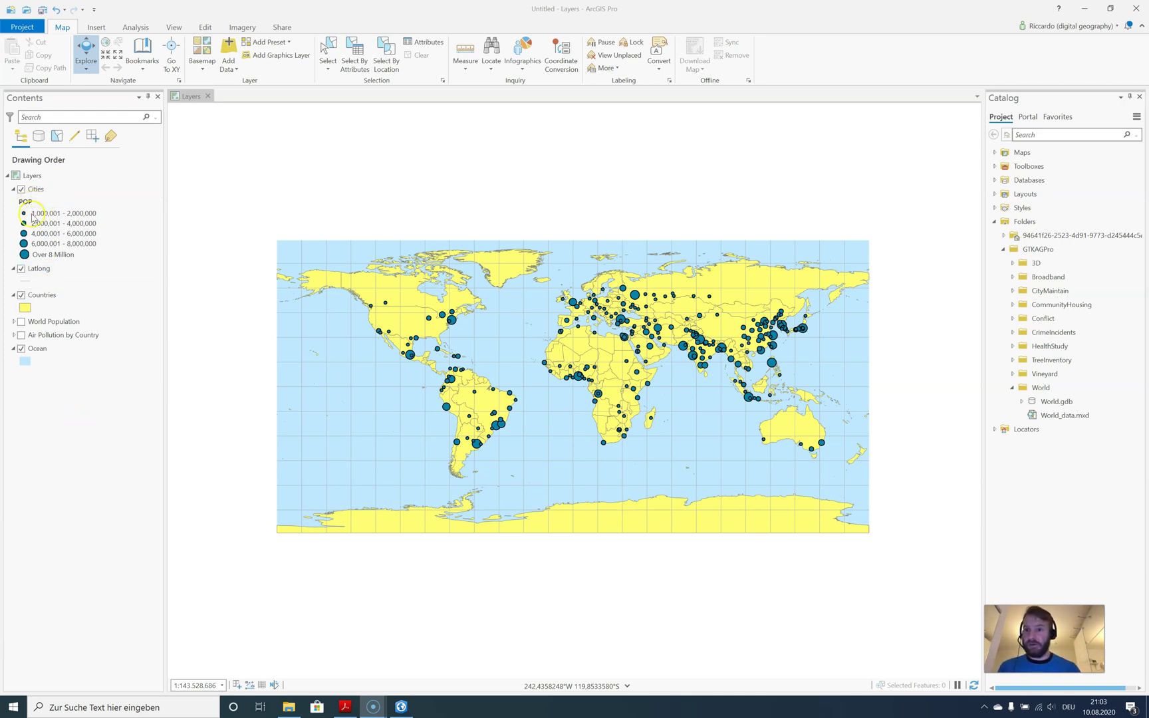
left_click(33, 270)
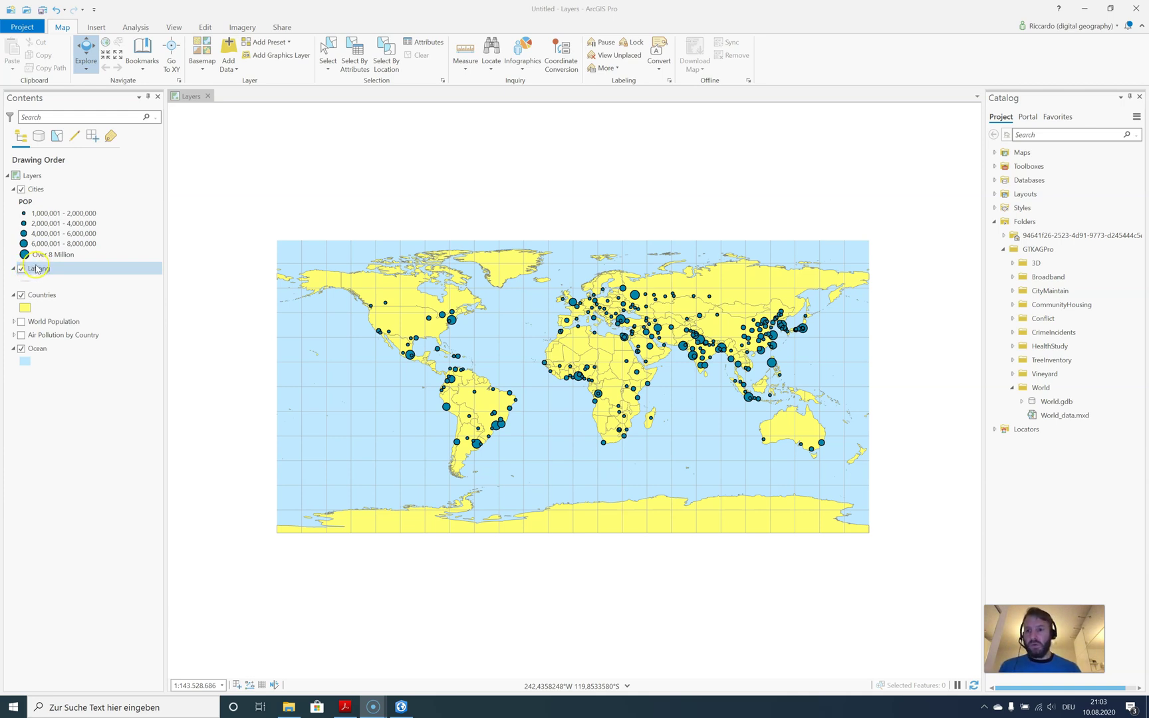
left_click(31, 299)
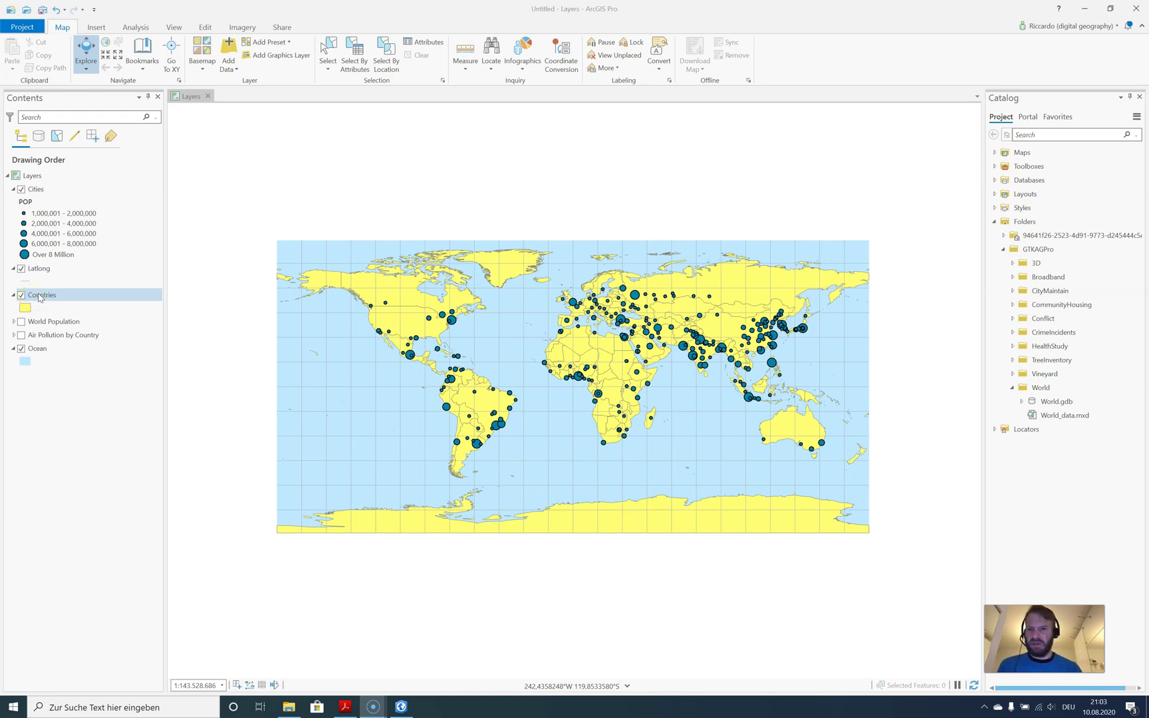
left_click(37, 322)
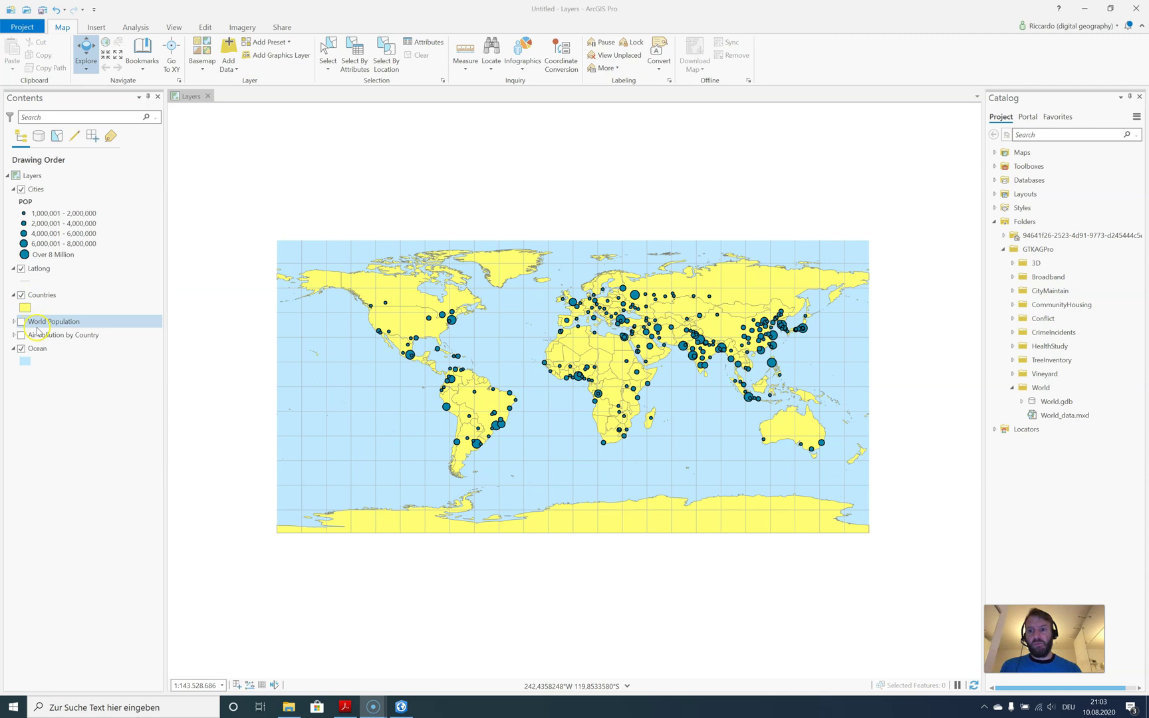
left_click(38, 336)
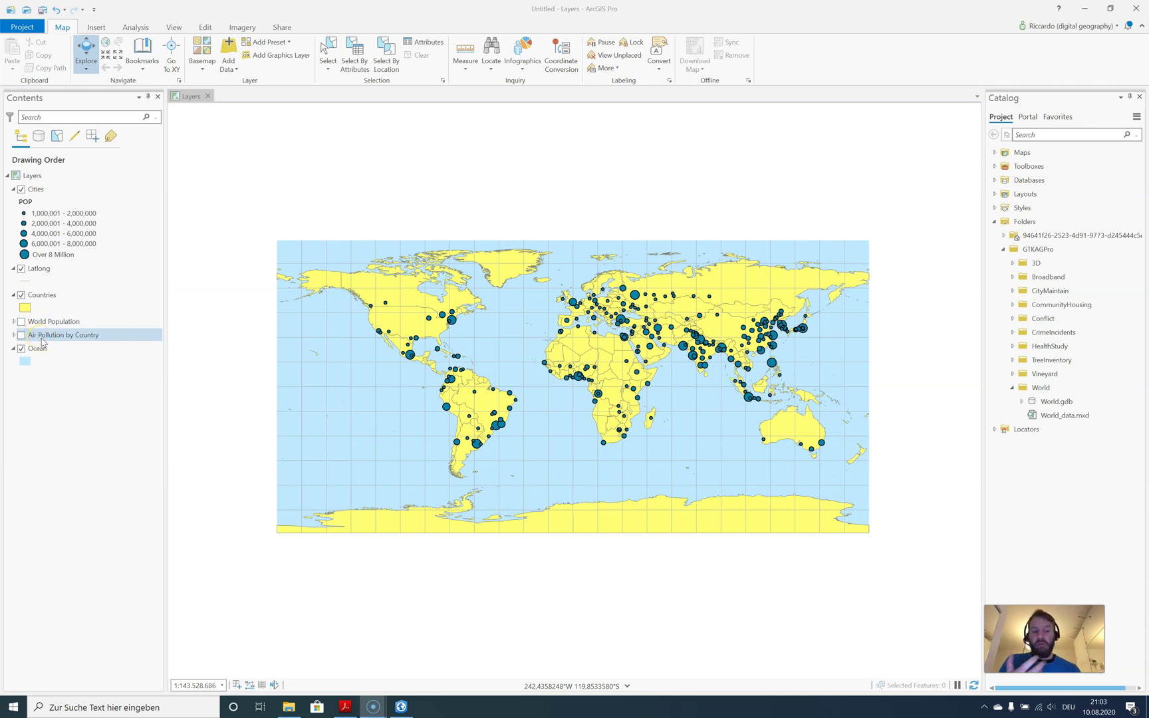
left_click(44, 326)
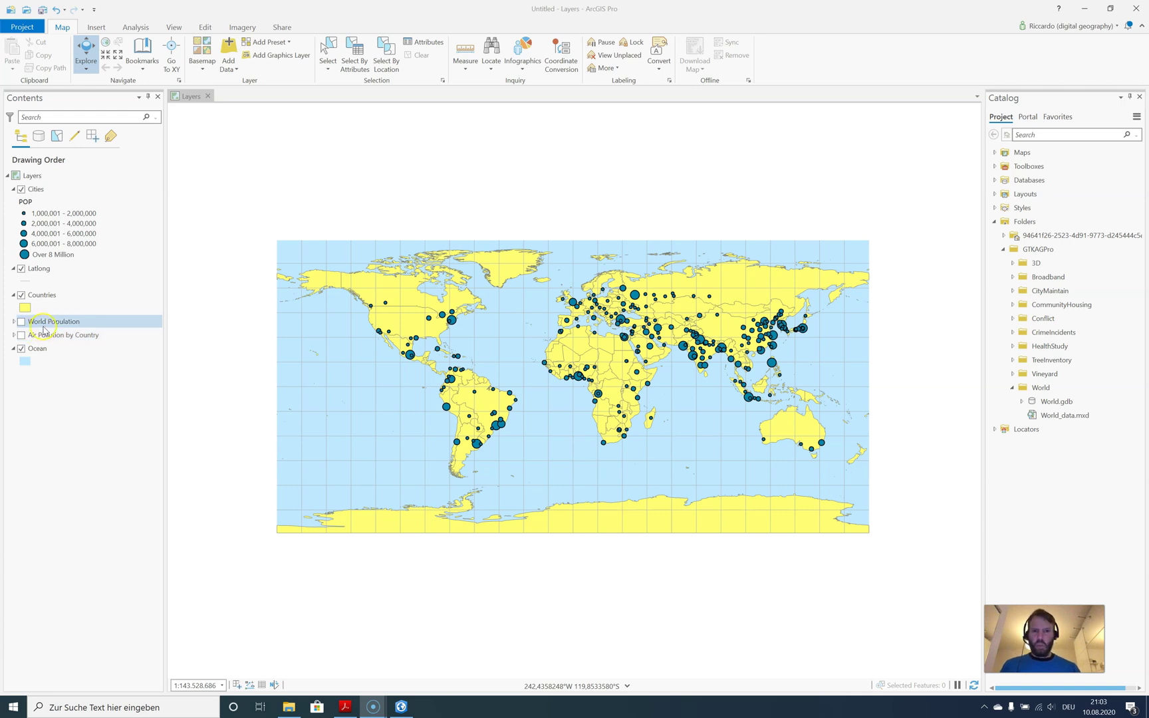
Step: Turn on Air Pollution by Country and hide the yellow Countries layer
left_click(44, 329, "ctrl")
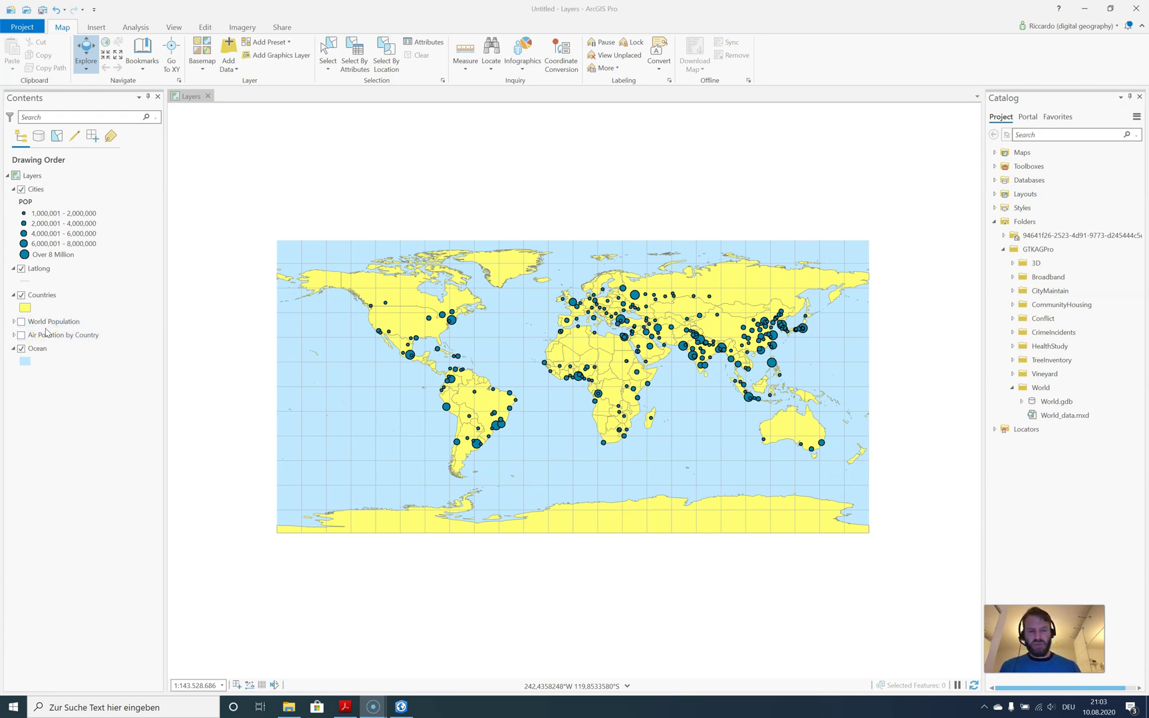
left_click(46, 334)
left_click(21, 335)
left_click(32, 359)
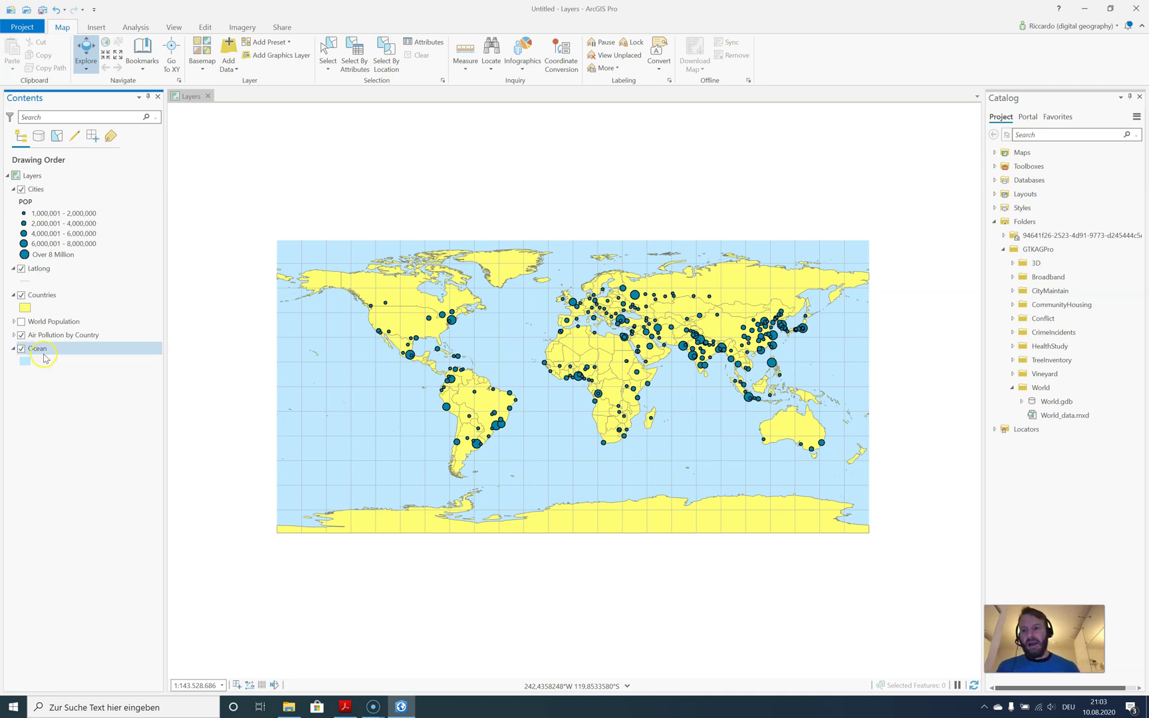
left_click(22, 295)
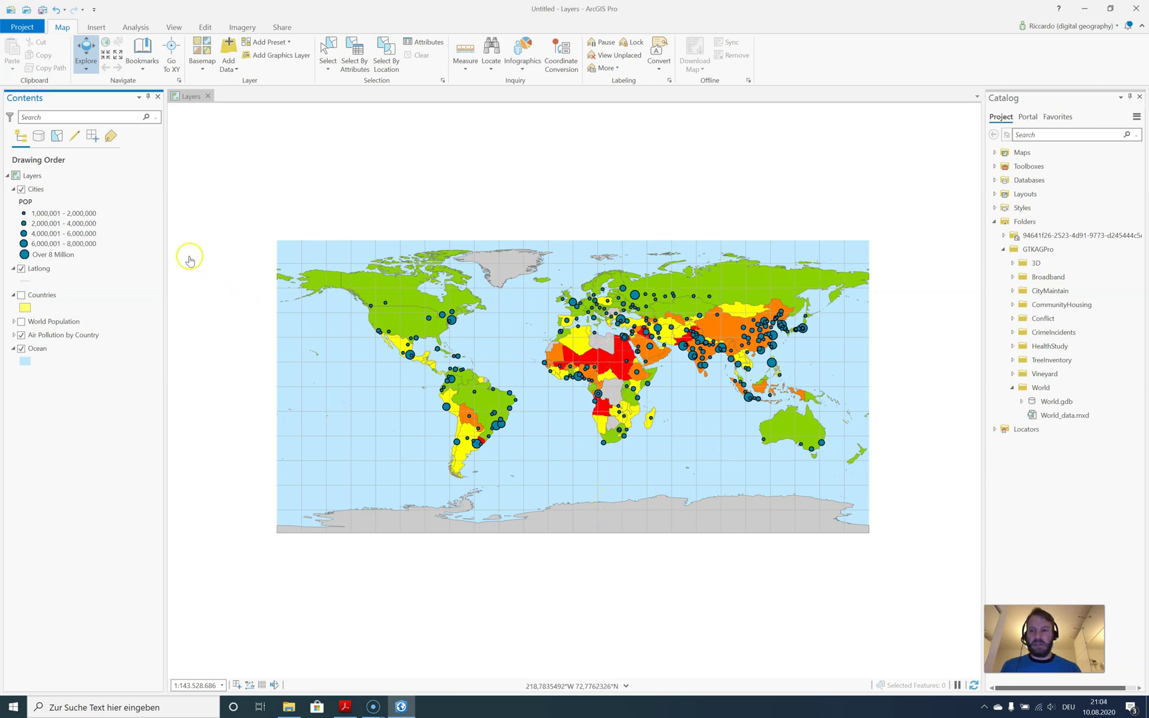
Step: Hide the Cities points and move Latlong below Air Pollution by Country
left_click(49, 191)
left_click(22, 189)
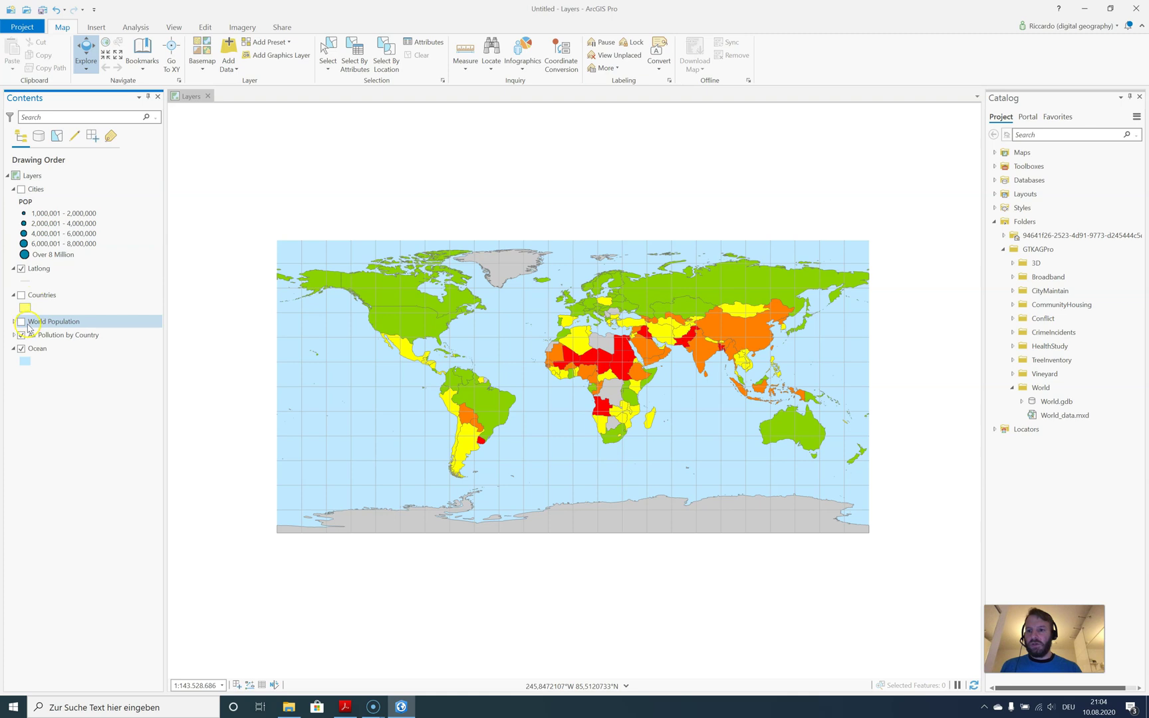
left_click(44, 269)
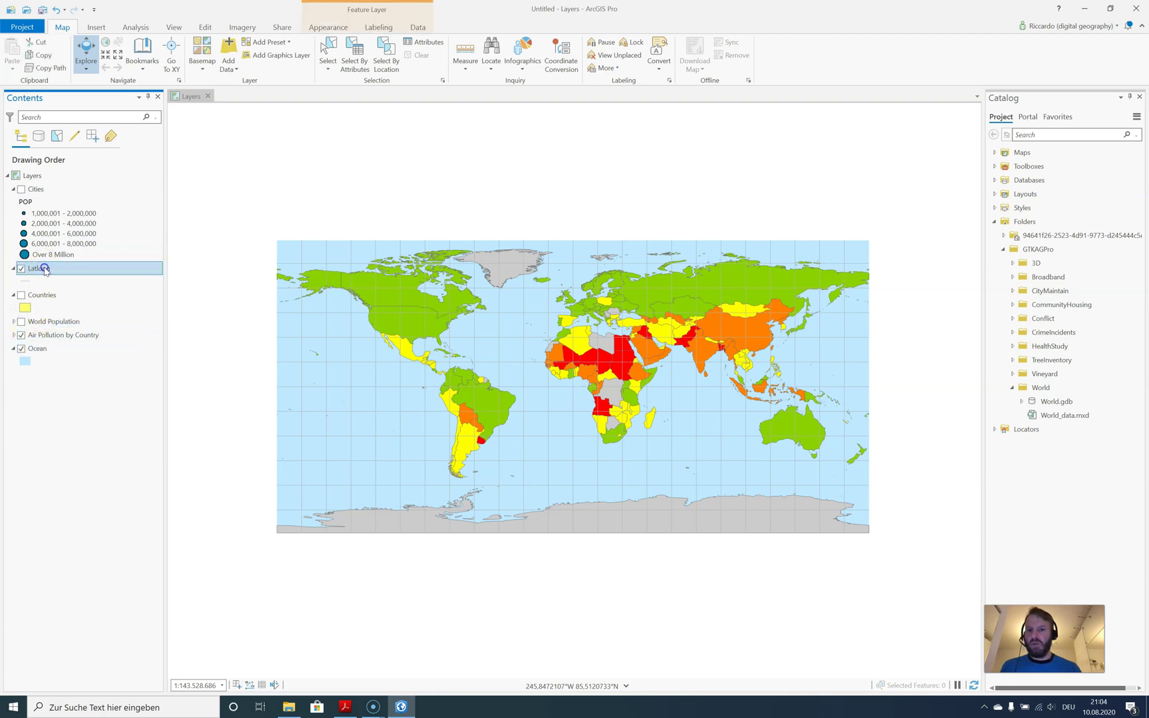
left_click_drag(57, 278, 57, 344)
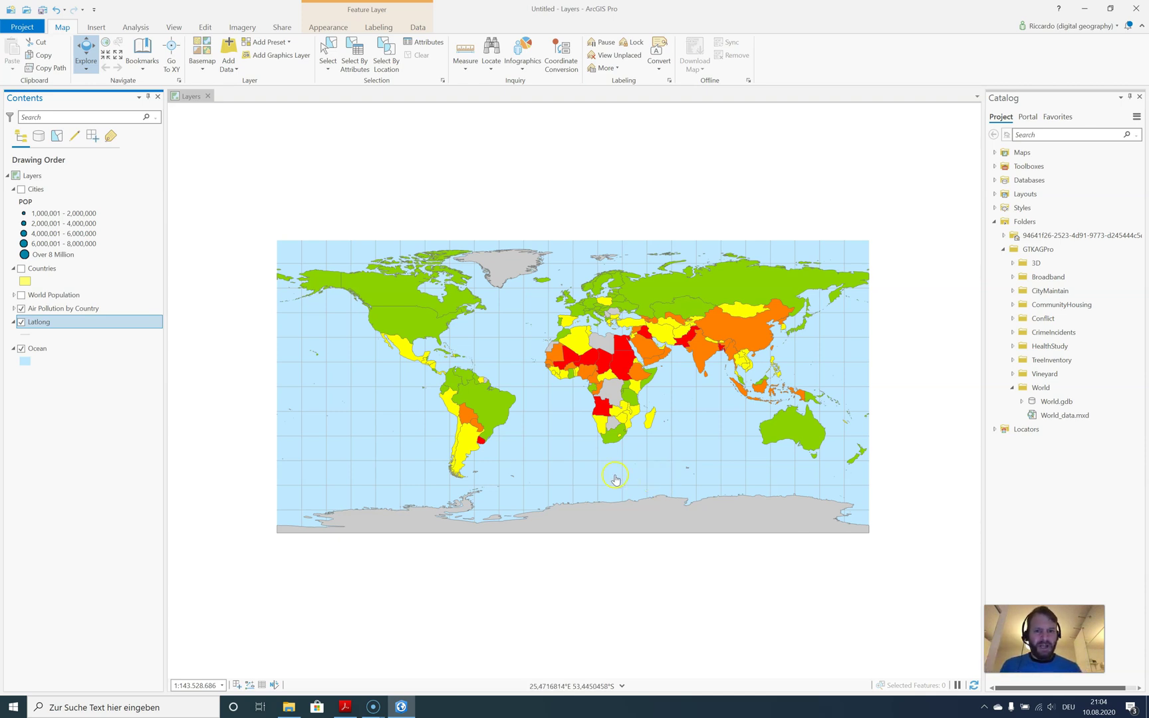
left_click(71, 346)
Step: Expand the Air Pollution by Country legend to show its urban PM concentration classes
left_click(14, 309)
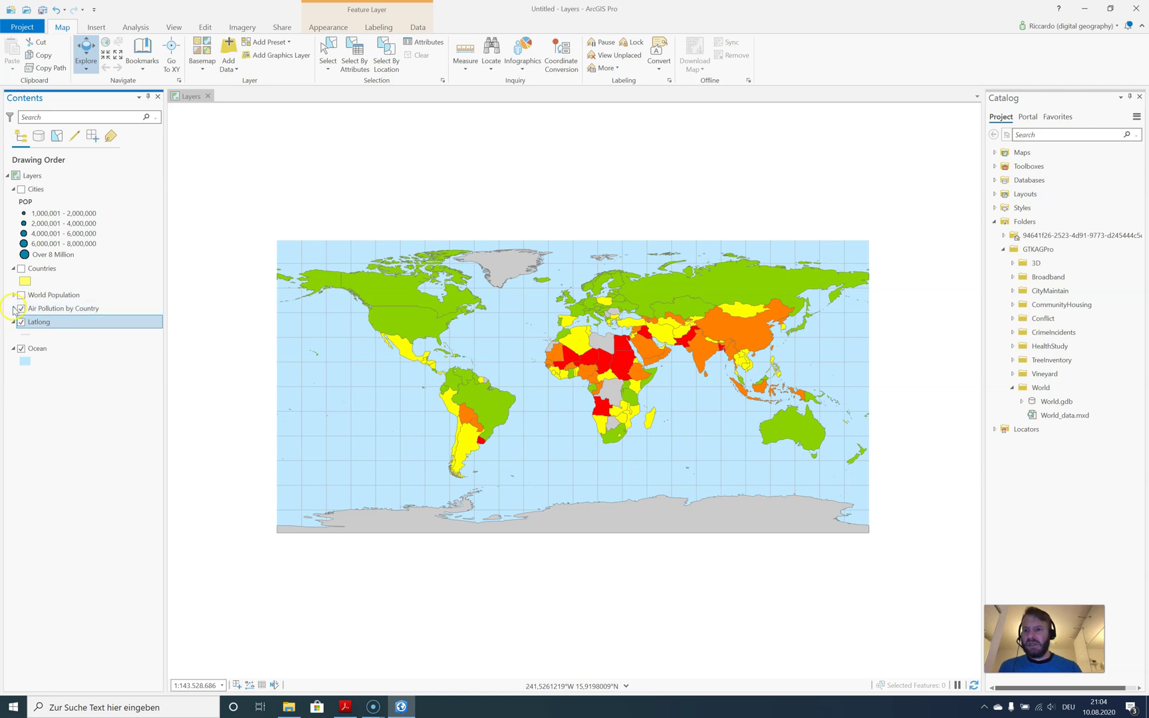
left_click(14, 308)
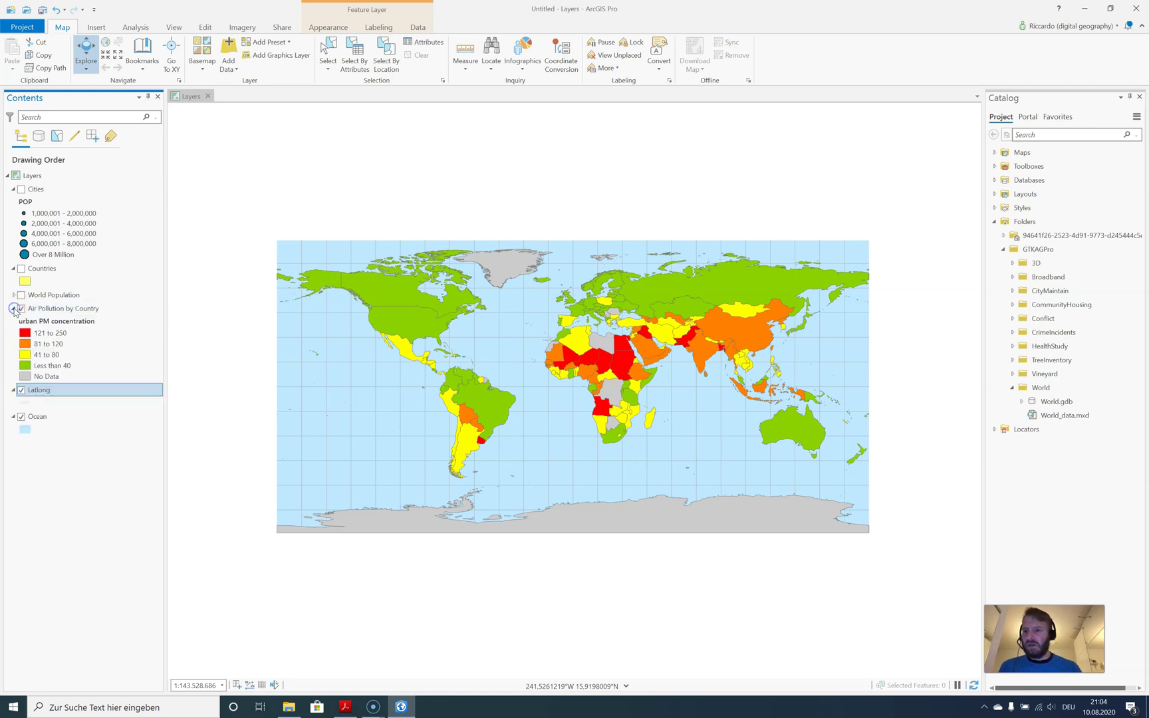
left_click(37, 337)
left_click(50, 326)
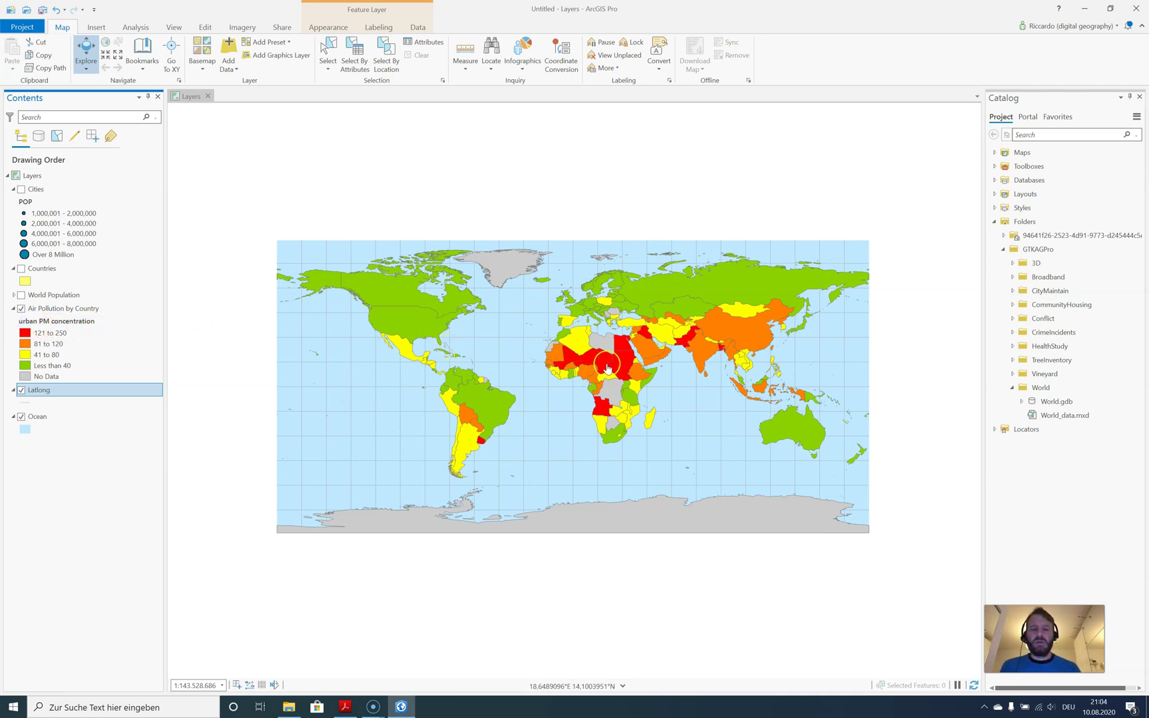
left_click(577, 359)
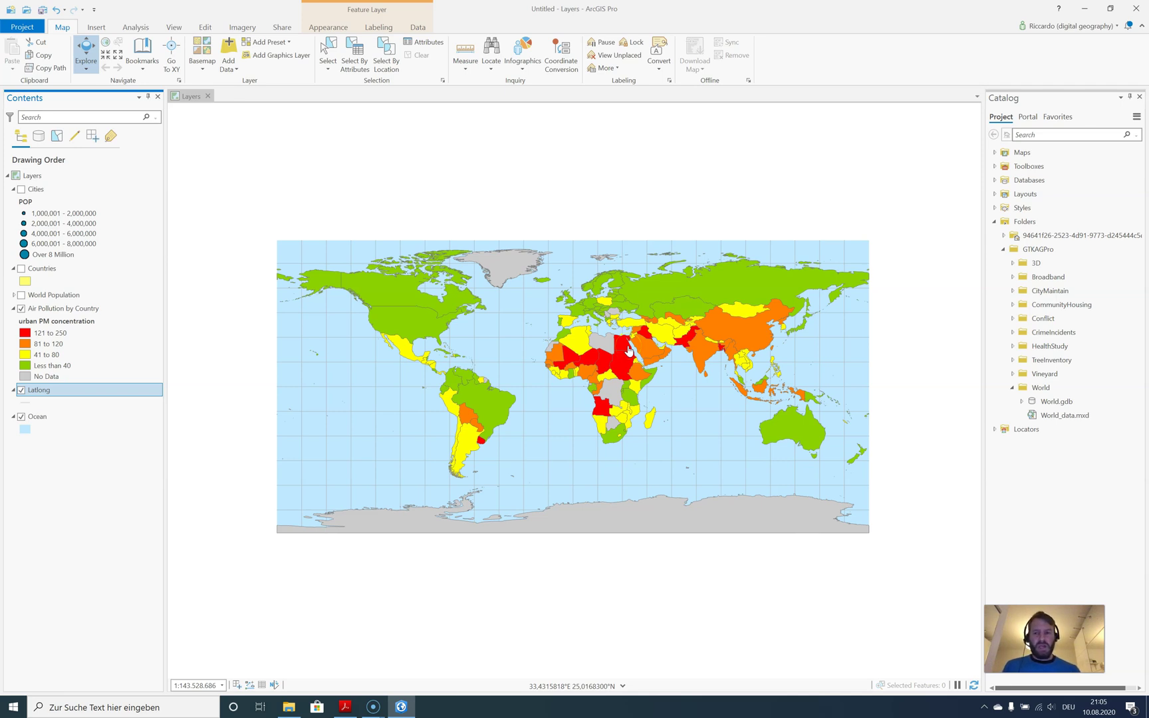
Step: Turn off Air Pollution by Country, expand and turn on World Population, and show Cities
left_click(21, 308)
left_click(14, 295)
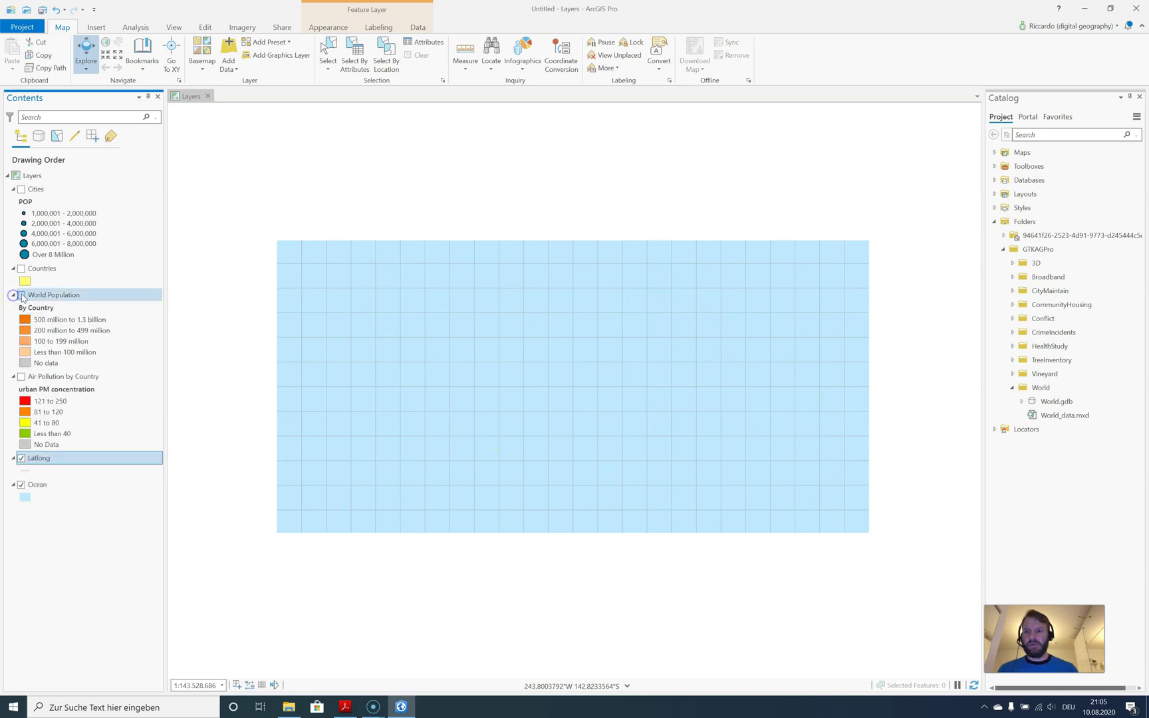
left_click(20, 295)
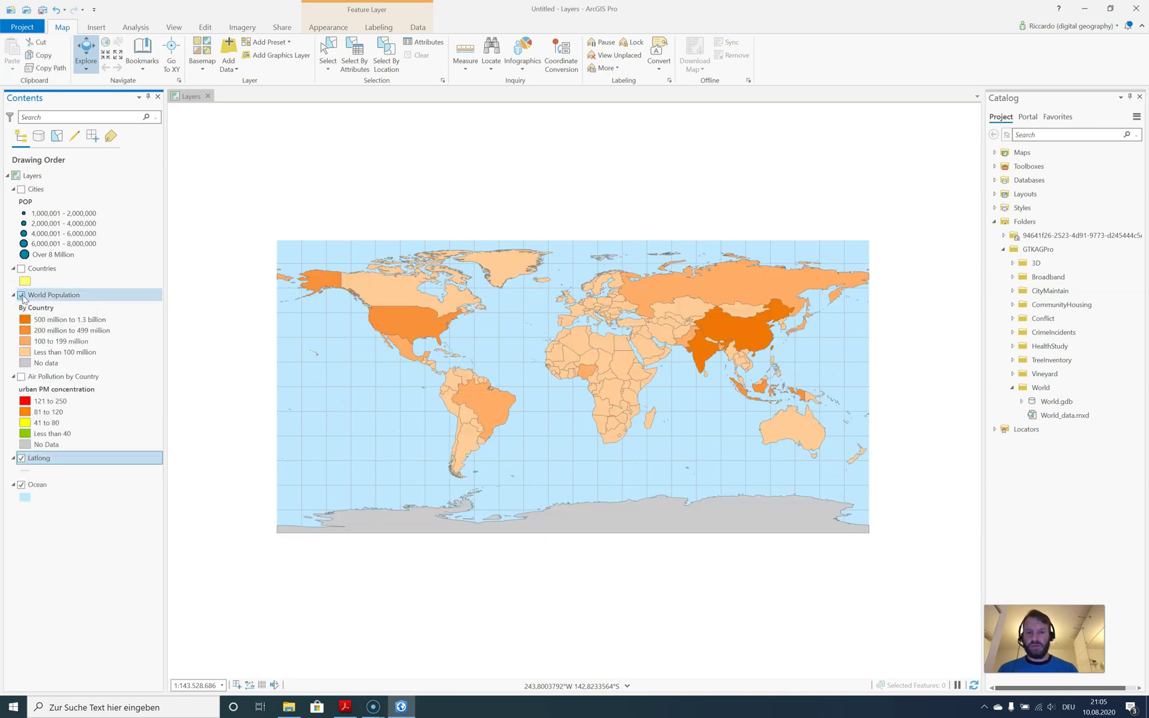
left_click(21, 189)
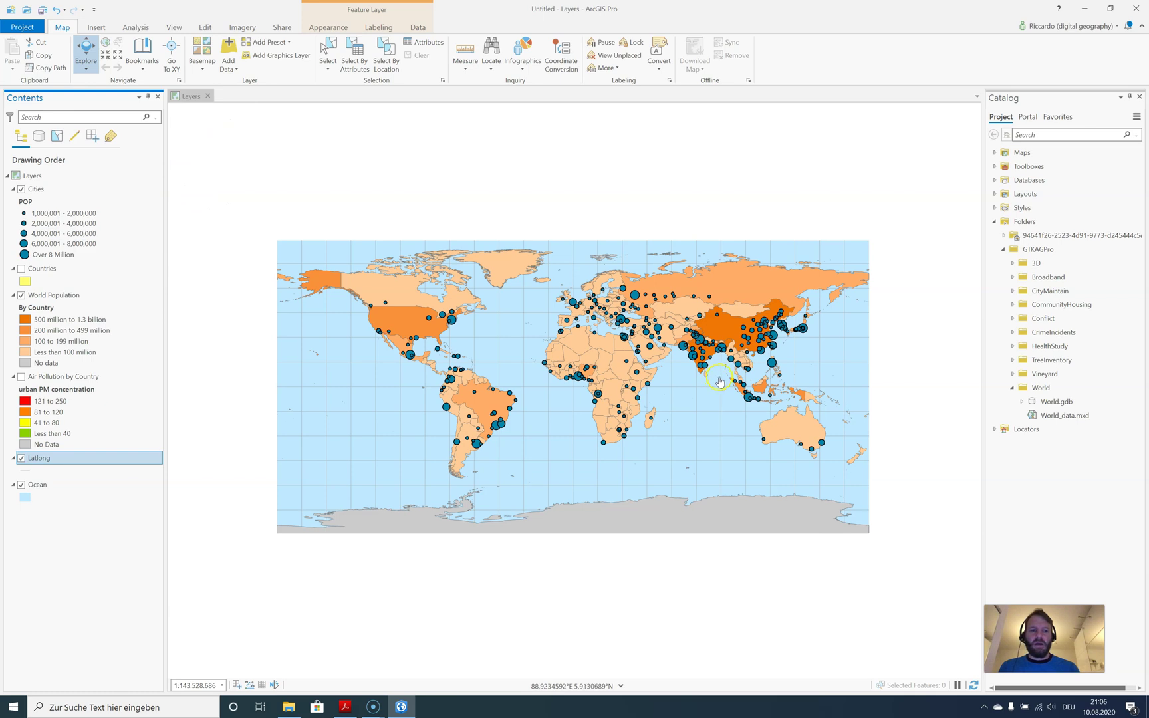
Step: Pan and zoom the map to East Asia and open the pop-up for Xi'an
left_click_drag(784, 370, 488, 325)
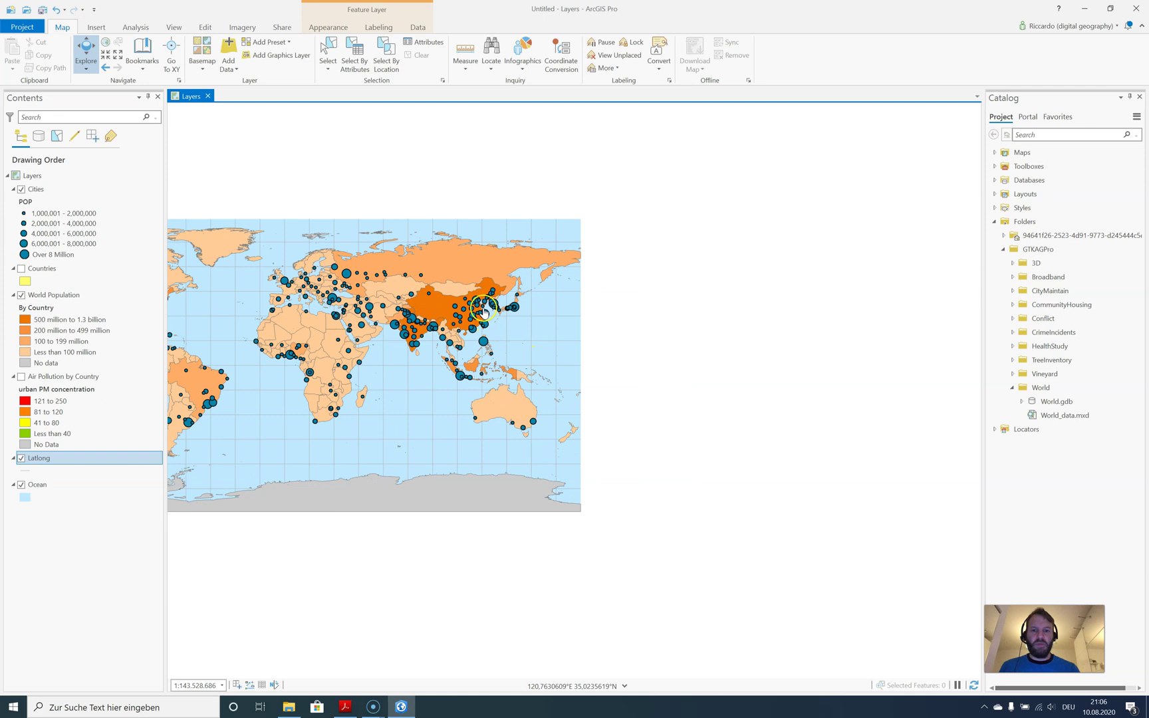
scroll(485, 314, "down", 2)
scroll(485, 314, "up", 8)
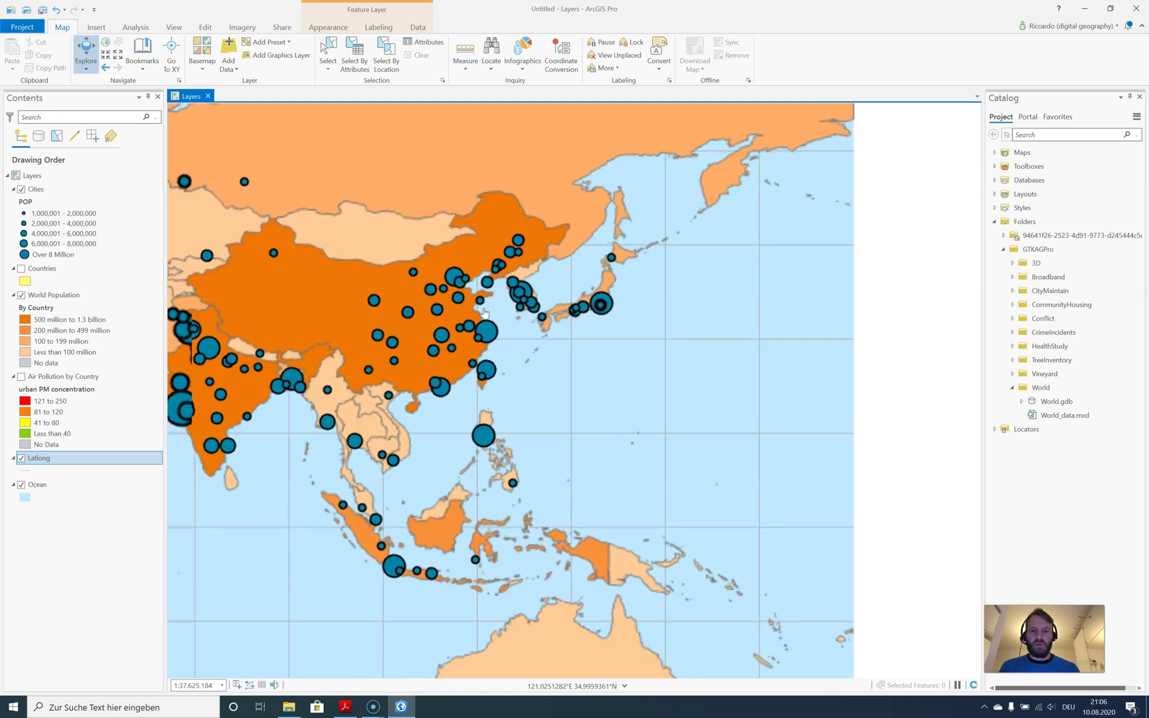
left_click_drag(454, 331, 608, 423)
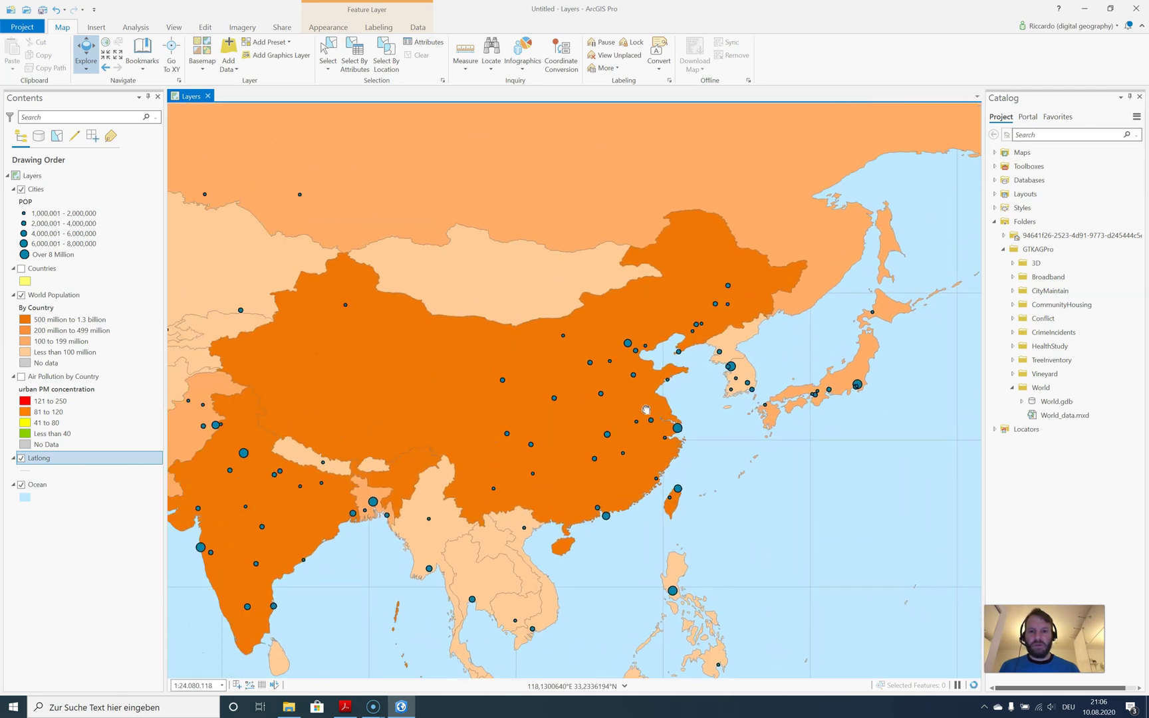
left_click(558, 401)
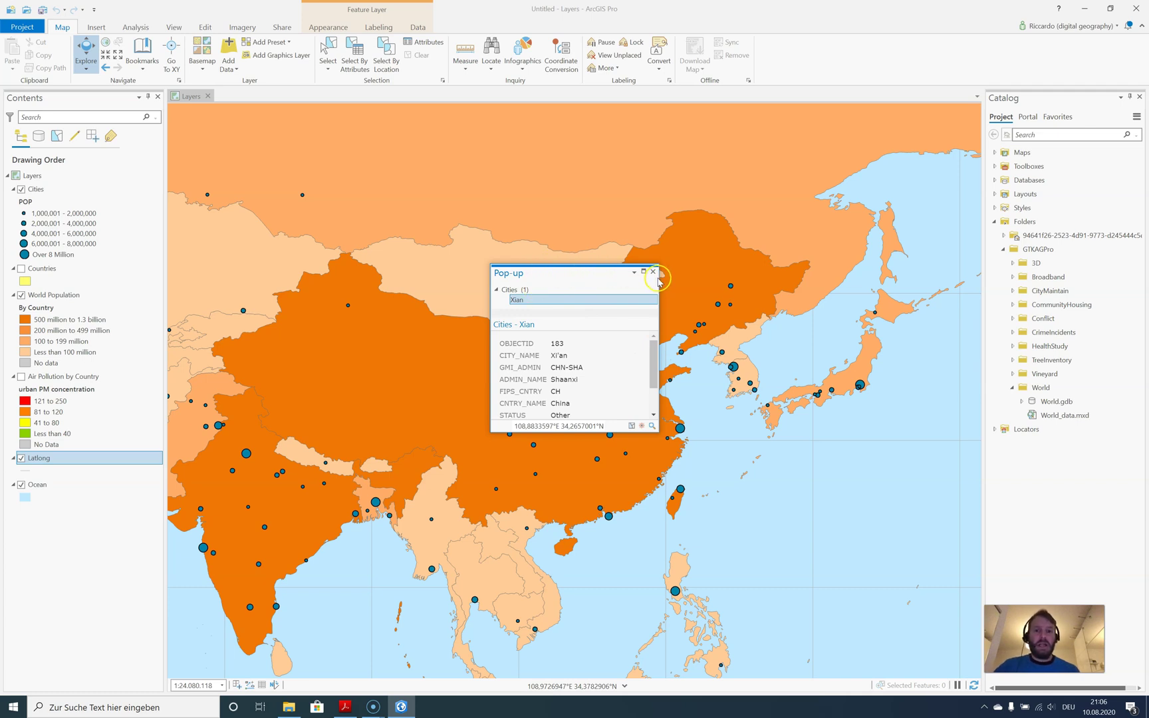
Step: Read the Xi'an city attributes, then view and close the China pop-up
left_click(513, 289)
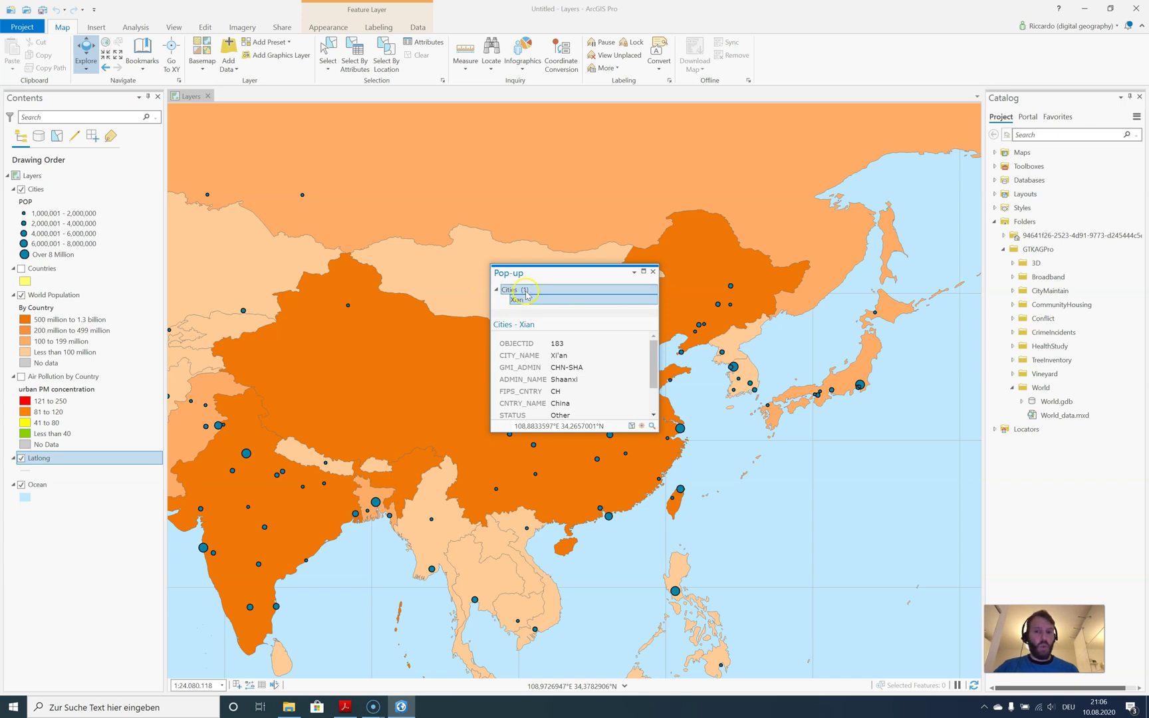
left_click(525, 302)
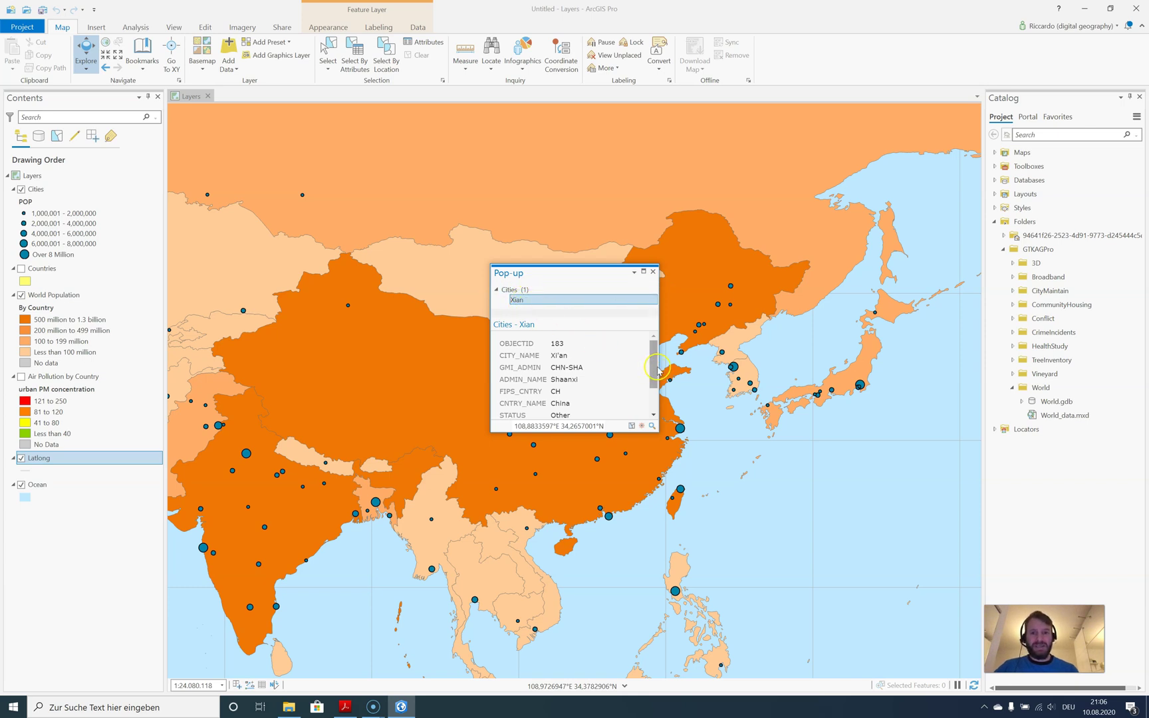
left_click_drag(652, 366, 649, 399)
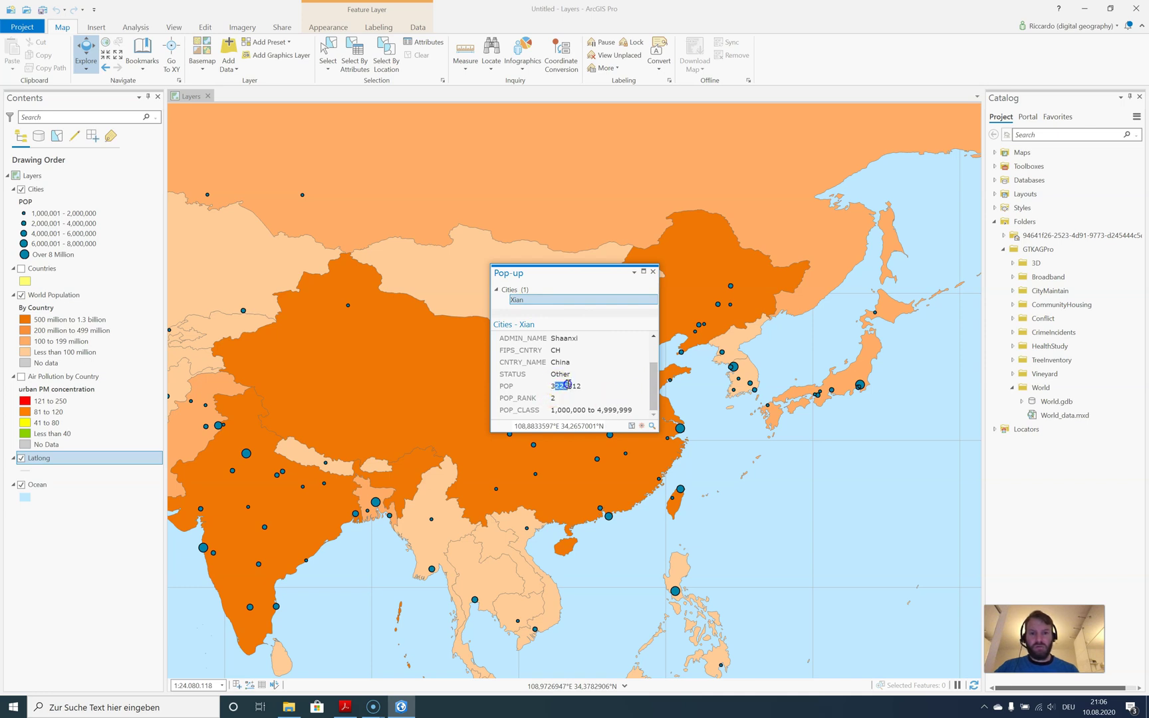
left_click(653, 272)
left_click(570, 360)
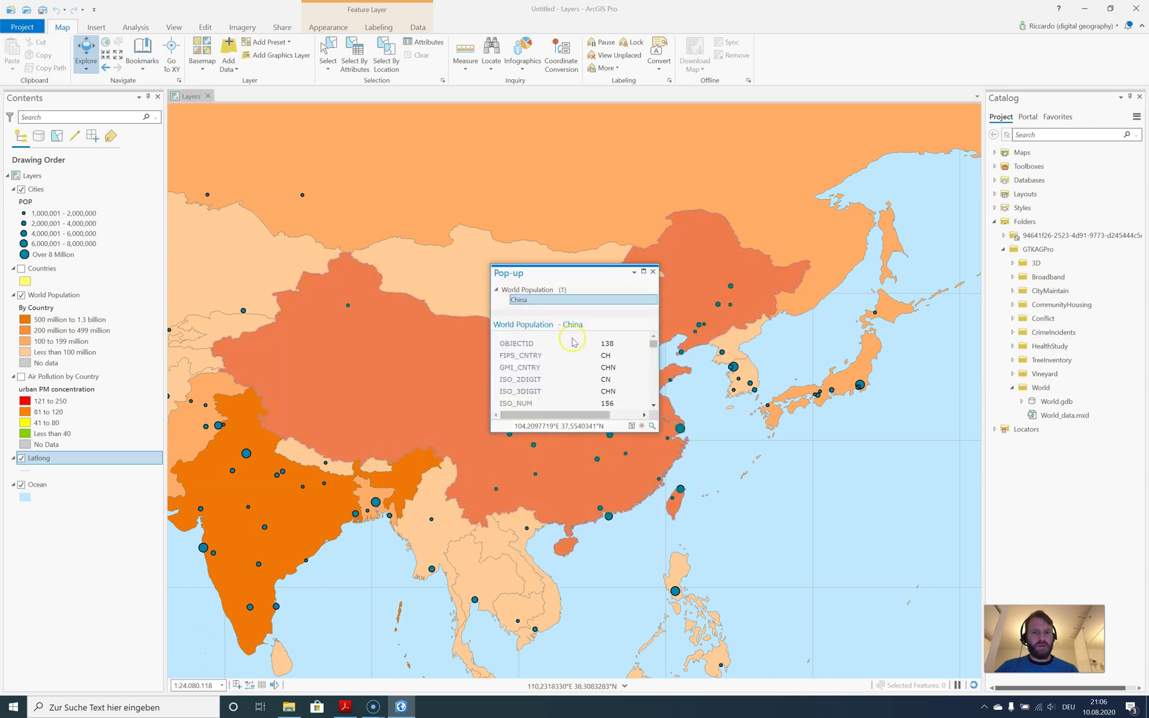
left_click(653, 271)
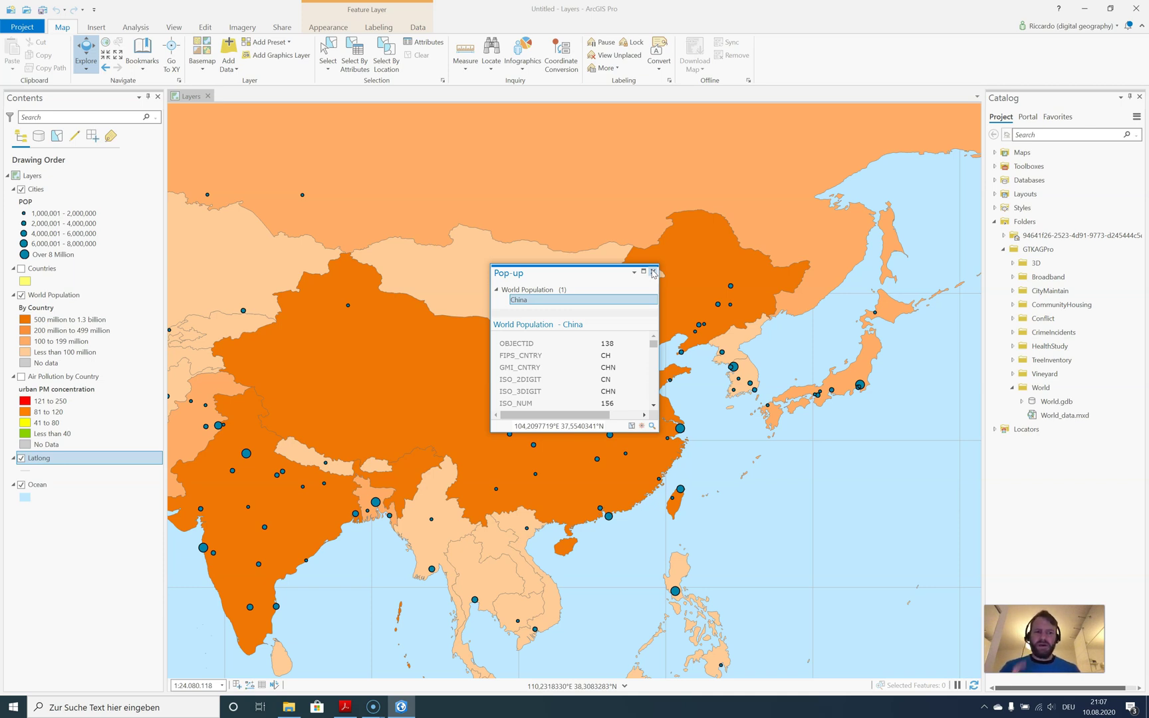
left_click(652, 271)
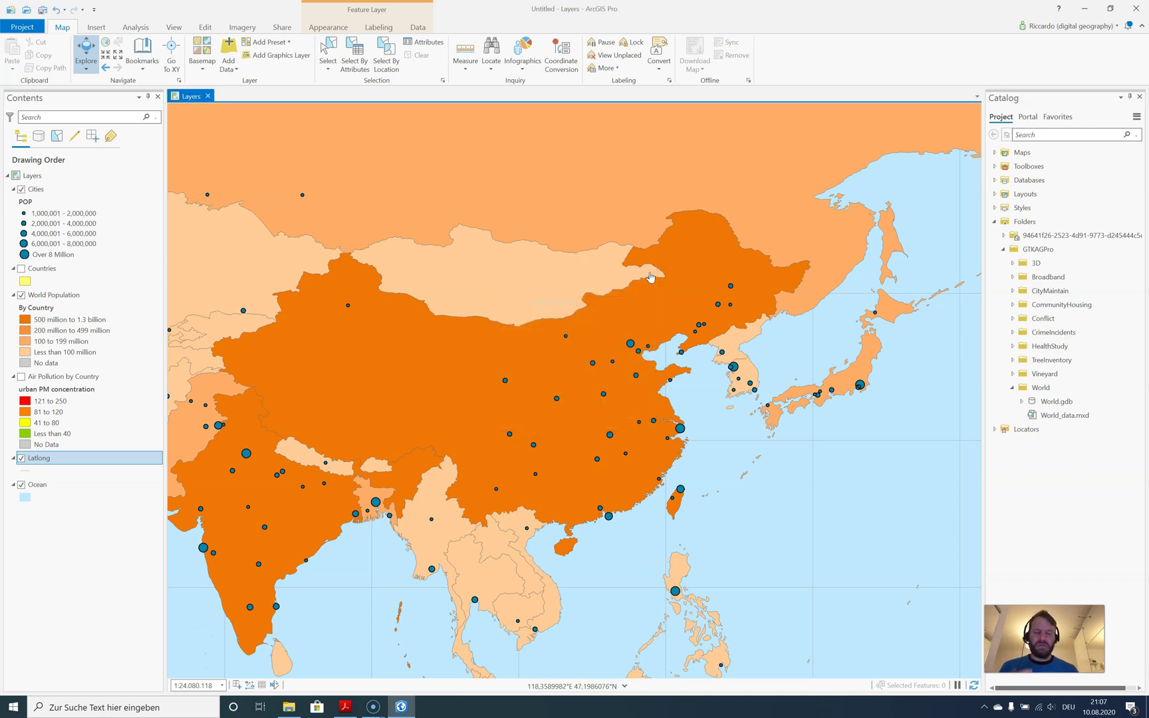
Step: Check and close the pop-ups for Lanzhou, Novosibirsk and Russia
left_click(506, 382)
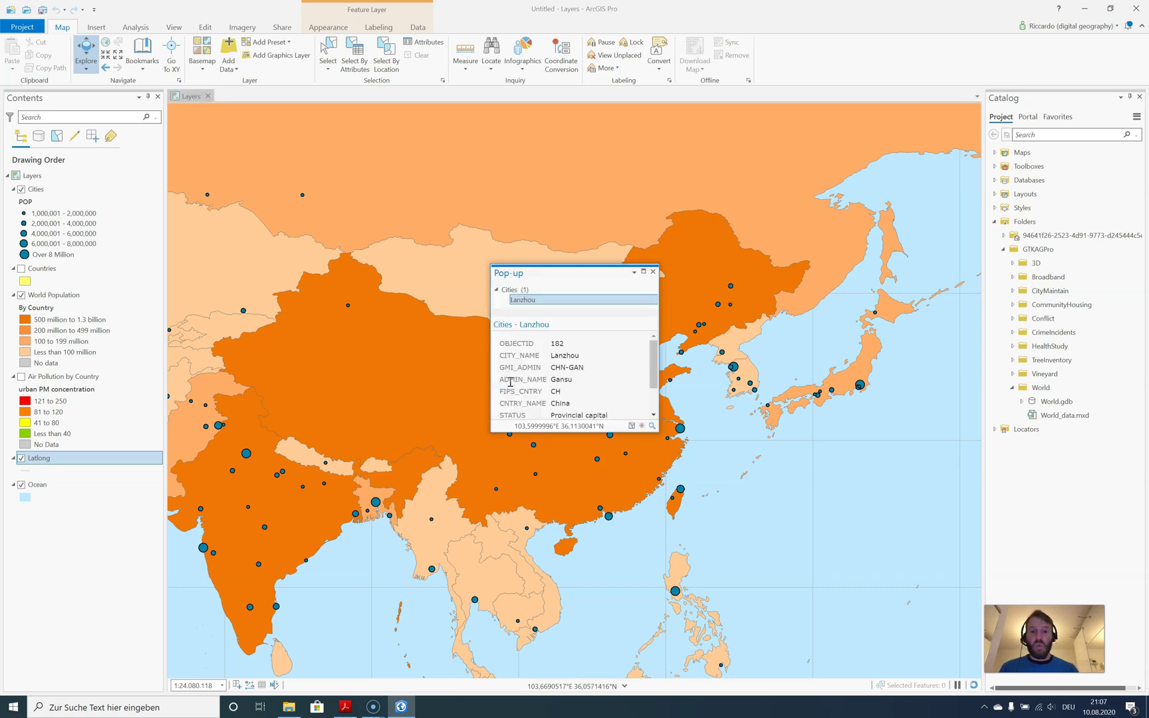
left_click(652, 272)
left_click(302, 196)
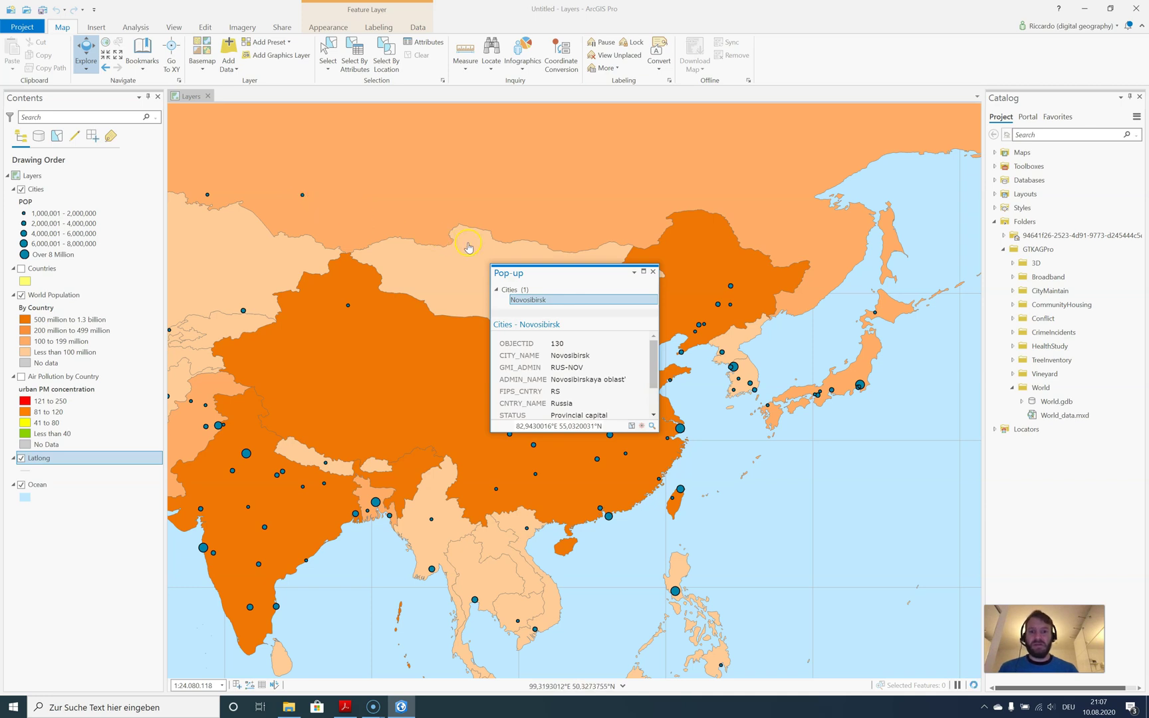
left_click(652, 272)
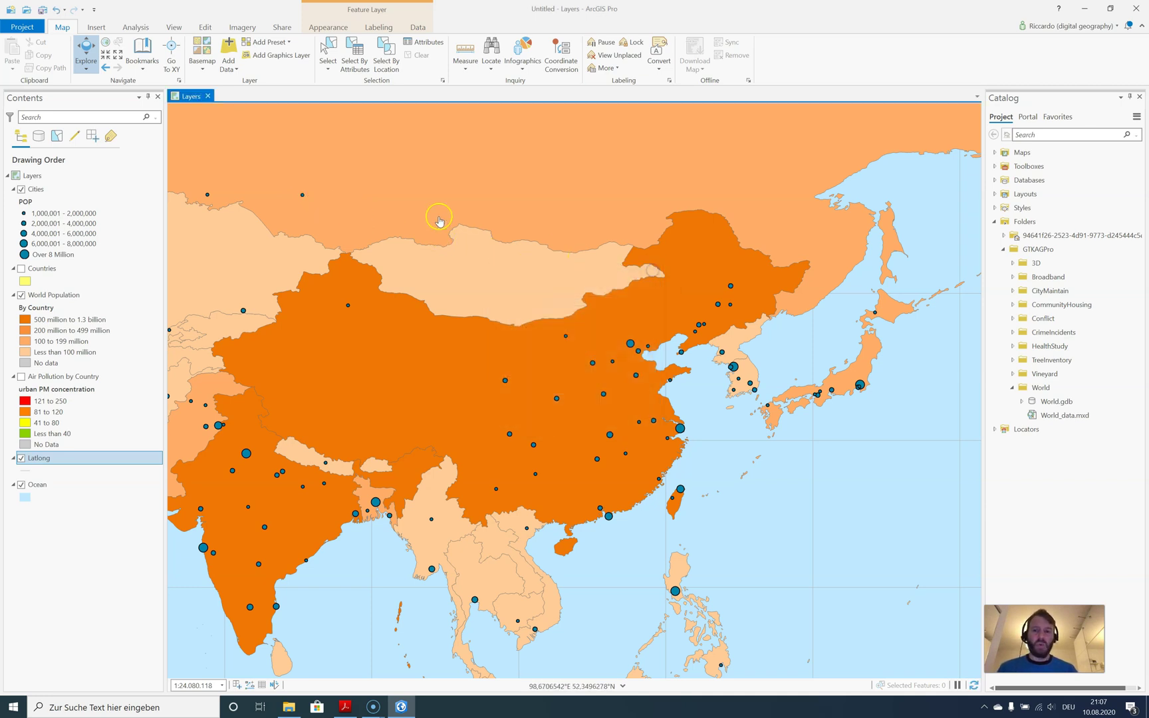
left_click(306, 198)
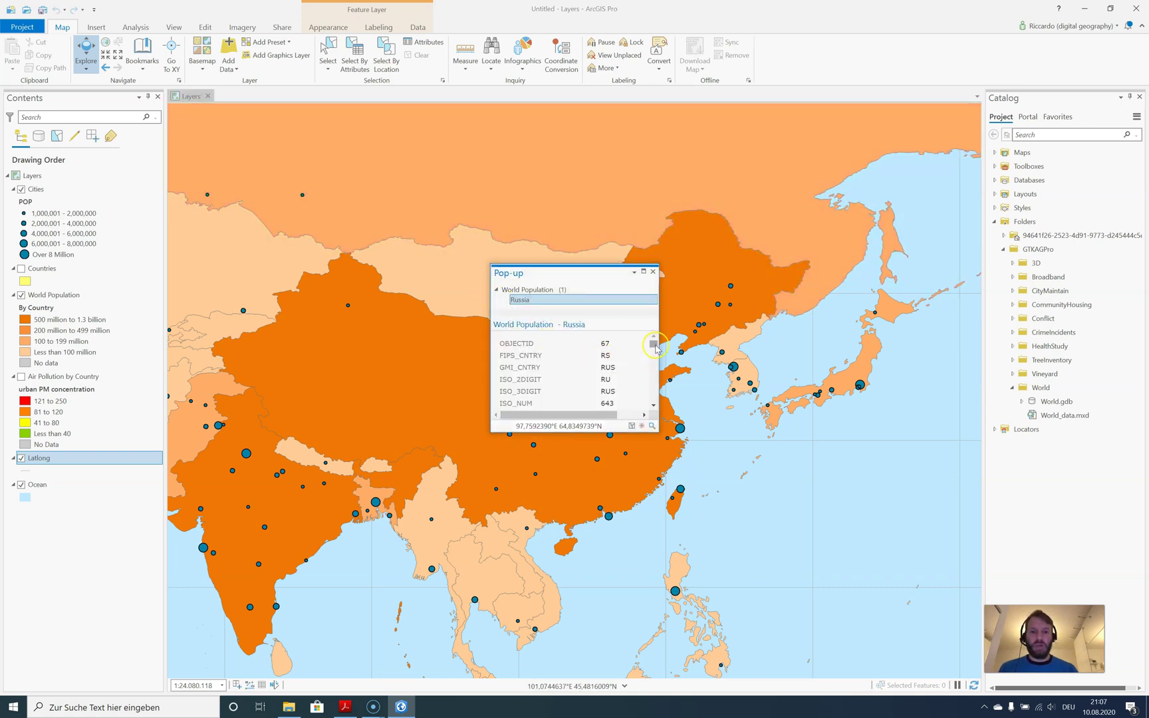
left_click(654, 341)
left_click_drag(655, 393, 654, 401)
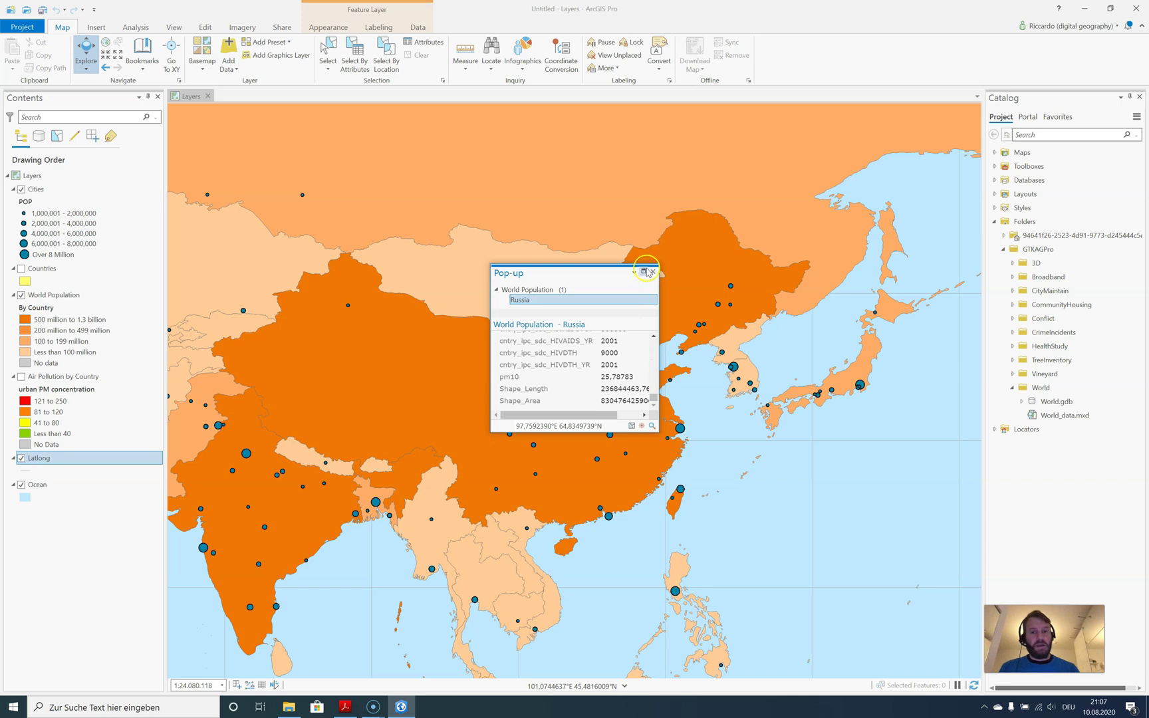
left_click(652, 272)
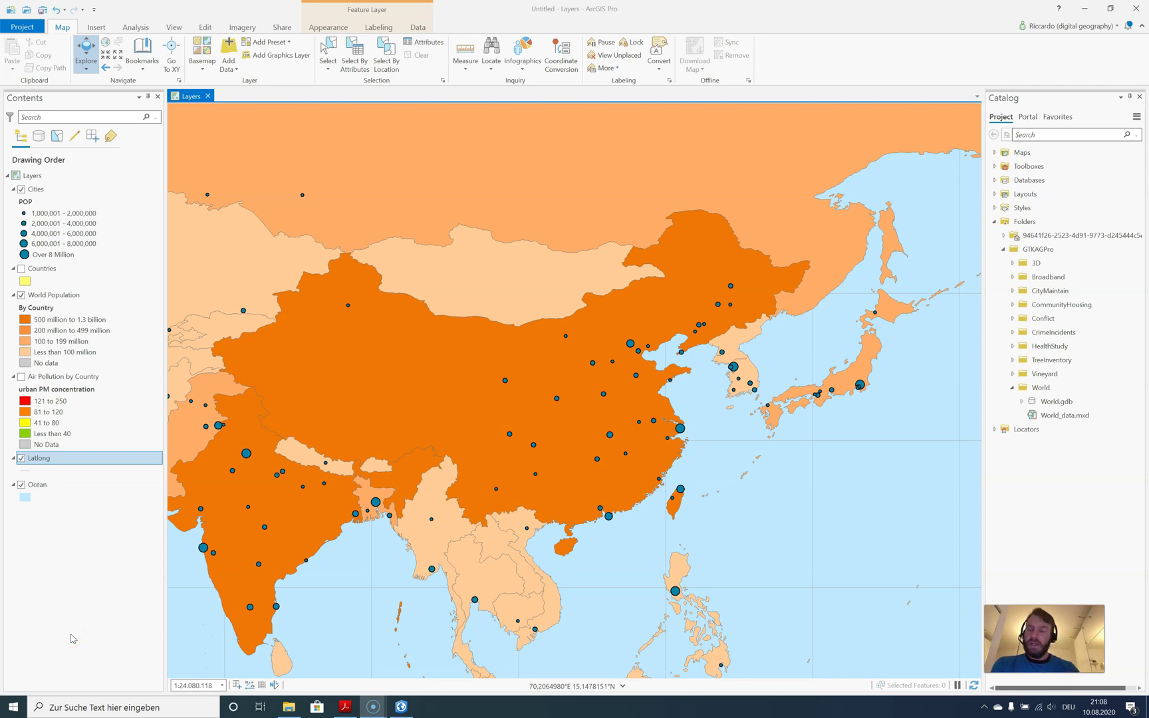
Step: Zoom to the Cities layer, shift the map right, then zoom to full extent
right_click(33, 190)
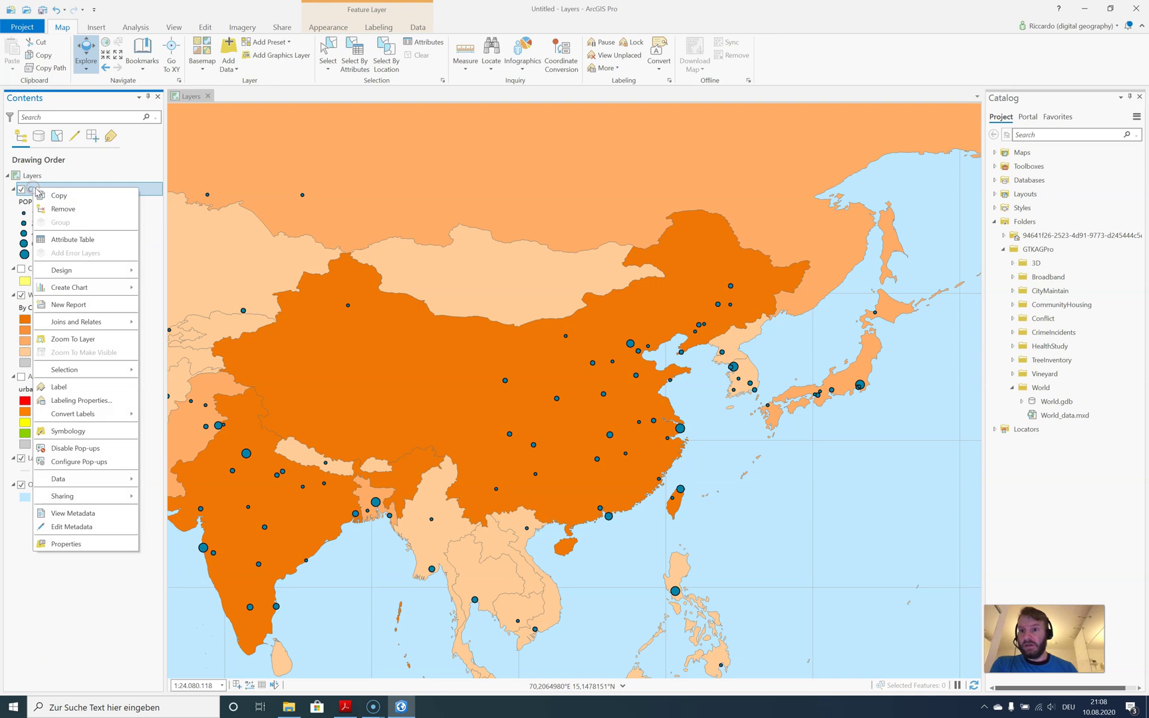
left_click(67, 340)
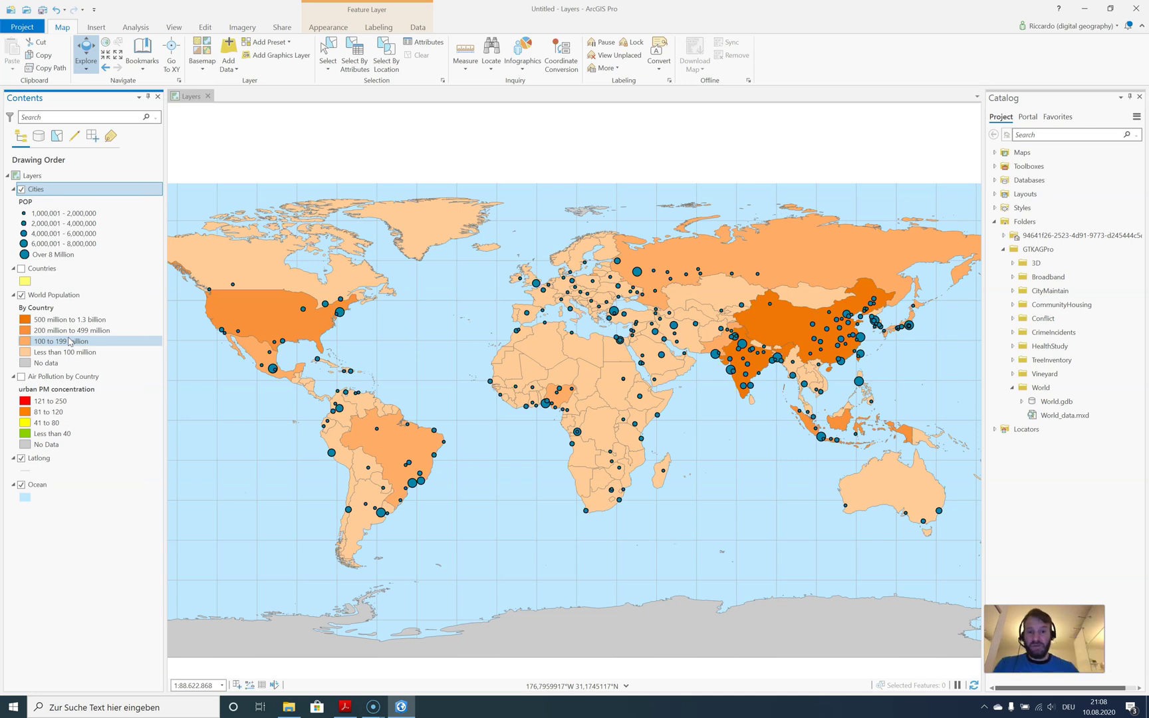
left_click(229, 269)
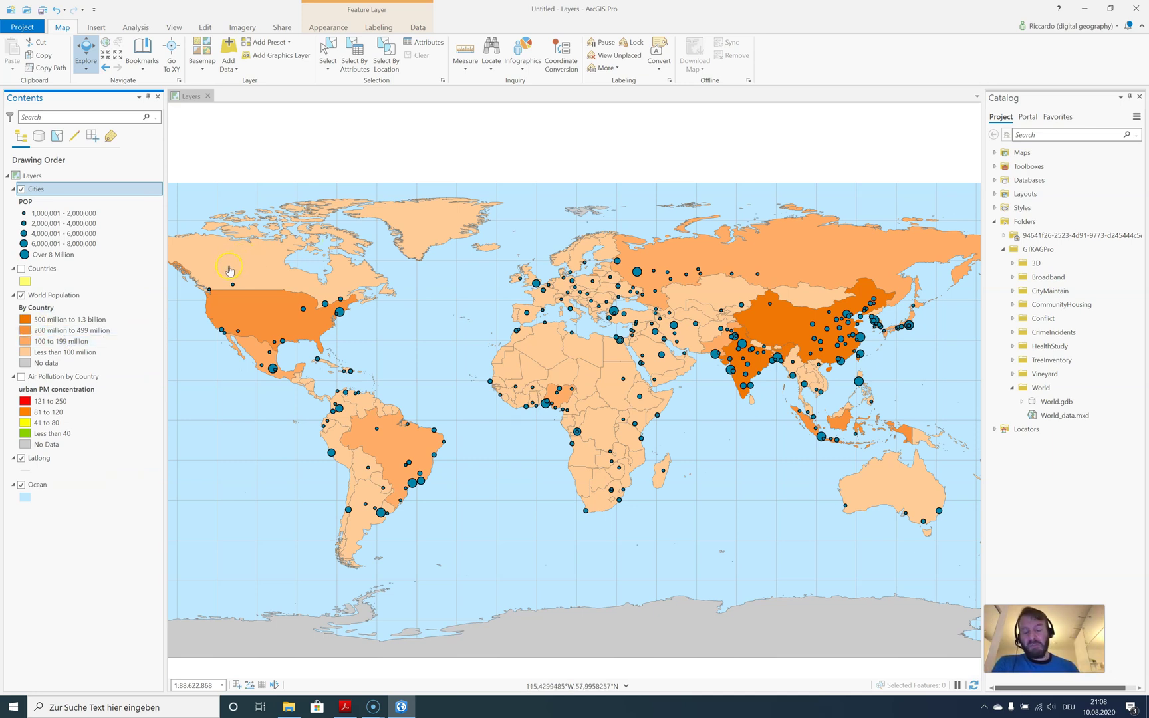
left_click_drag(229, 264, 298, 273)
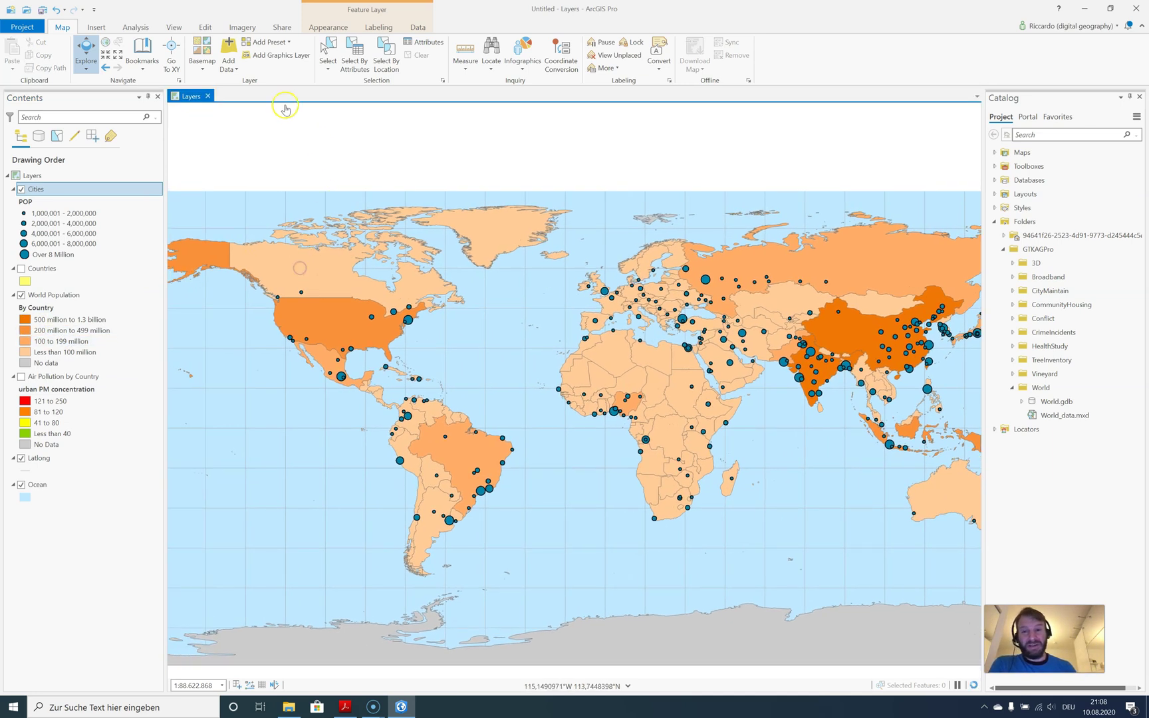
left_click(104, 44)
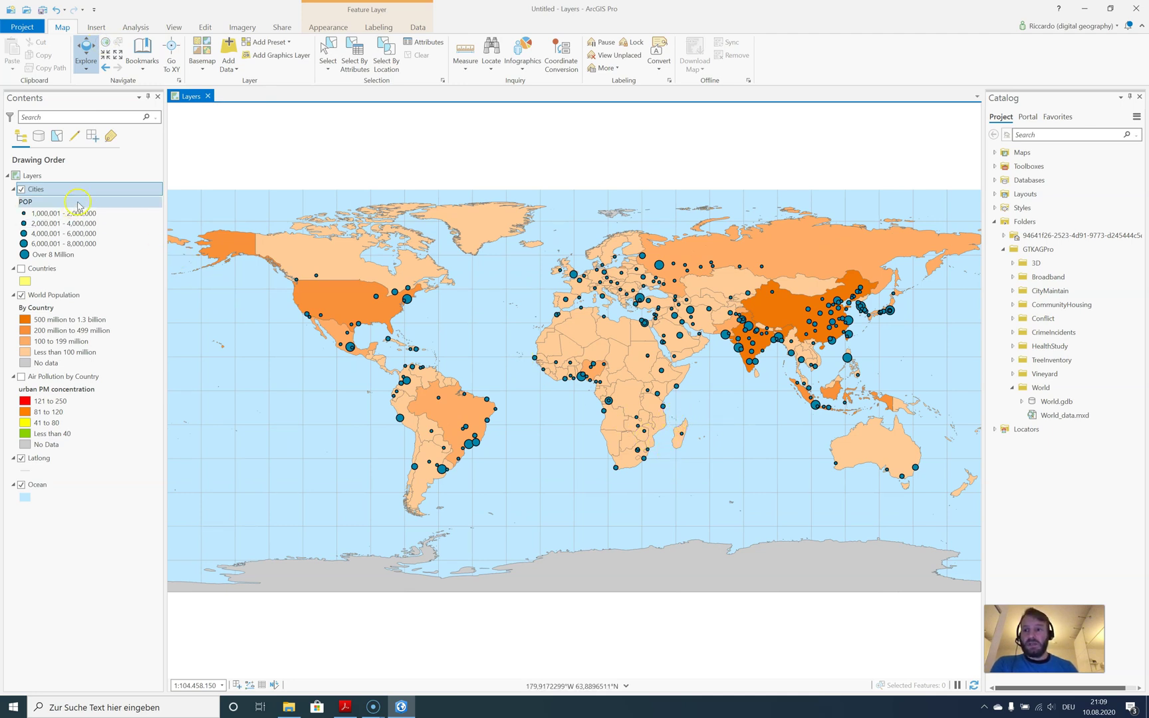
Step: Select the Cities layer in Contents, cancelling an accidental rename
left_click(37, 190)
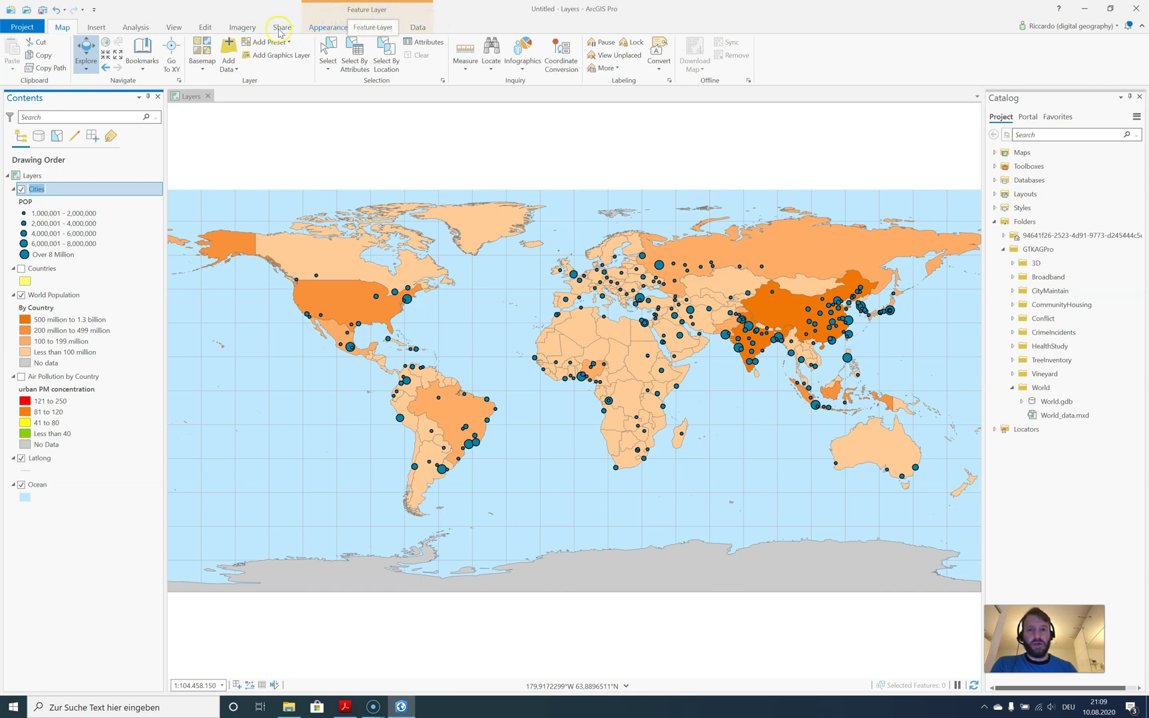
left_click(20, 175)
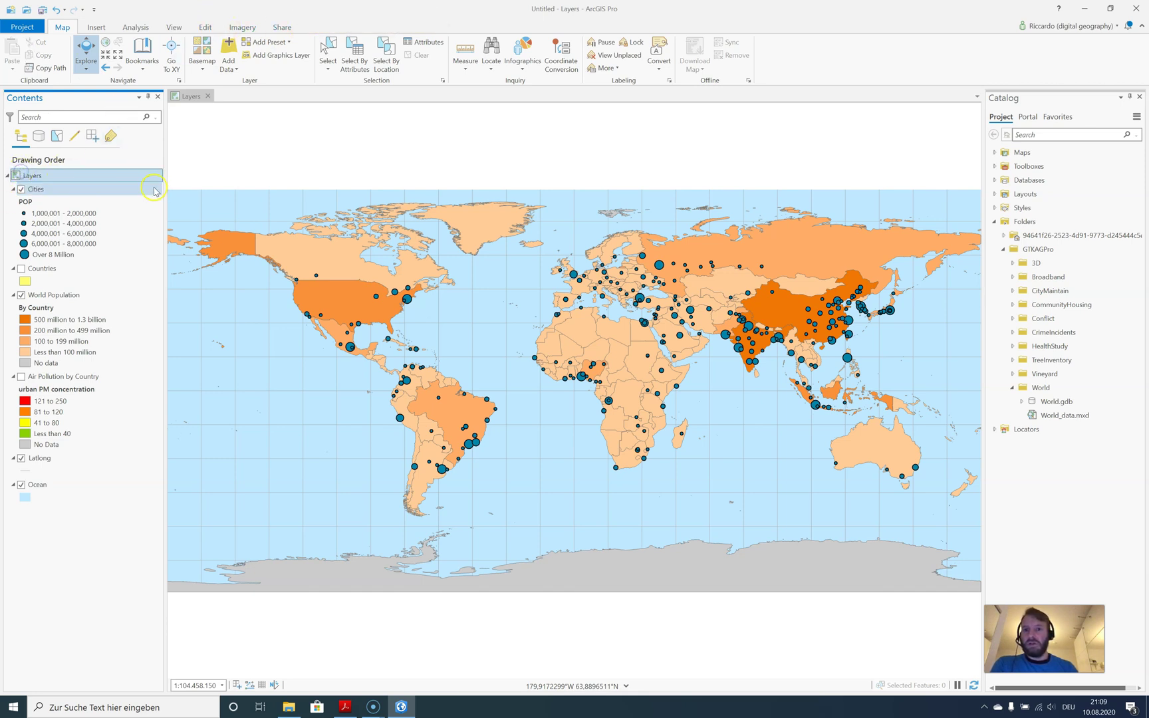
left_click(32, 178)
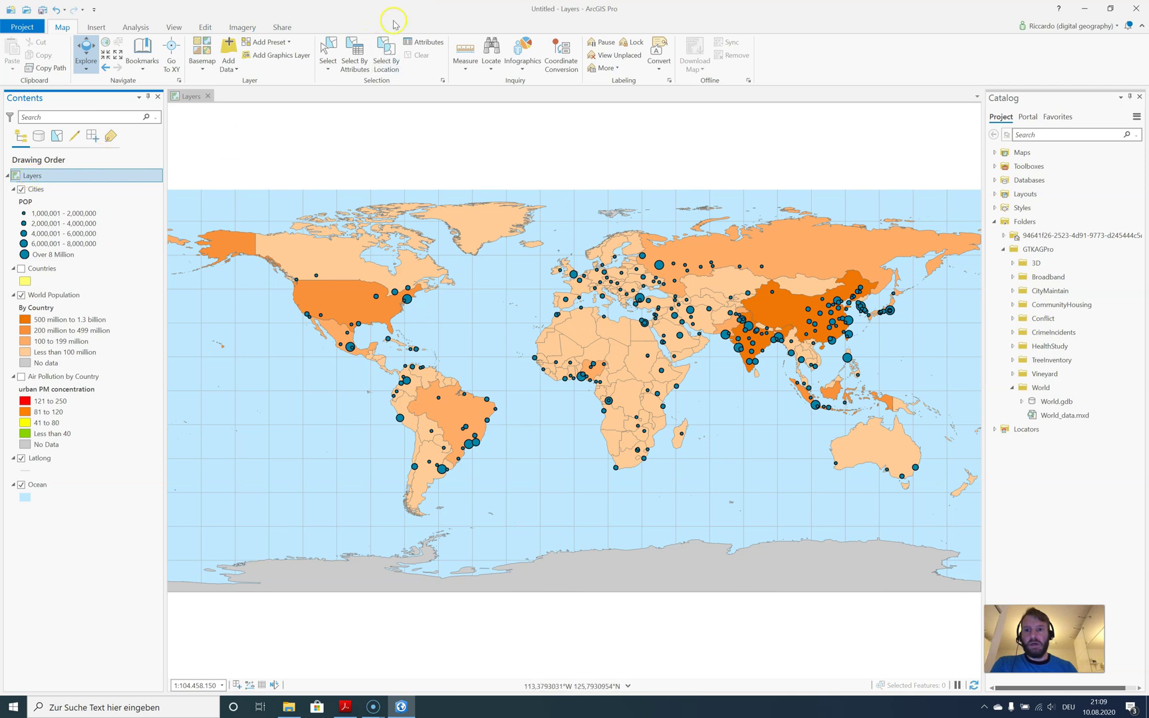
left_click(61, 191)
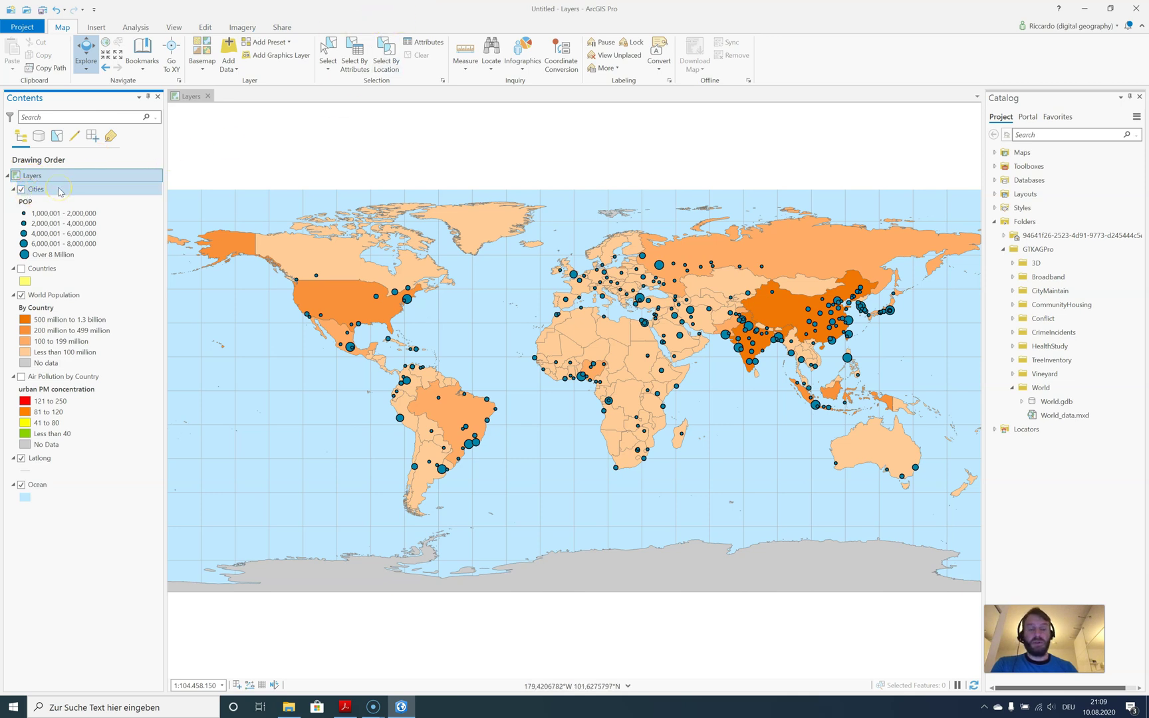
Step: Browse the Cities layer's Appearance, Labeling and Data tabs, then view and close Moscow's pop-up
left_click(59, 190)
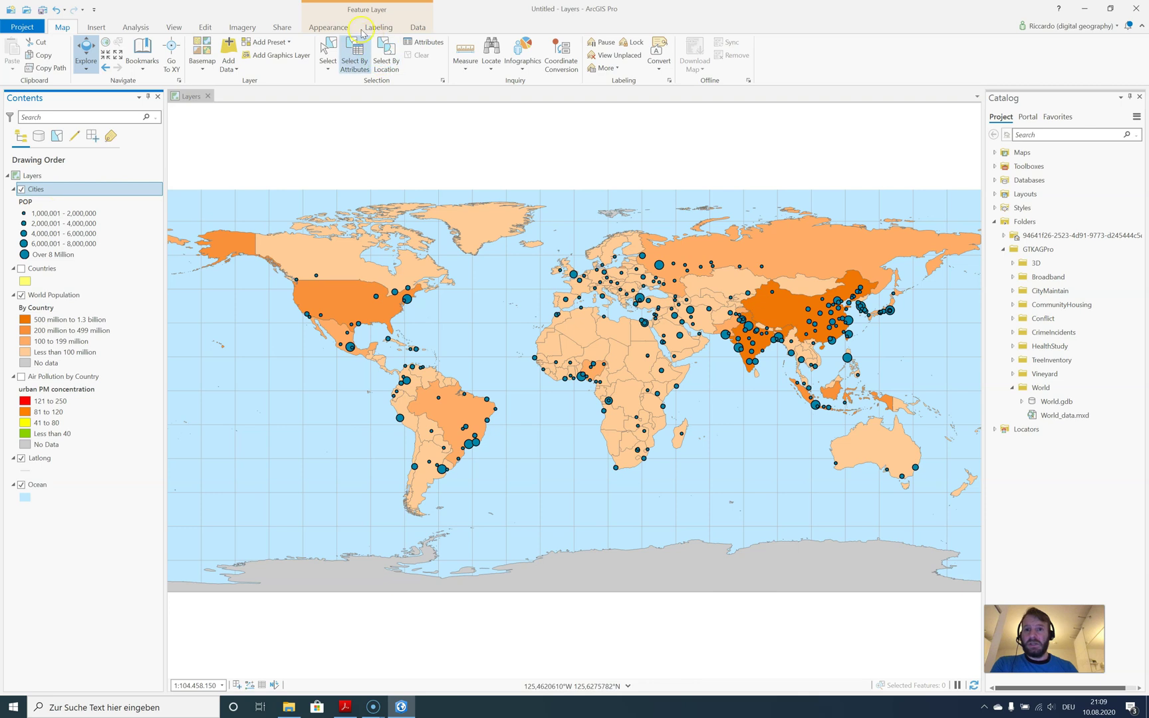
left_click(331, 27)
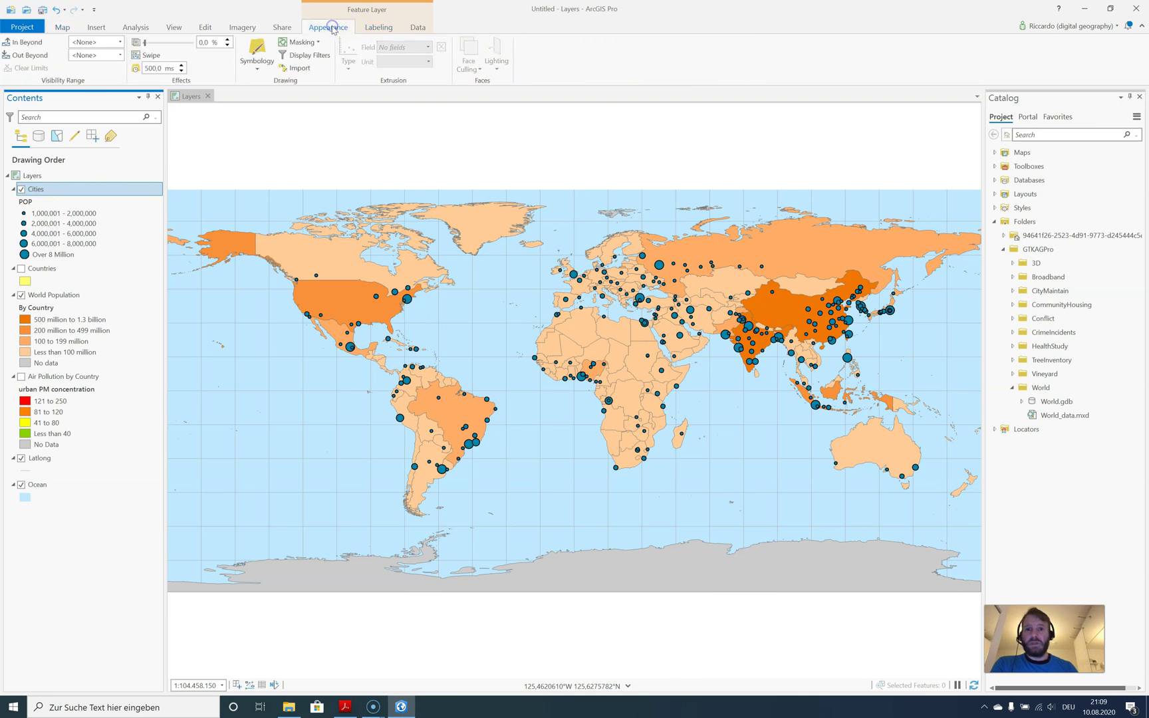
left_click(377, 28)
left_click(418, 28)
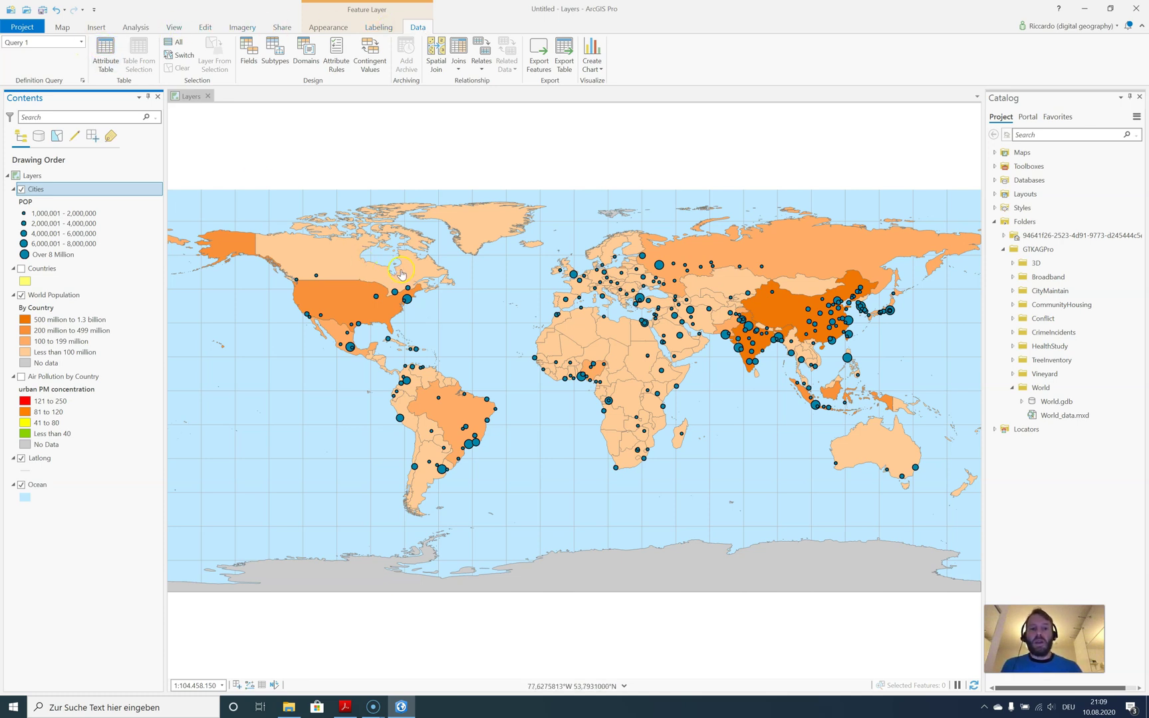
left_click(659, 266)
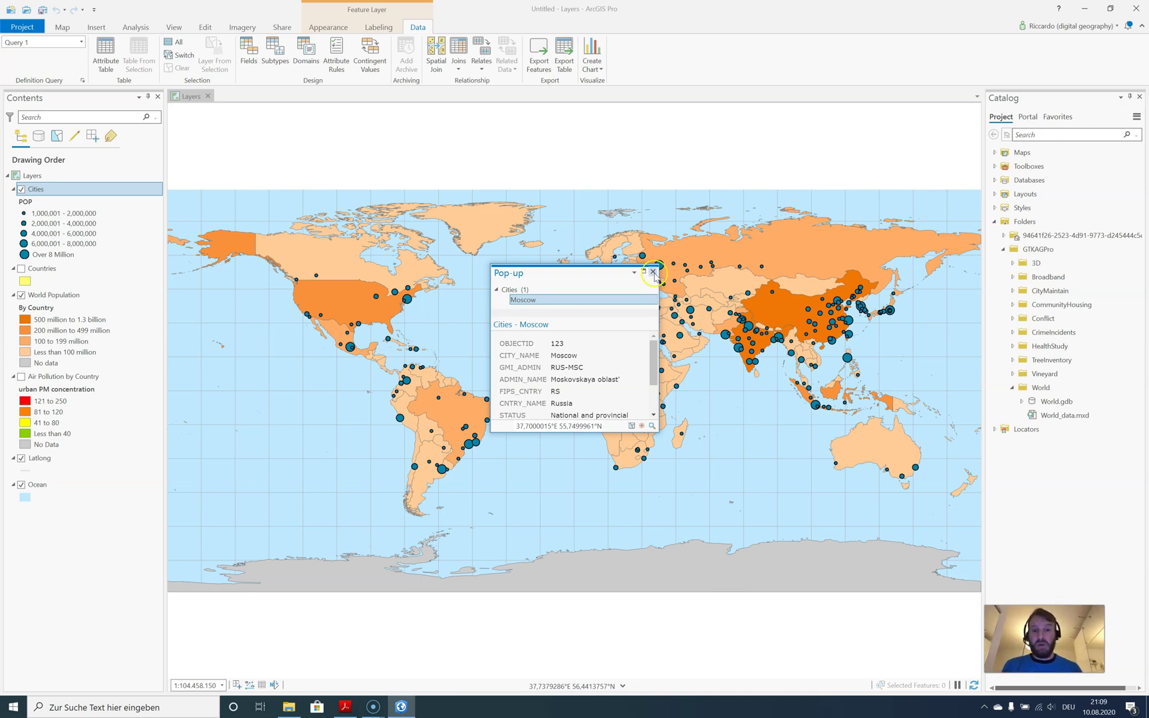
left_click(652, 271)
Step: Open the Cities attribute table and try ascending and descending sorts on POP_RANK
left_click(104, 48)
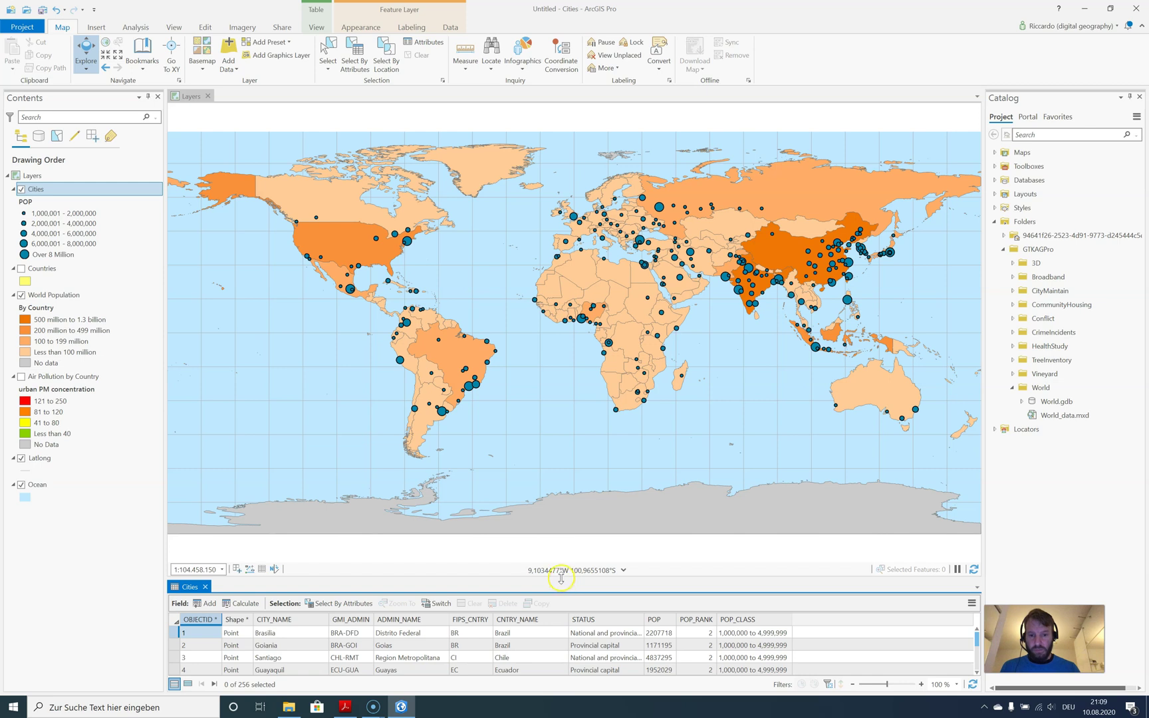
left_click_drag(565, 515, 567, 452)
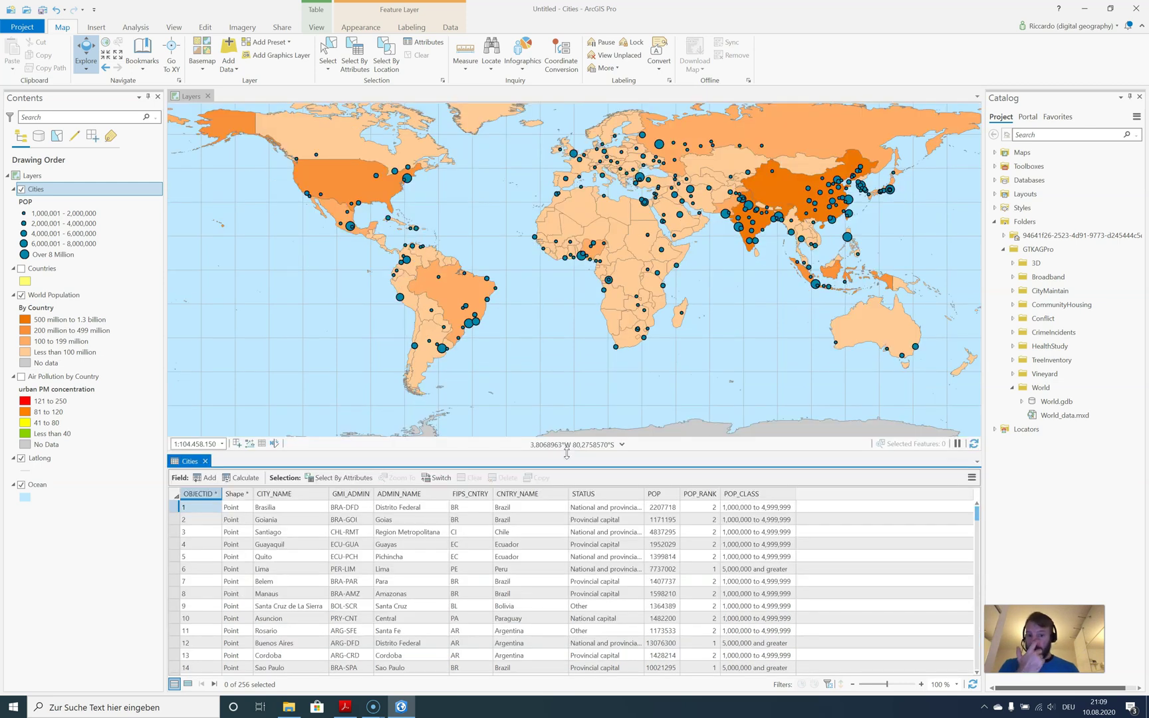
left_click(280, 498)
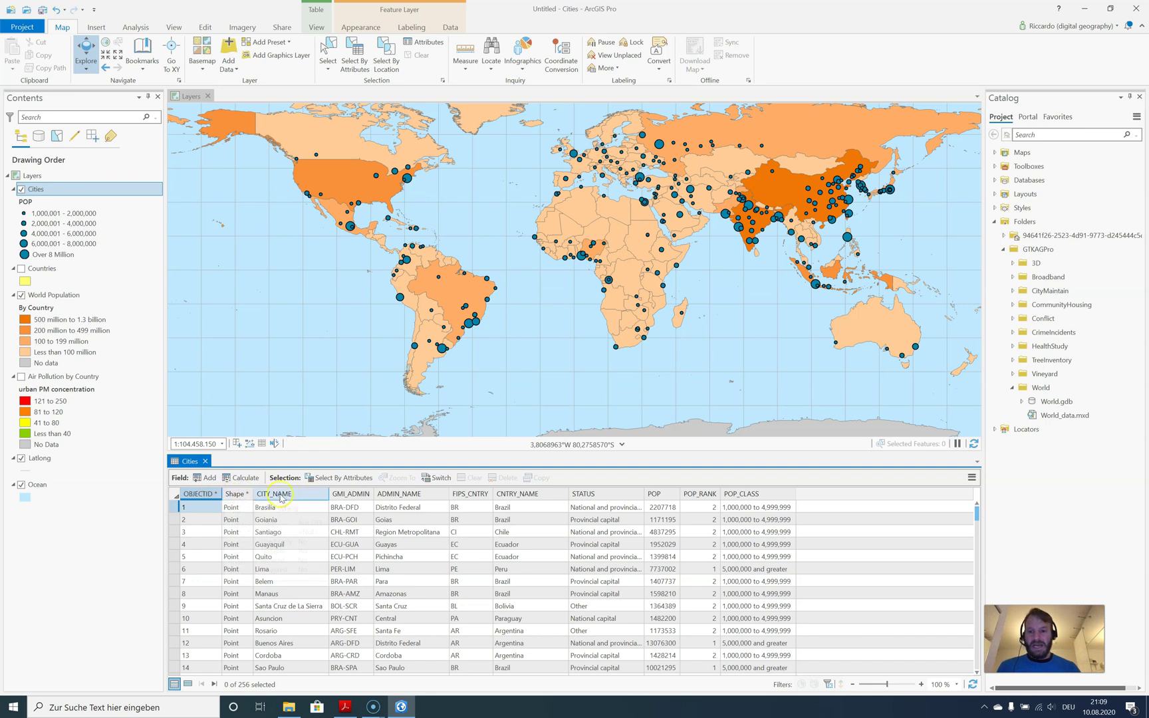
left_click(706, 496)
right_click(696, 497)
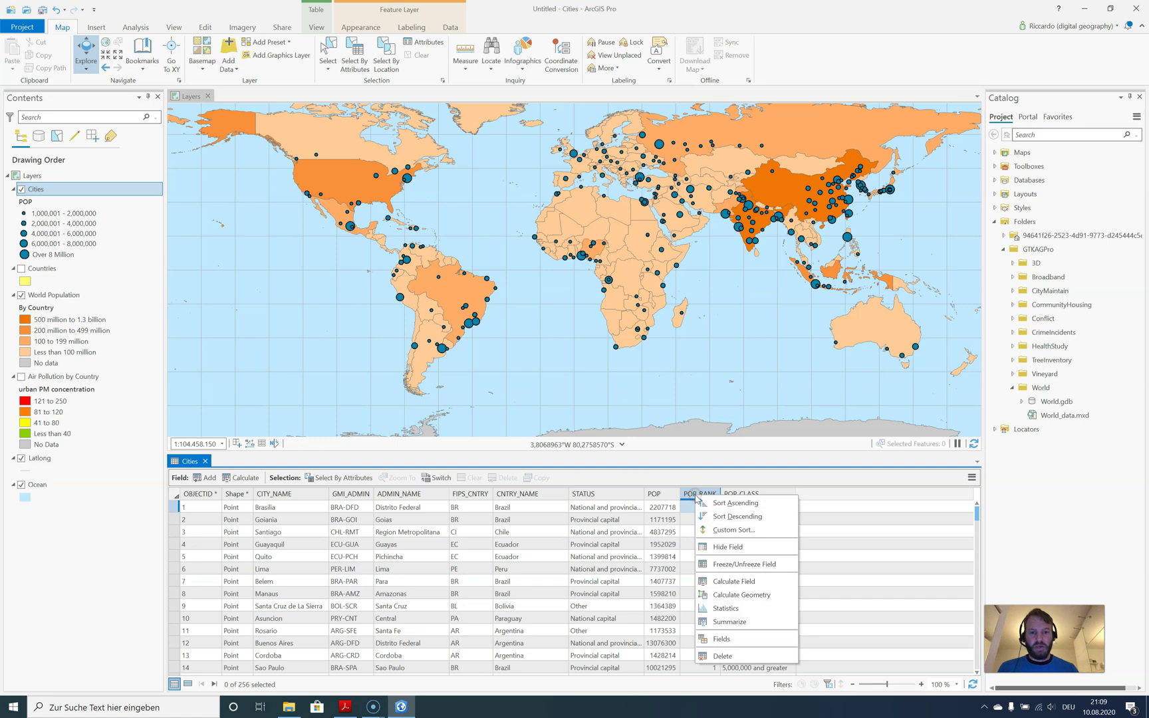
left_click(728, 503)
right_click(702, 493)
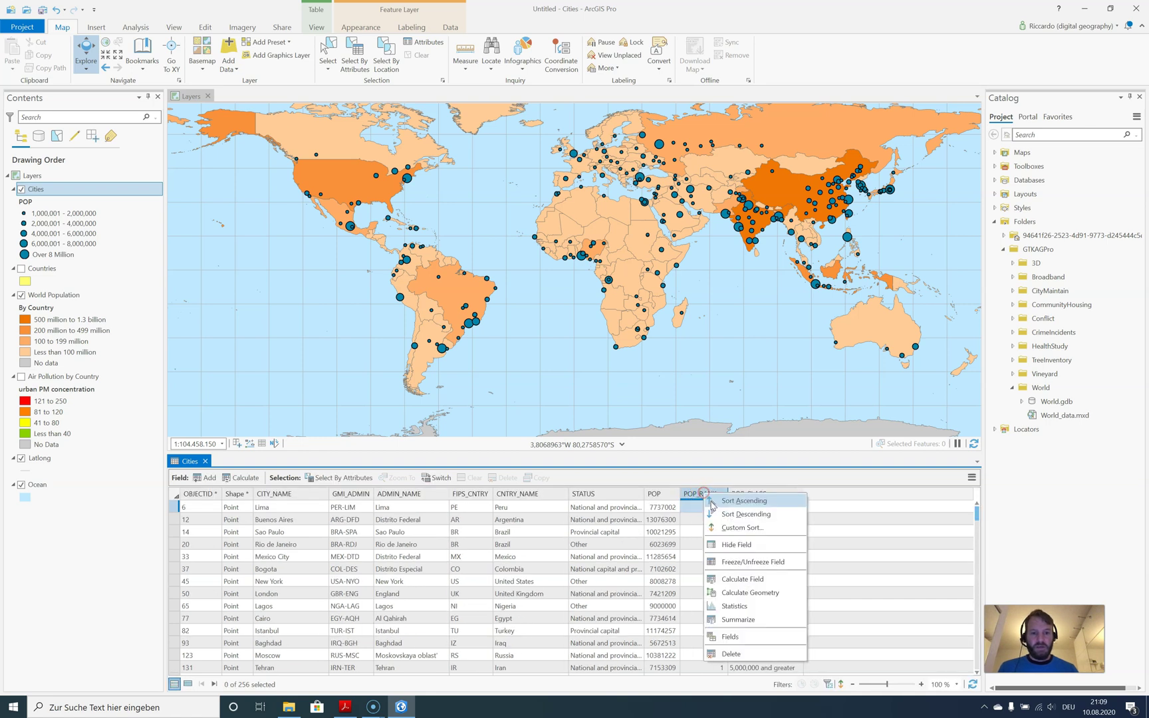
left_click(741, 514)
Step: Sort the table by POP descending, putting Shanghai (14608512) first
left_click(653, 494)
right_click(653, 492)
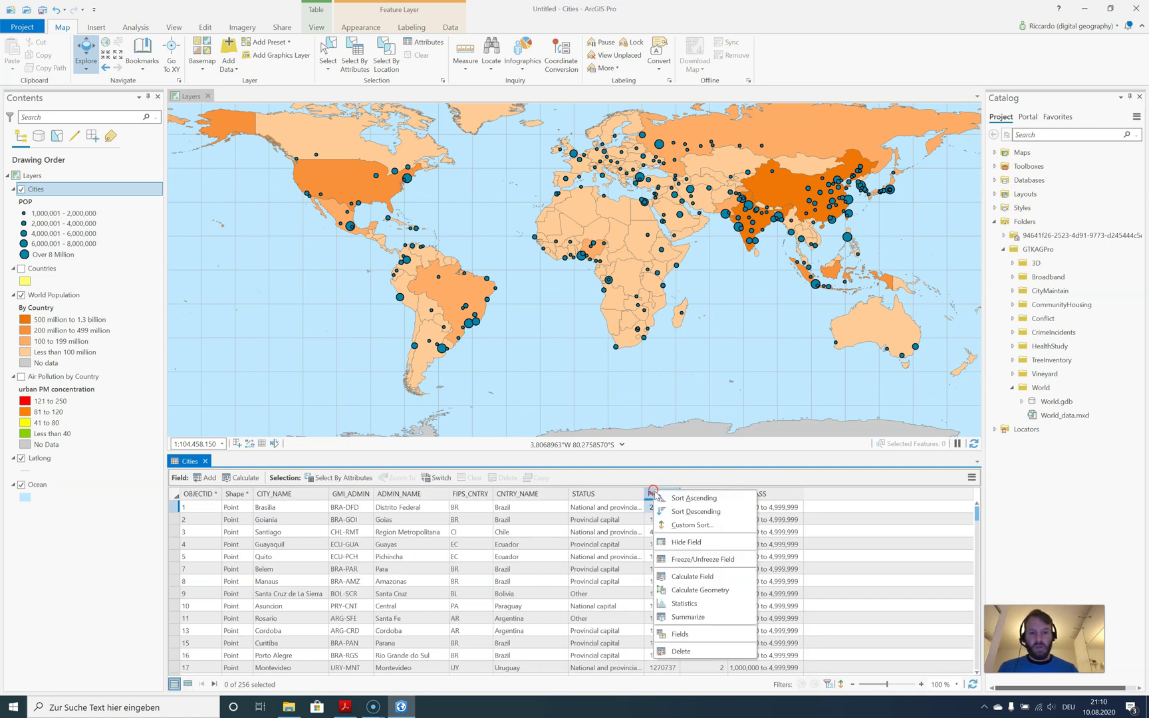
left_click(658, 498)
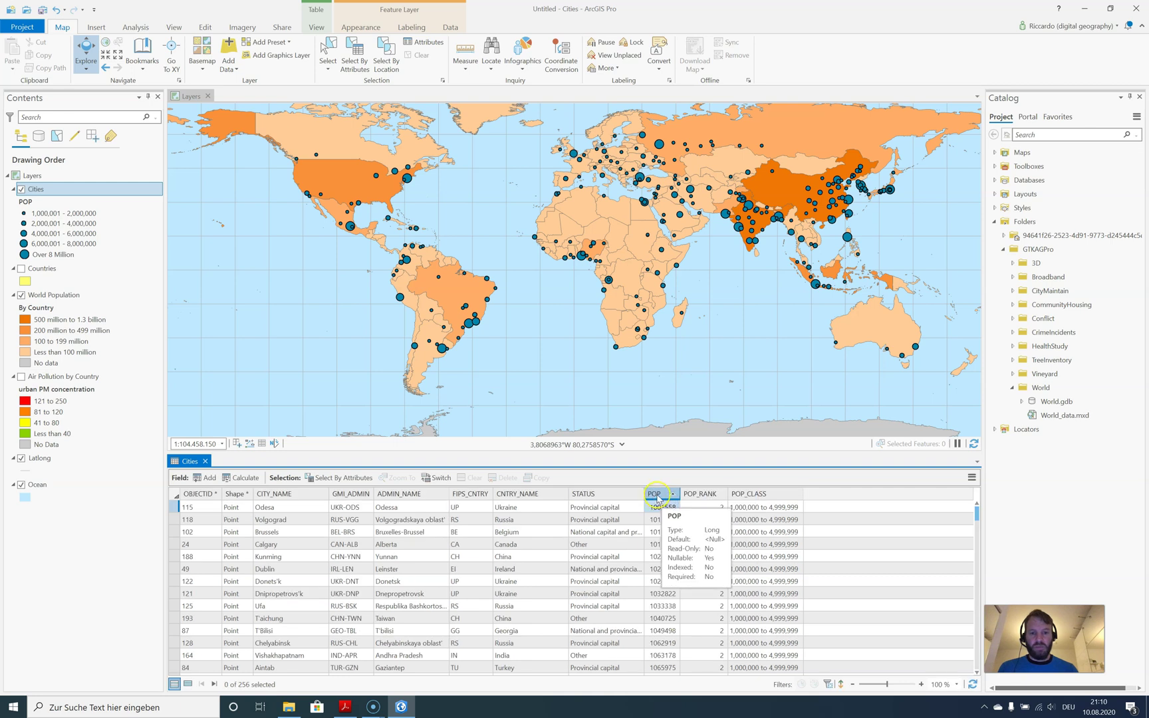
right_click(658, 496)
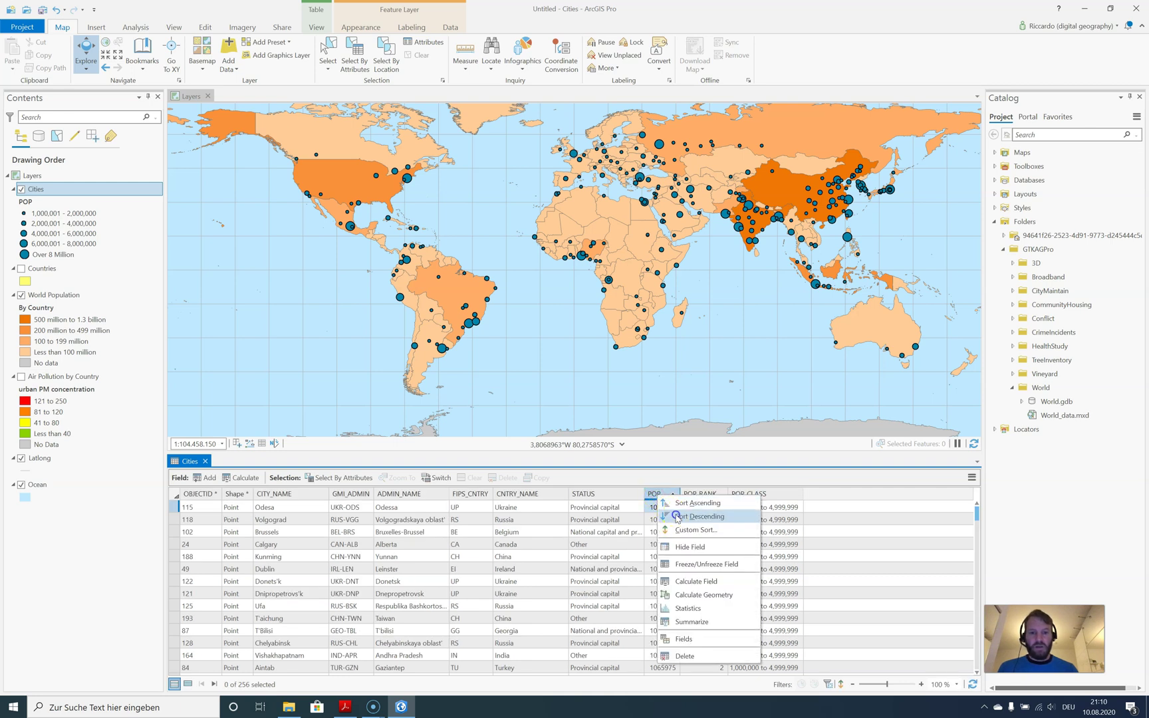
left_click(678, 518)
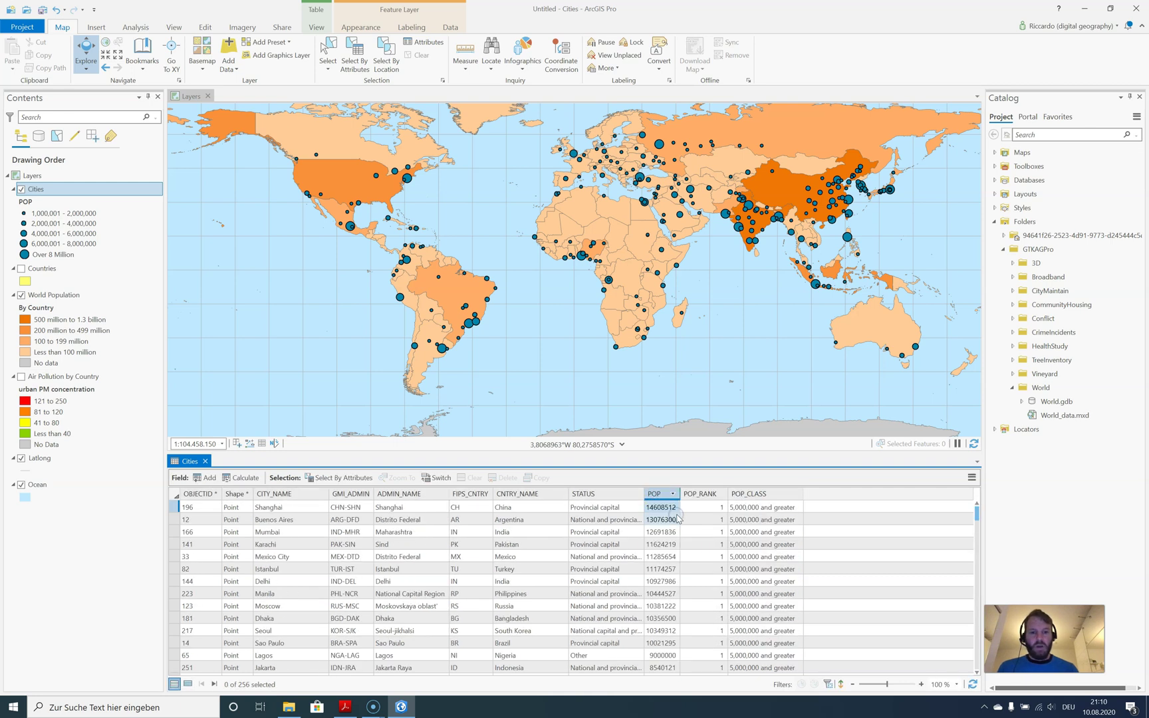
Step: Select the Shanghai, Buenos Aires, Mumbai, Karachi and Mexico City rows, giving 5 of 256 selected
left_click(174, 507)
left_click(174, 519)
left_click(173, 532)
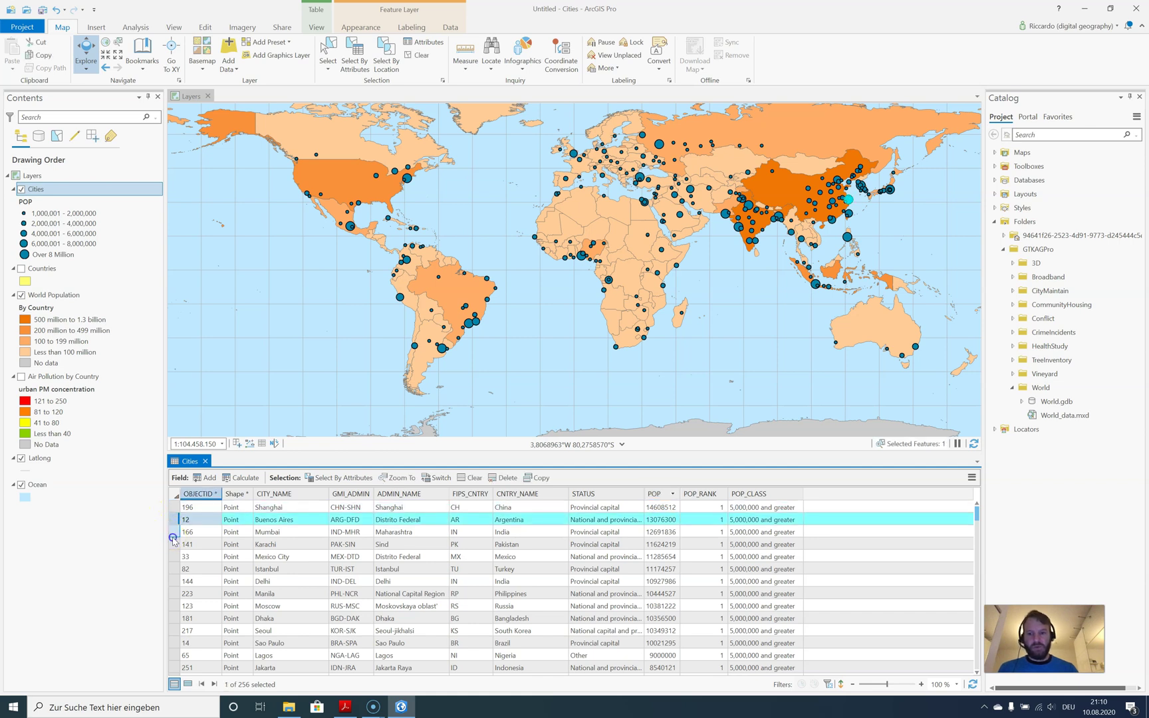
left_click(172, 544)
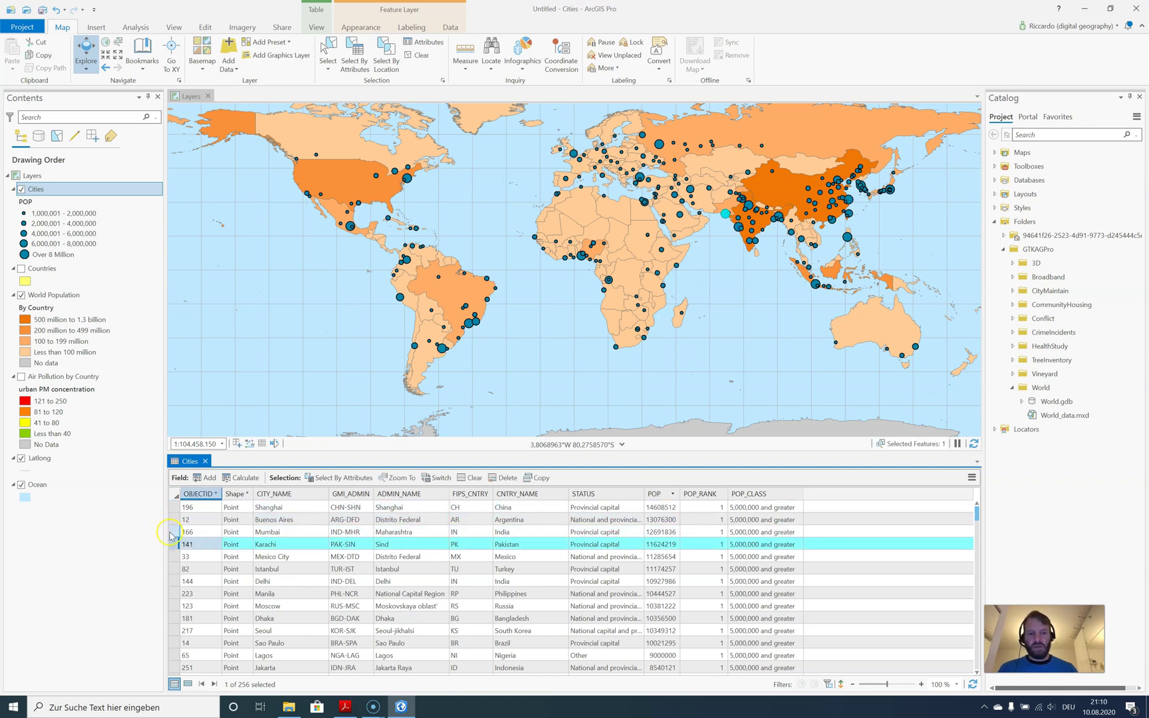
left_click(174, 532, "ctrl")
left_click(173, 519, "ctrl")
left_click(173, 507, "ctrl")
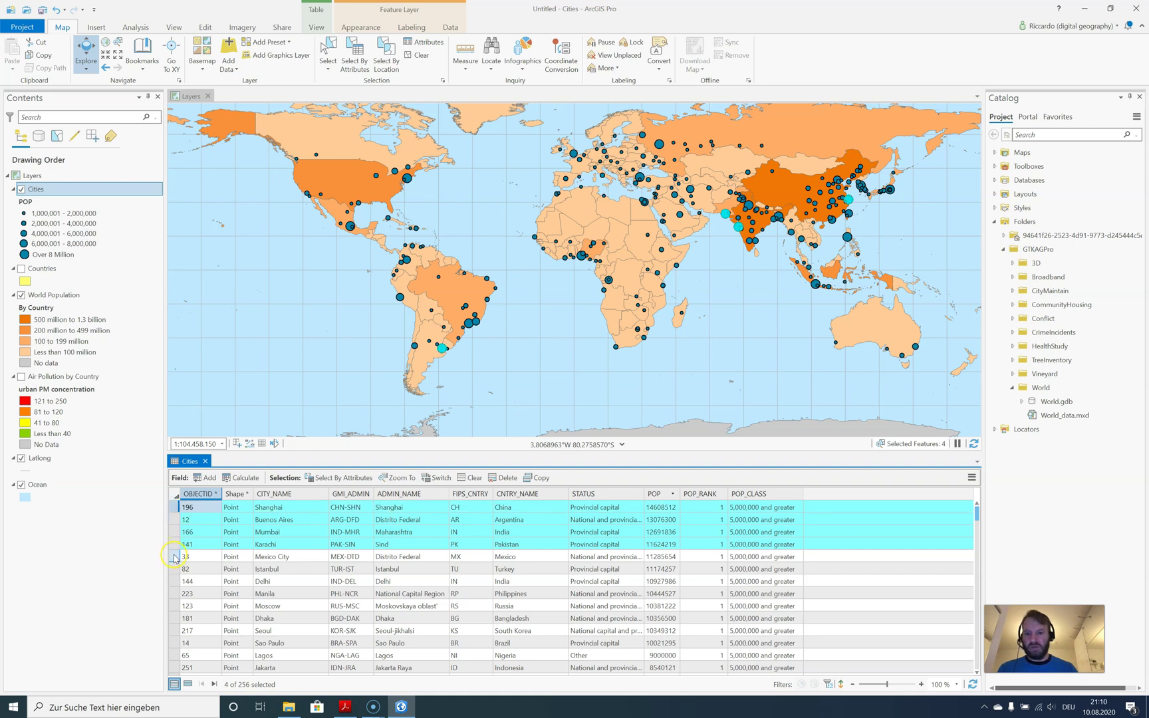
left_click(173, 556, "ctrl")
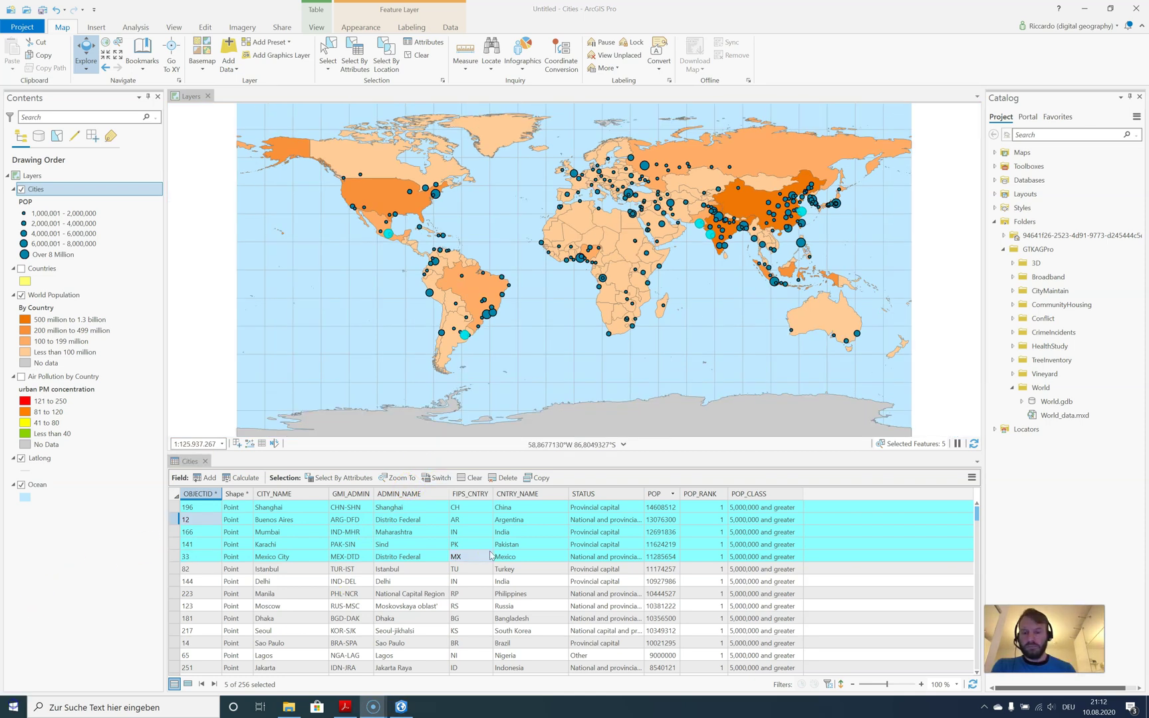
left_click(492, 557)
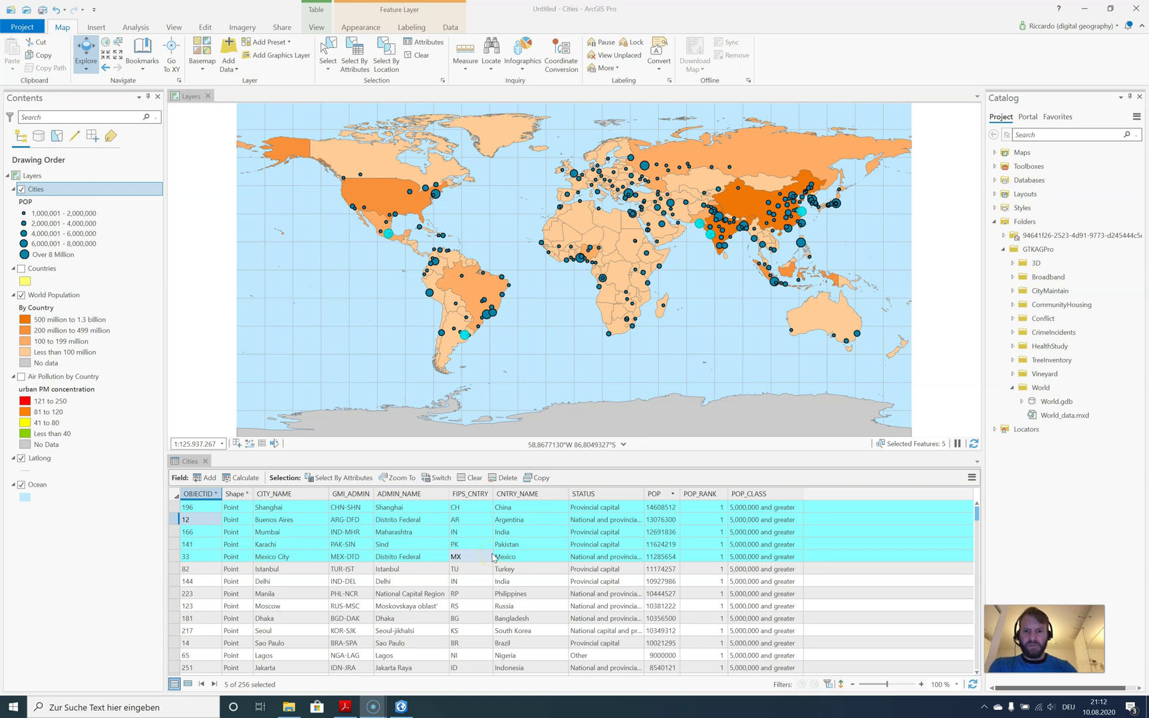
left_click(317, 31)
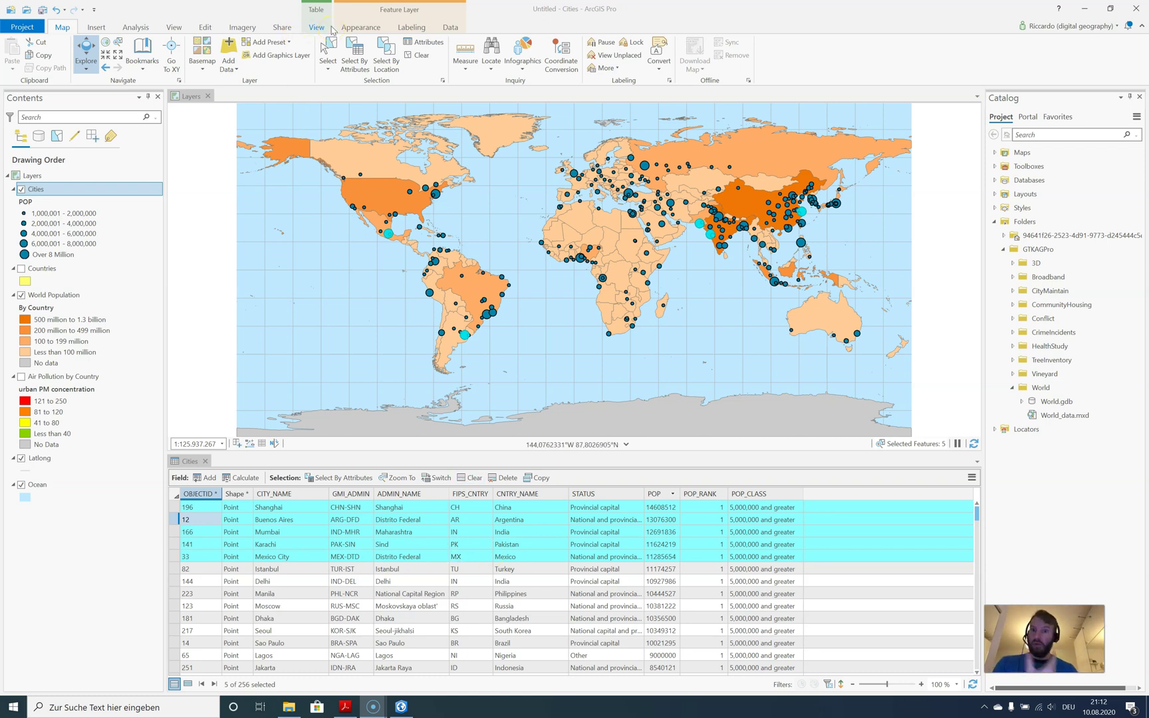
Step: Reduce the selection to Buenos Aires and pan the map to it
left_click(261, 49)
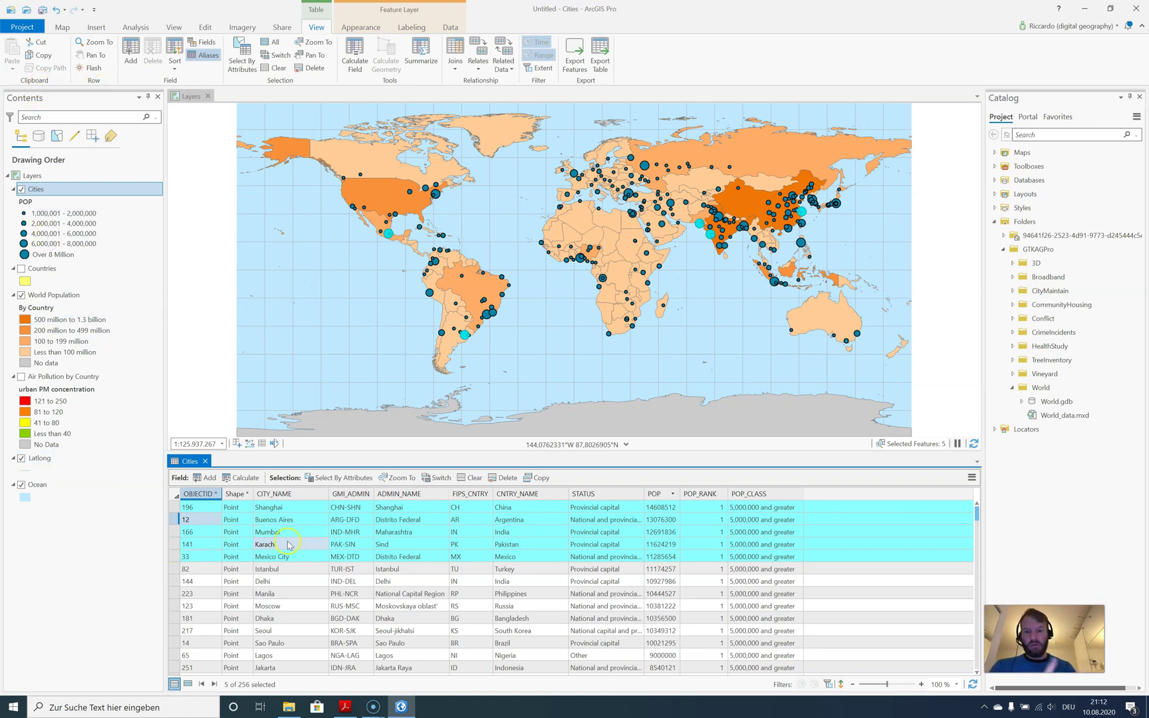
left_click(173, 521)
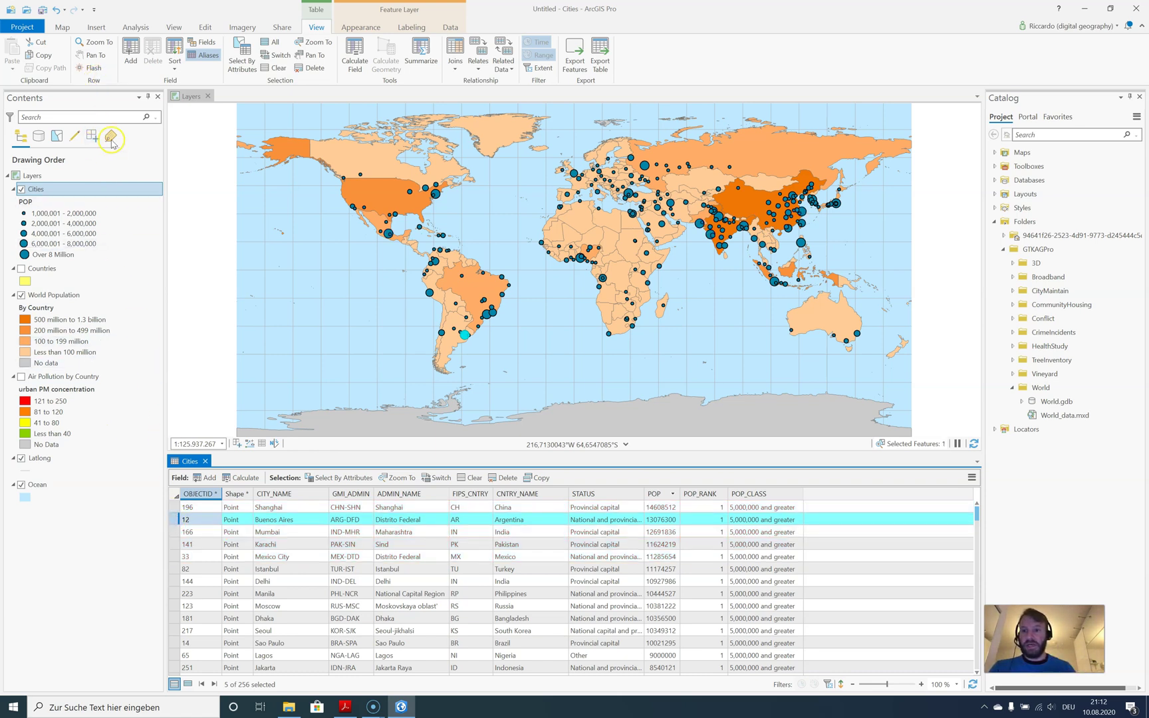
left_click(103, 60)
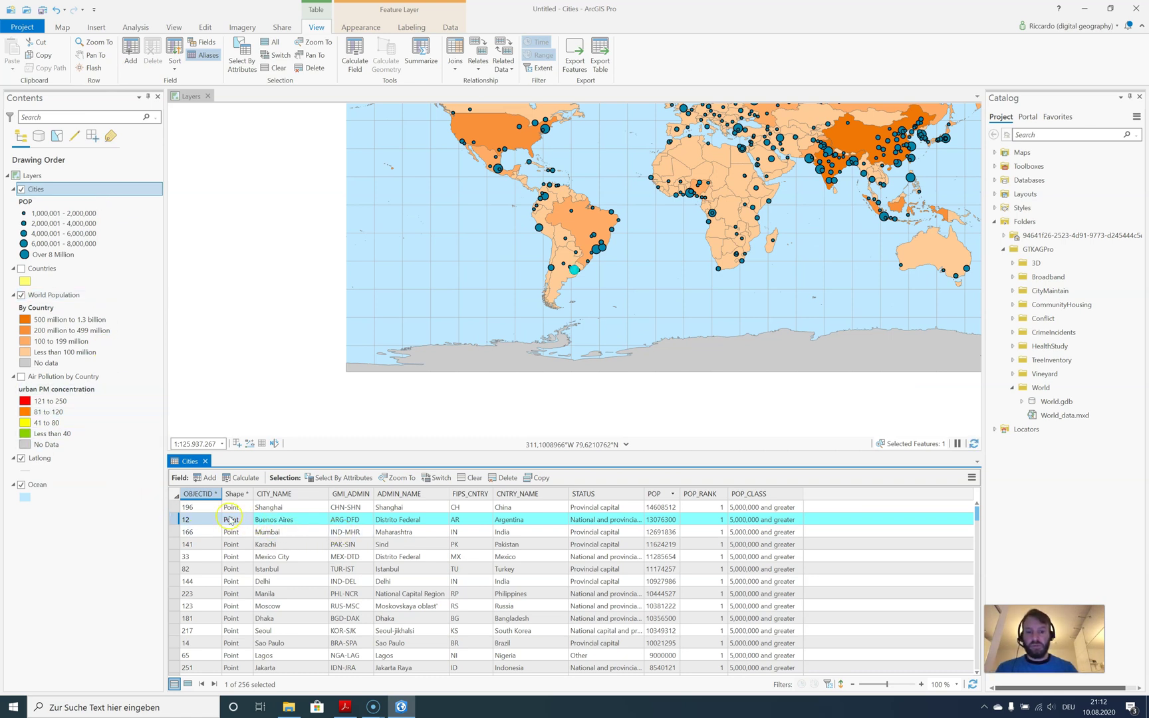
Step: Add Shanghai and Mumbai to the selection and zoom the map to them
left_click(174, 507, "ctrl")
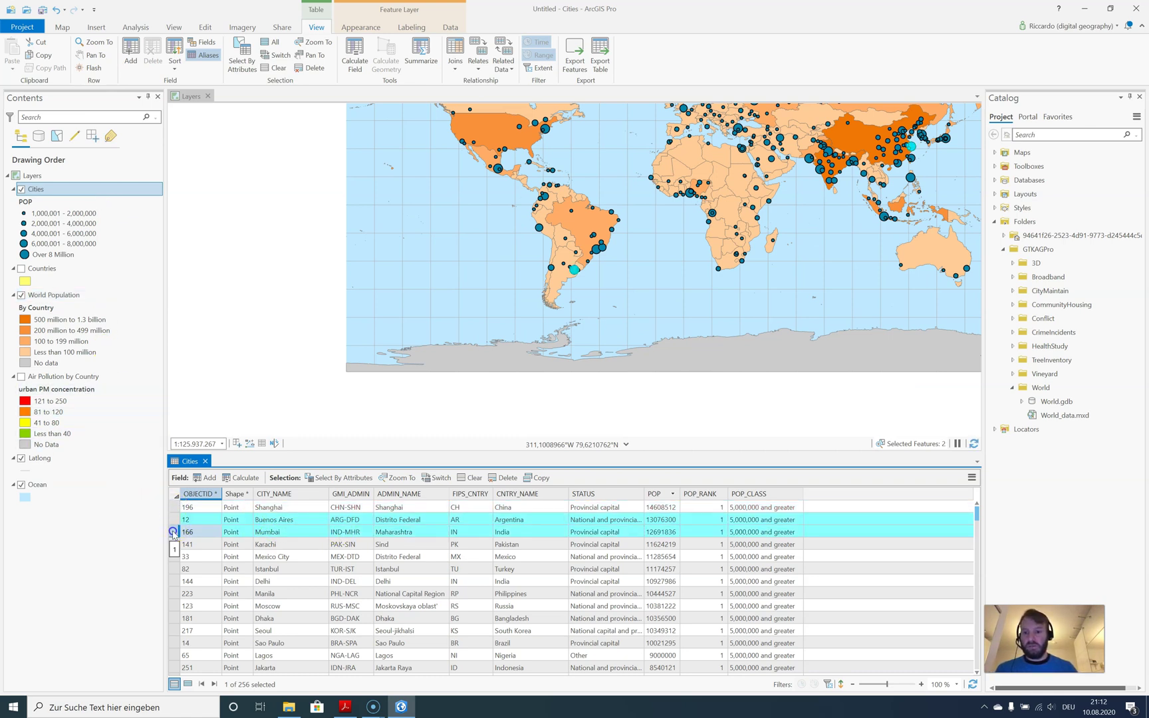
left_click(174, 532, "ctrl")
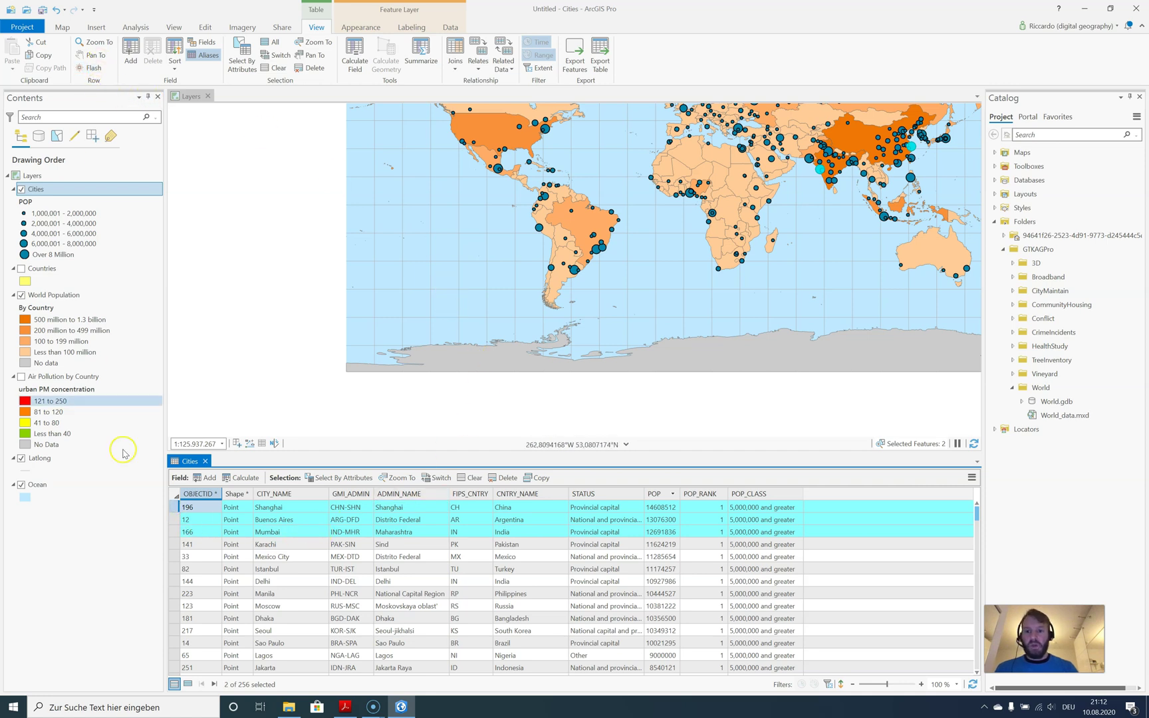
left_click(102, 45)
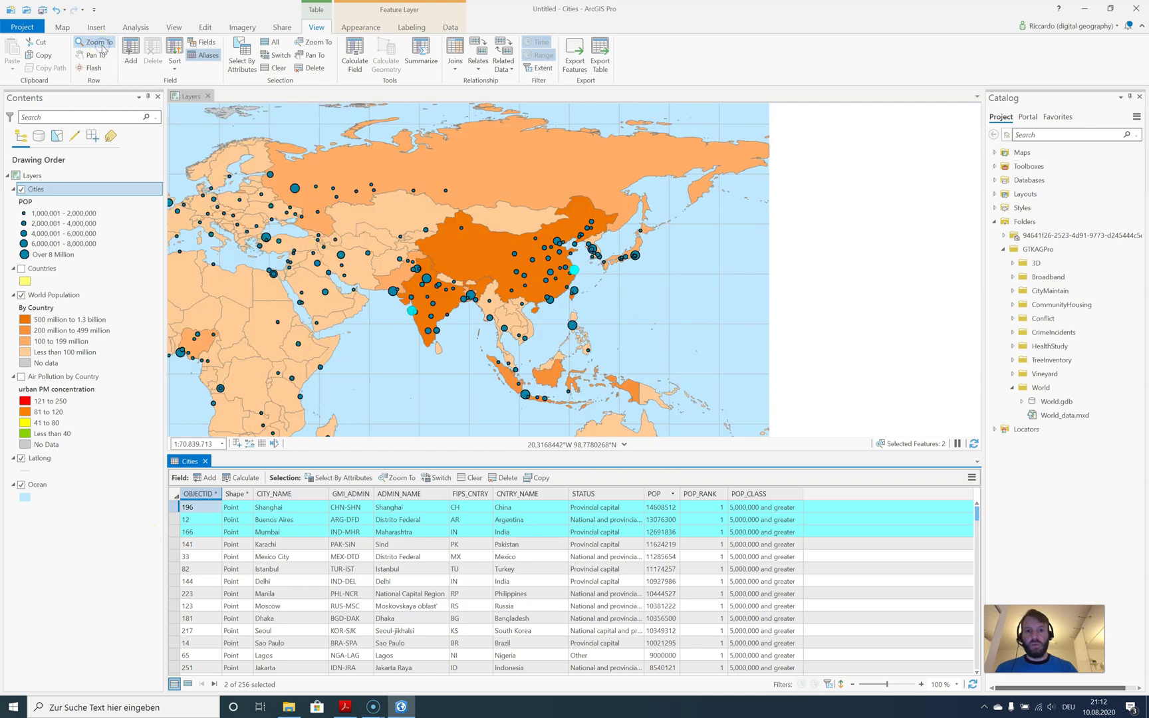
left_click(97, 56)
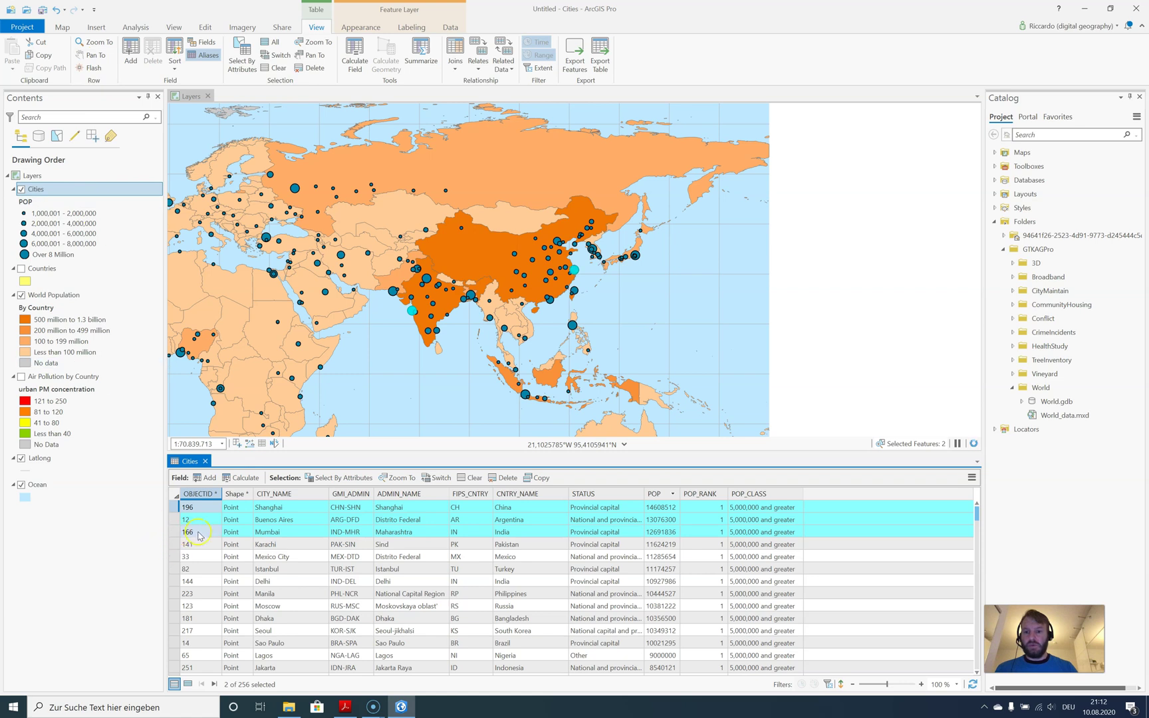
Step: Add Karachi and Mexico City to the selection and pan the map to the selected cities
left_click(177, 545, "ctrl")
left_click(176, 557, "ctrl")
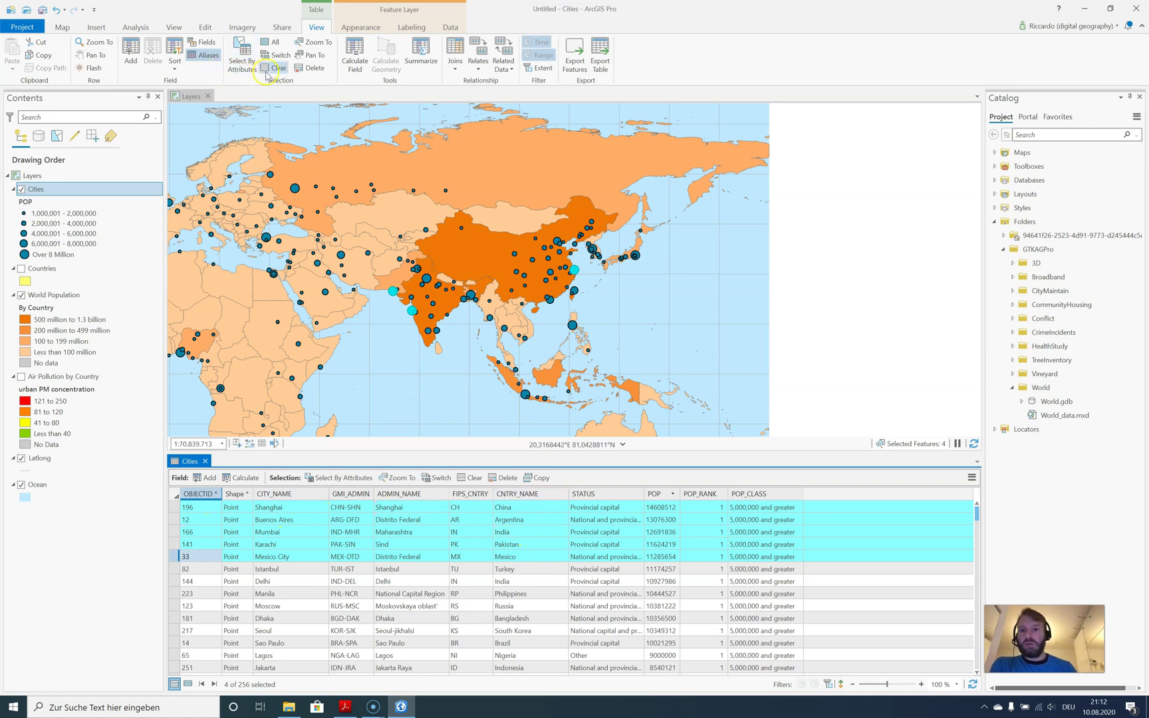
left_click(314, 55)
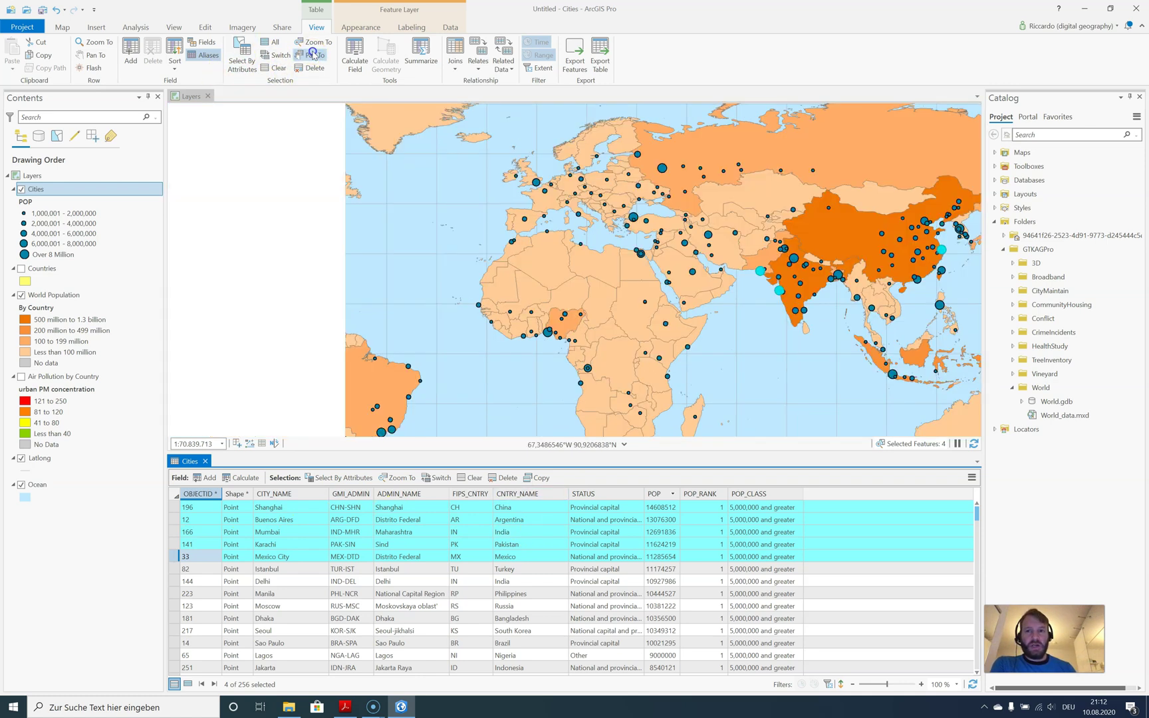
Step: Zoom the map to the selected cities and check the table toolbar's Export Table and Clear commands
left_click(312, 43)
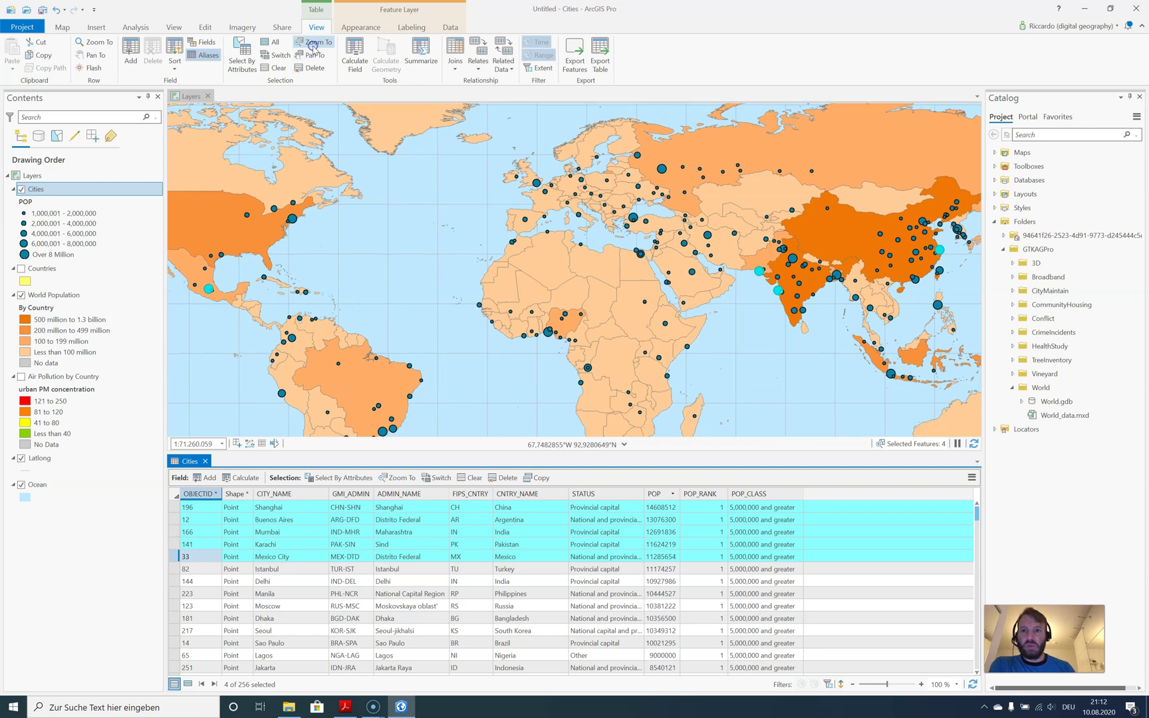
left_click(599, 63)
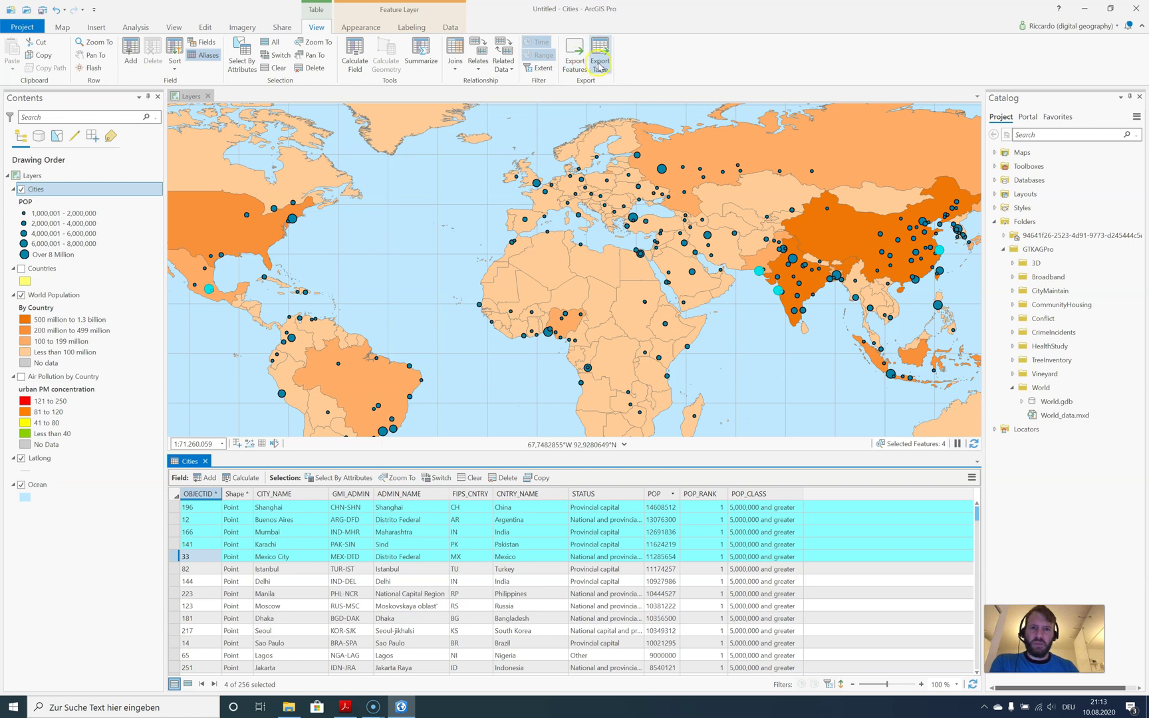
left_click(353, 67)
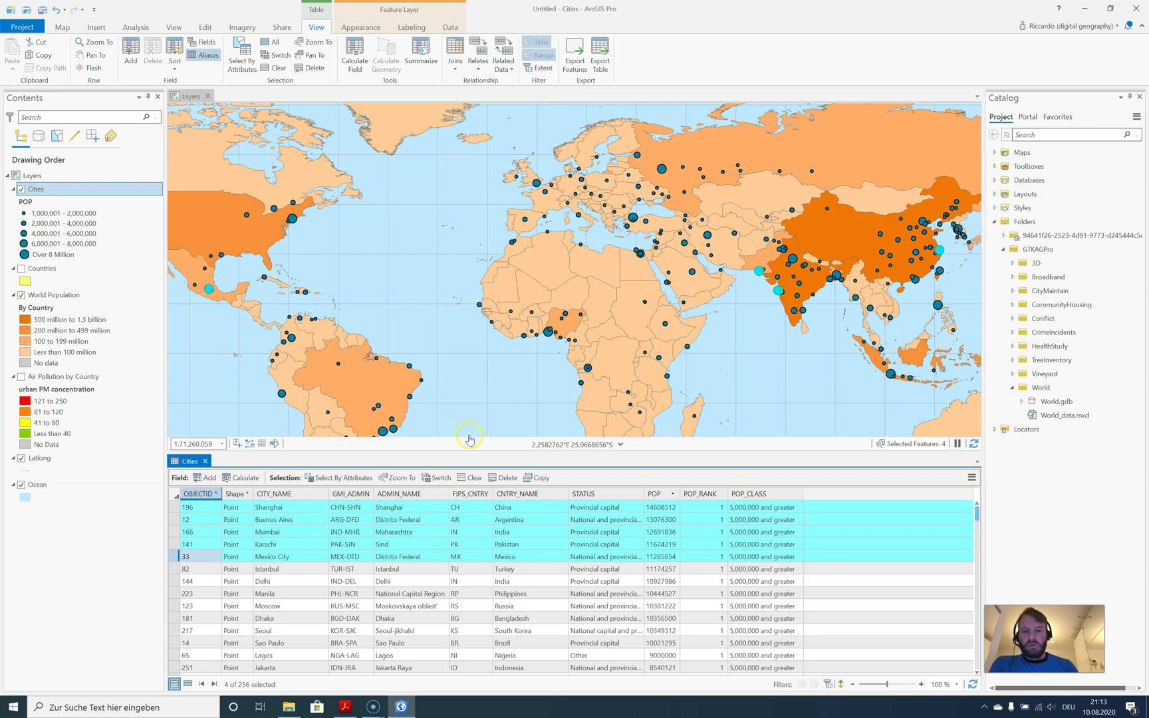
Step: Clear the city selection, pan toward Asia and Australia, and view then close Papua New Guinea's pop-up
left_click(475, 478)
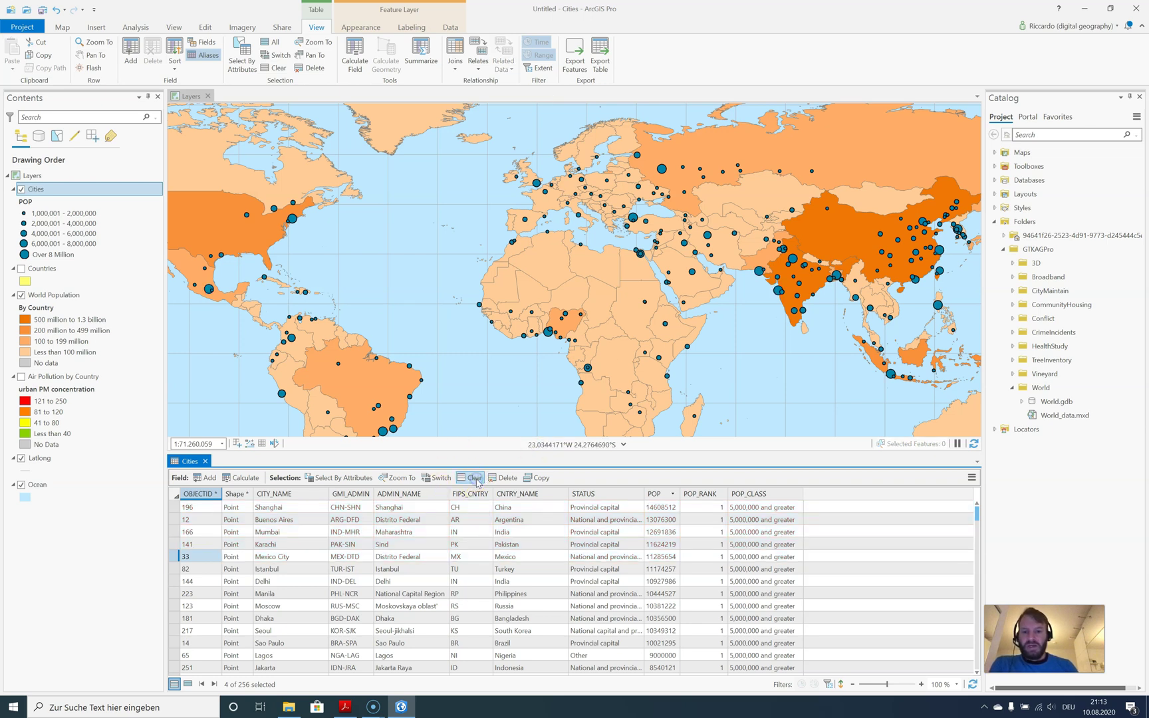
left_click_drag(807, 380, 654, 329)
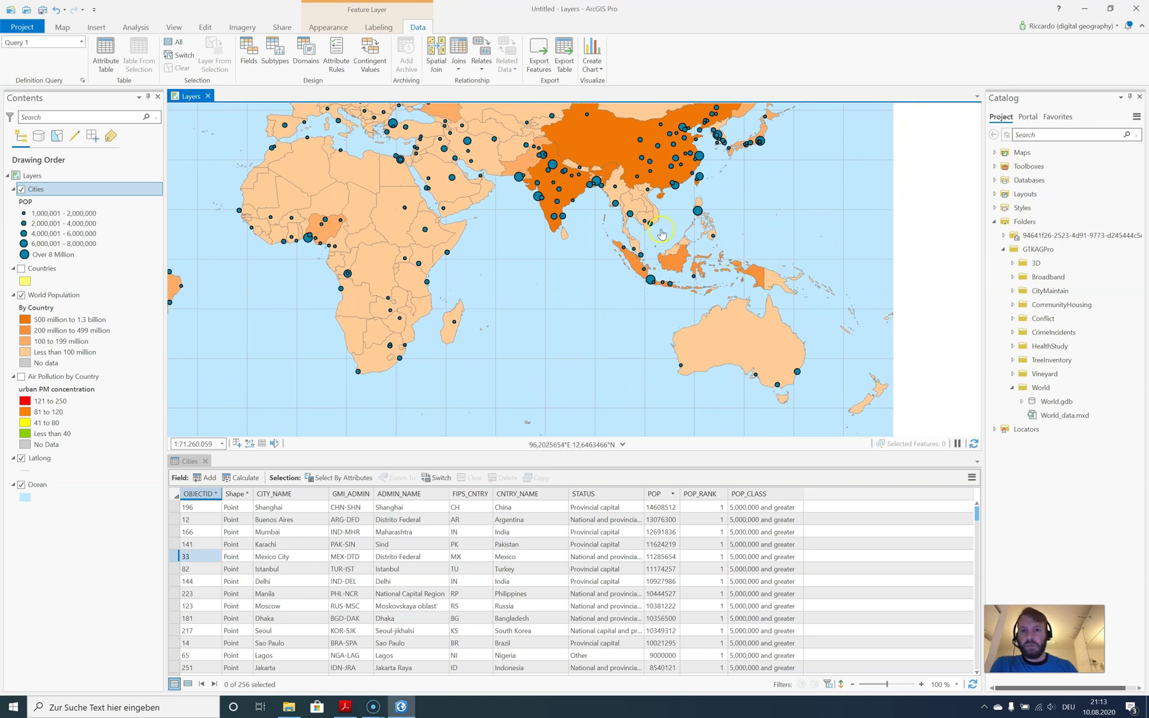
left_click(777, 282)
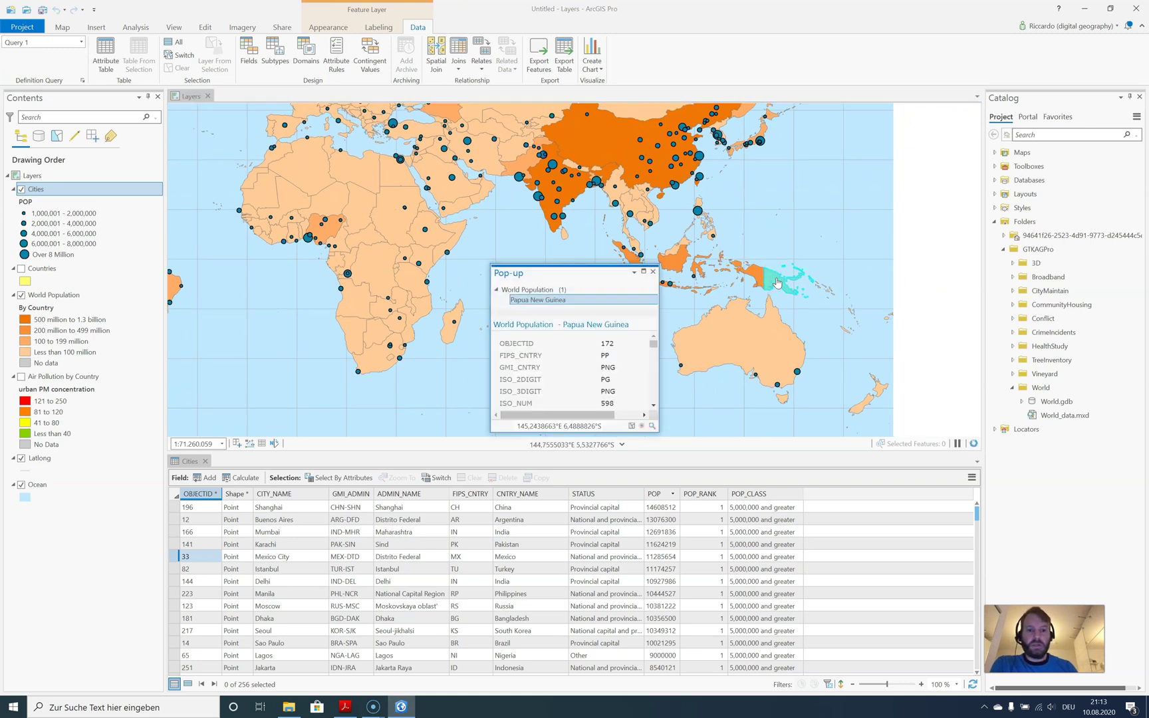
left_click(653, 272)
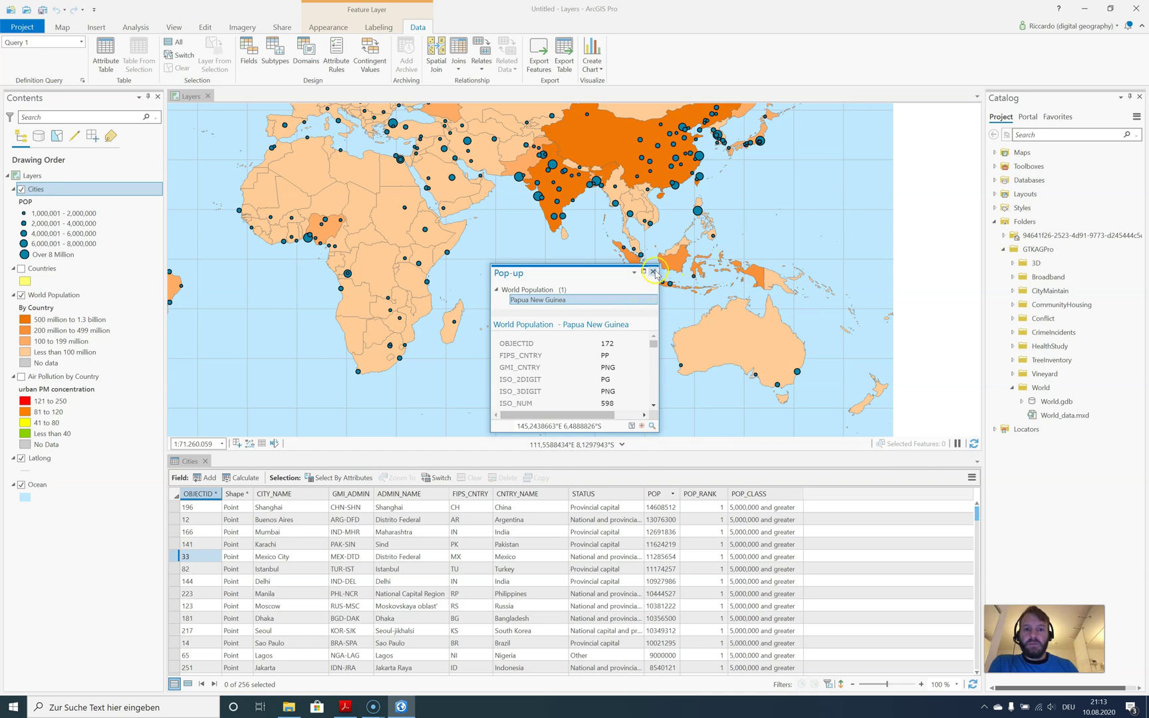
left_click(653, 272)
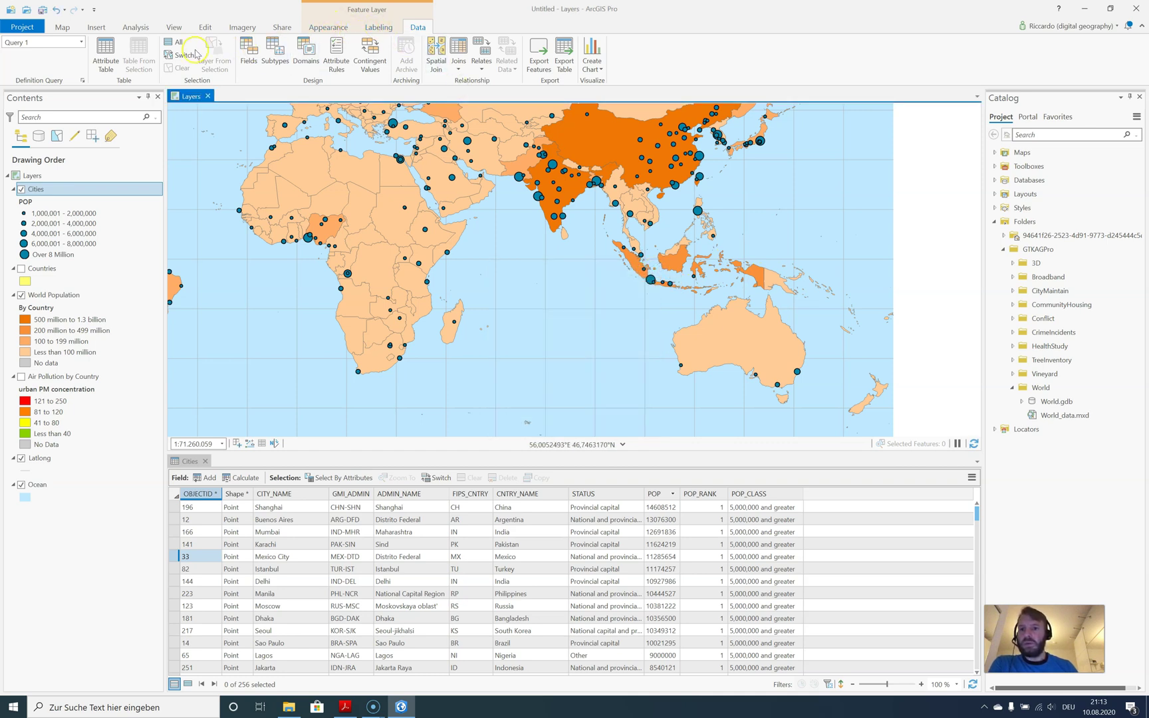
left_click(62, 27)
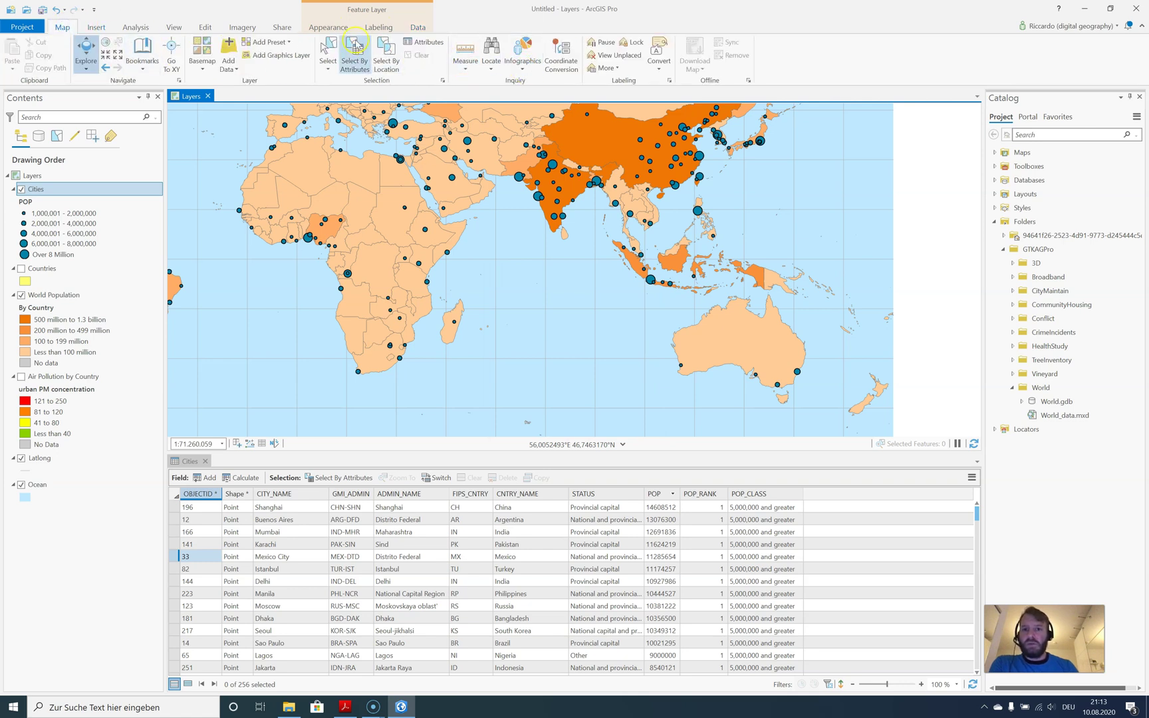
Step: Select Papua New Guinea on the map and view its full attributes
left_click(330, 46)
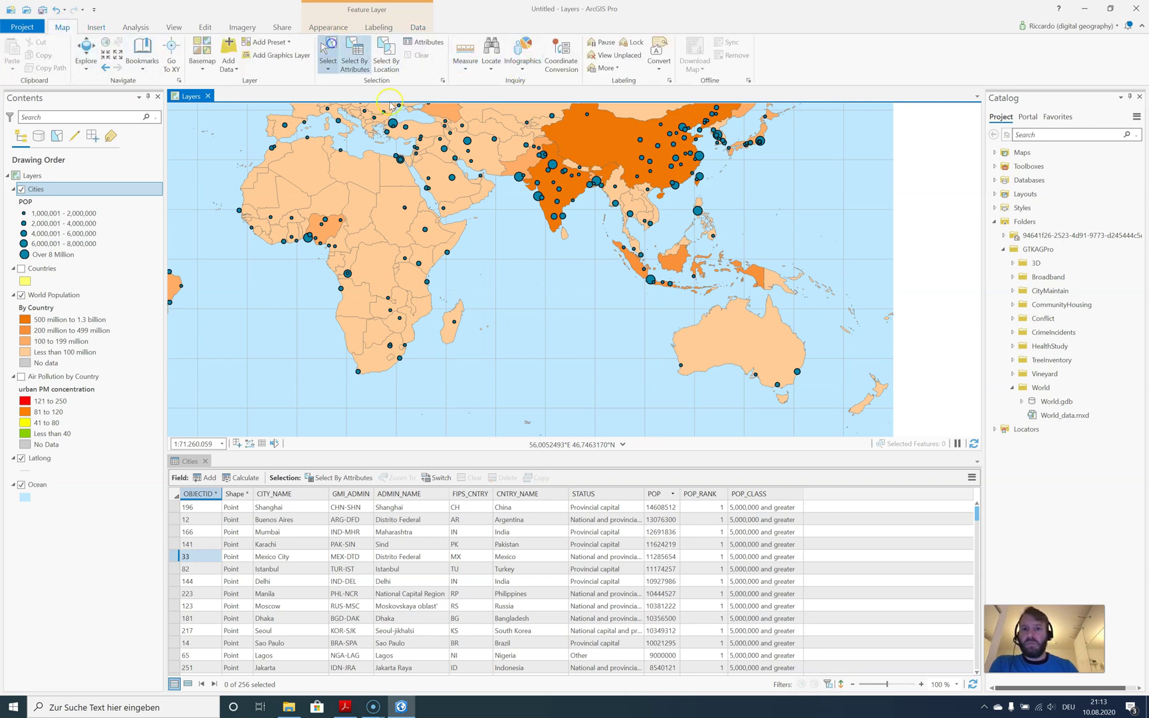
left_click(774, 280)
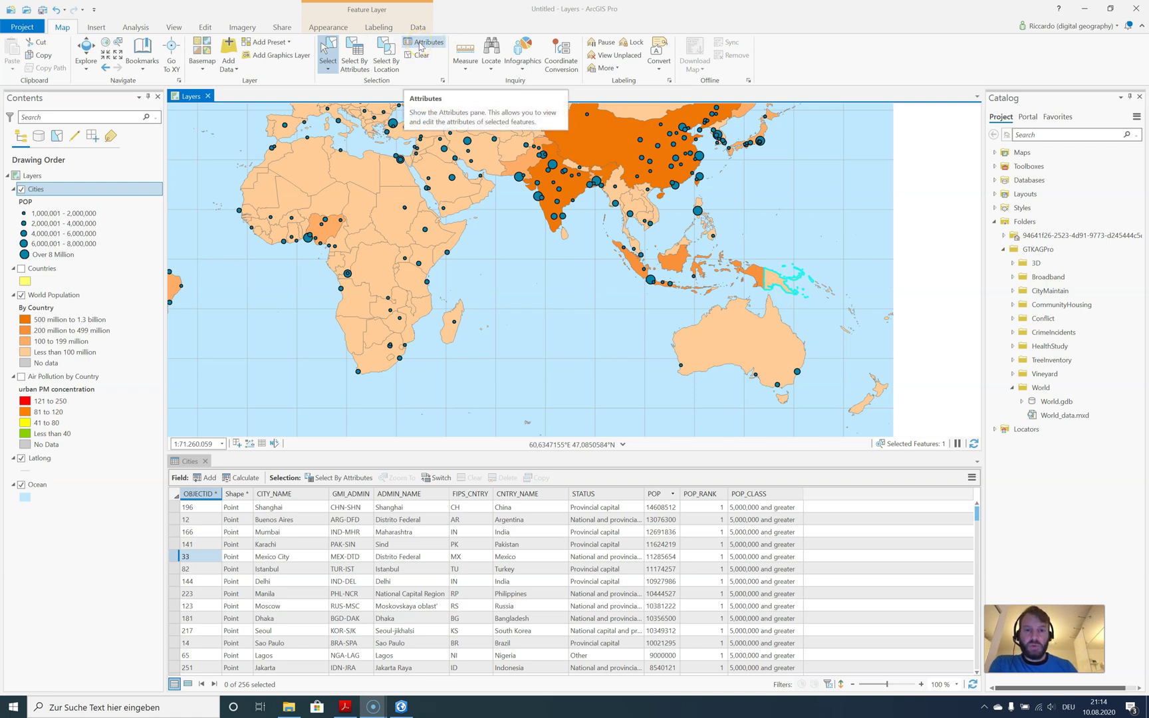
left_click(420, 46)
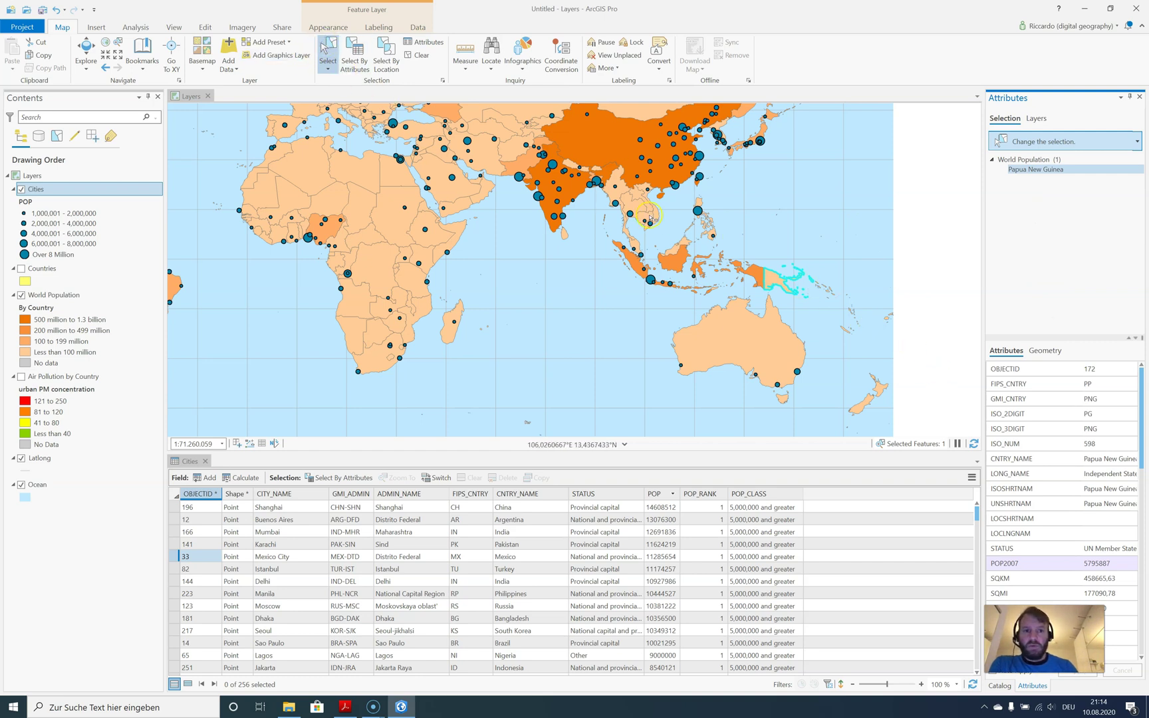
Step: Box-select features around Myanmar, then Australia, ending with Australia, Indonesia and Papua New Guinea selected
left_click(616, 183)
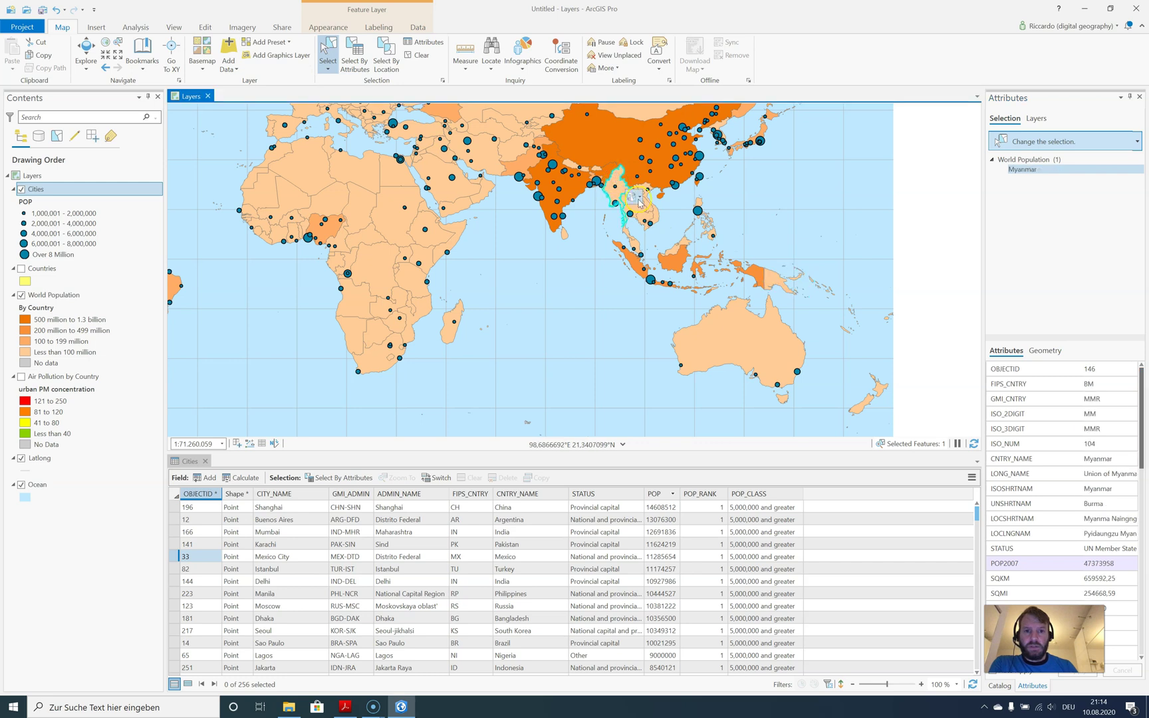
left_click_drag(602, 175, 639, 206)
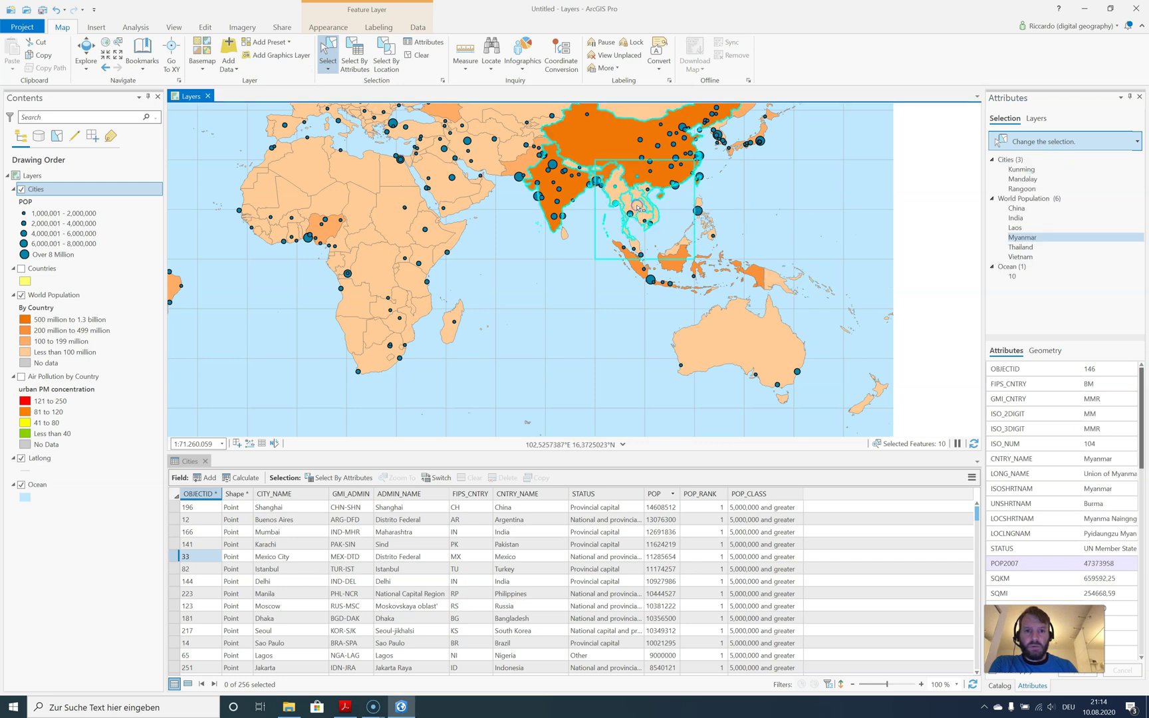
left_click_drag(666, 304, 802, 400)
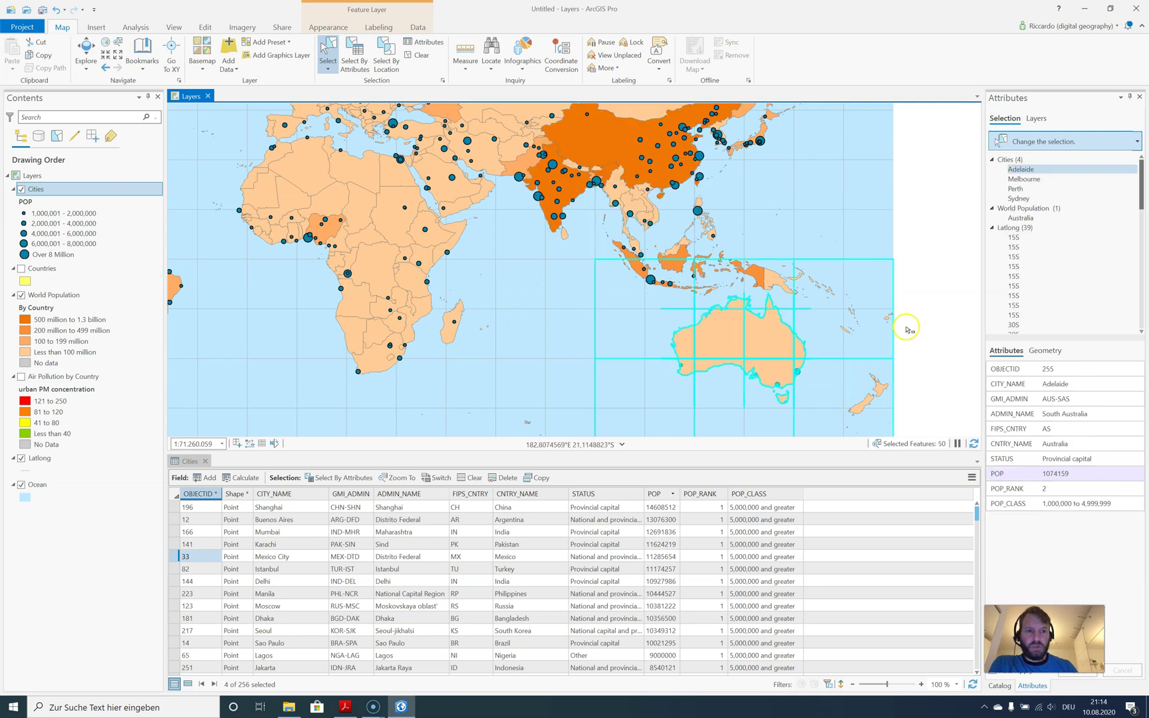
left_click_drag(745, 254, 797, 299)
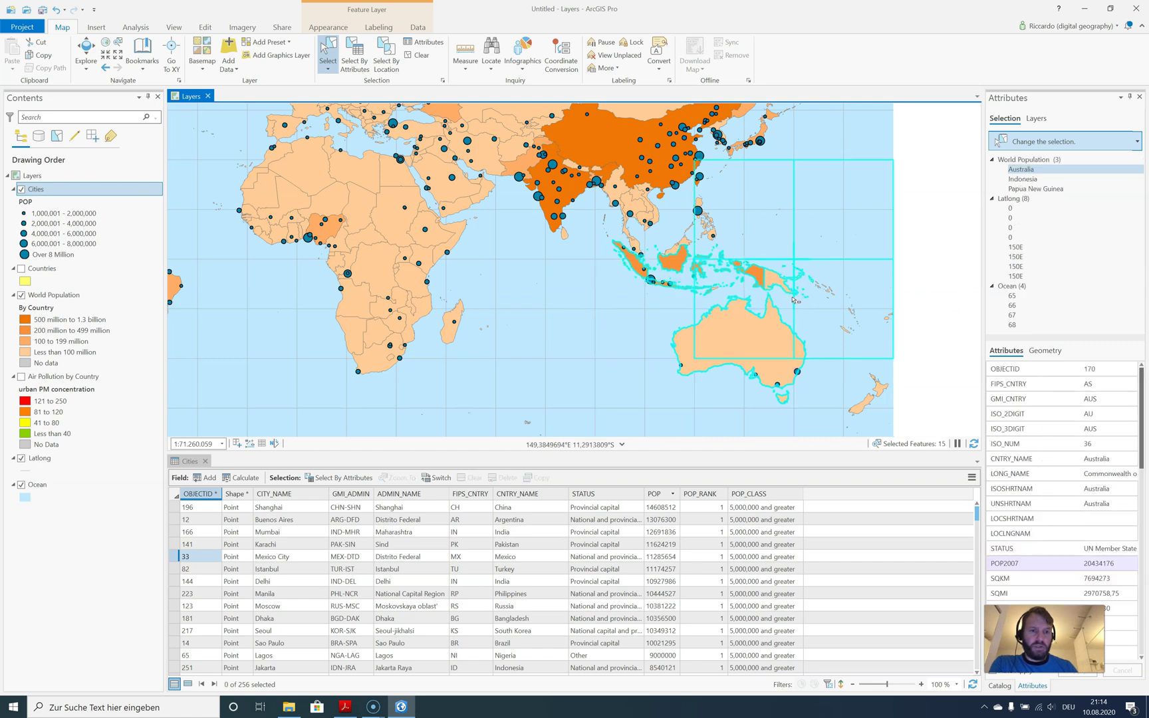
left_click(331, 71)
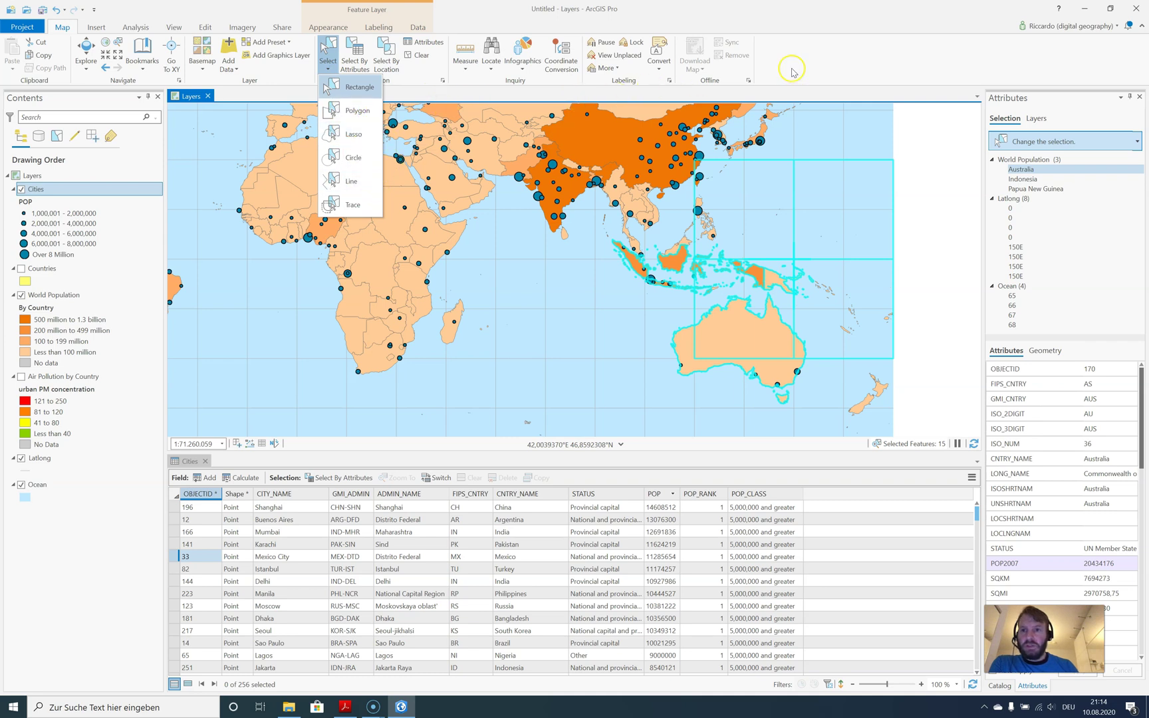
left_click(847, 72)
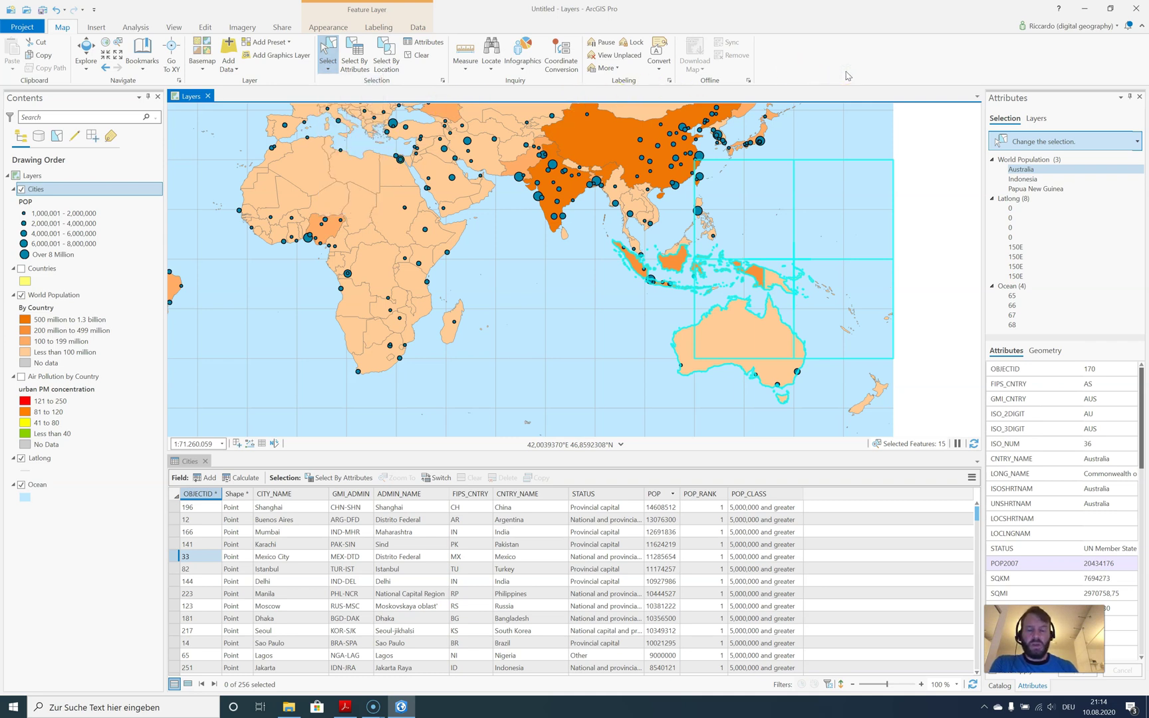